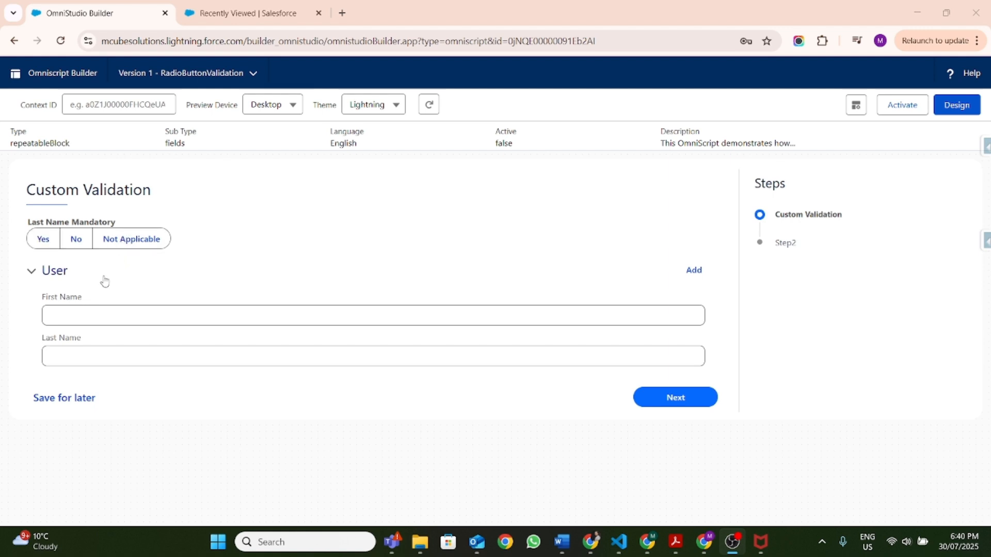
# - Choose Yes for Last Name Mandatory in the preview and add two more User blocks
pyautogui.click(39, 240)
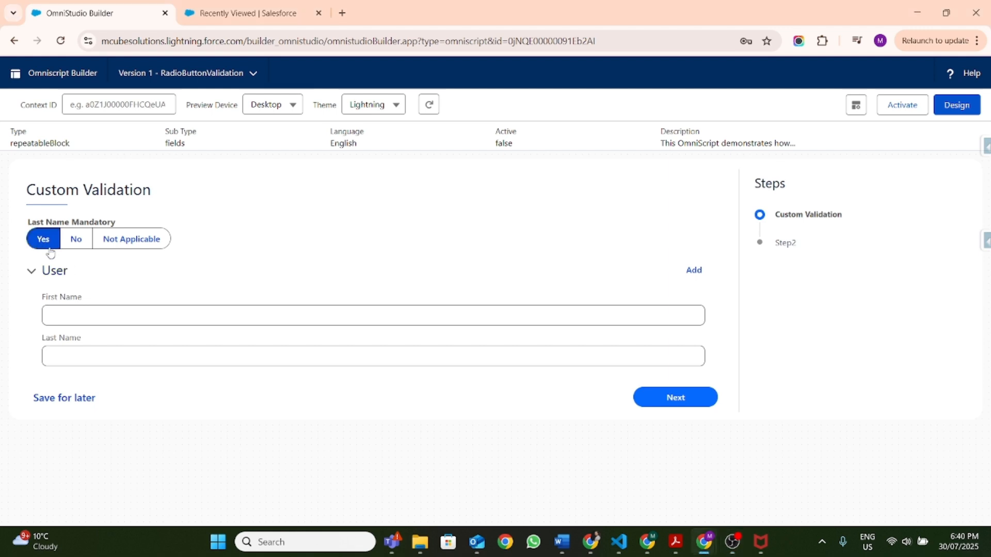
pyautogui.click(93, 351)
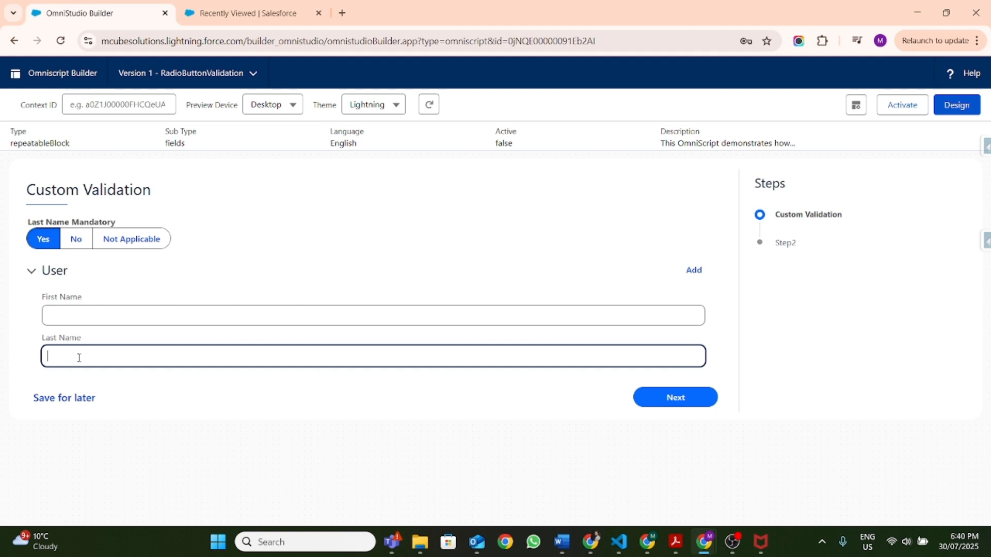
pyautogui.click(688, 273)
pyautogui.click(655, 270)
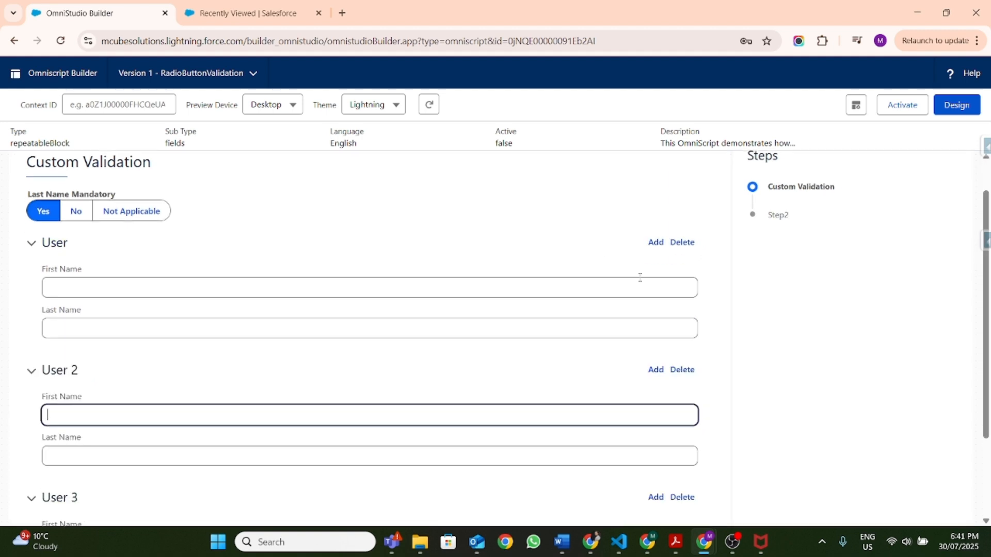
pyautogui.scroll(-3, 640, 278)
pyautogui.scroll(2, 622, 303)
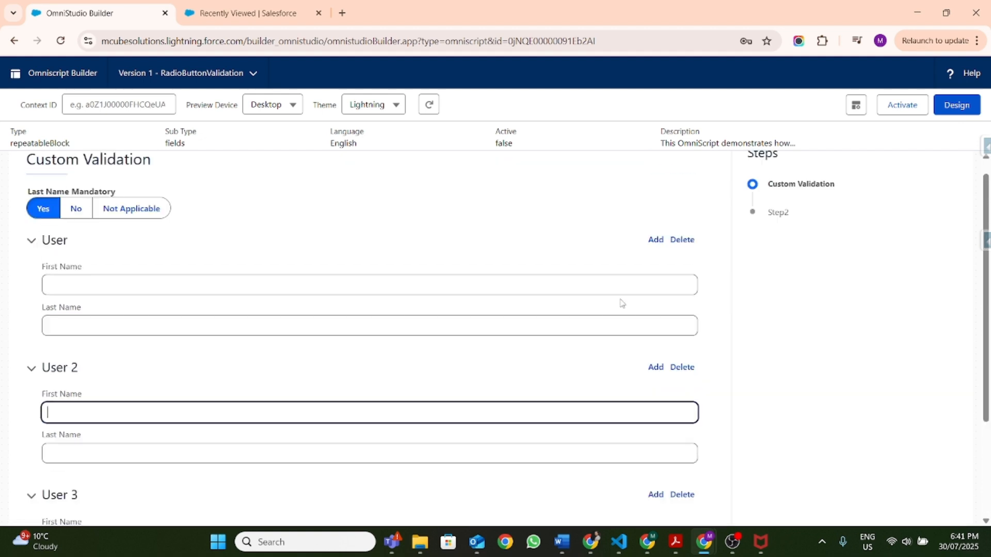
pyautogui.scroll(-2, 622, 303)
# - Enter "testt" as the first User's last name, leave the User 2 and User 3 last names blank, and try to proceed to Step2
pyautogui.click(366, 242)
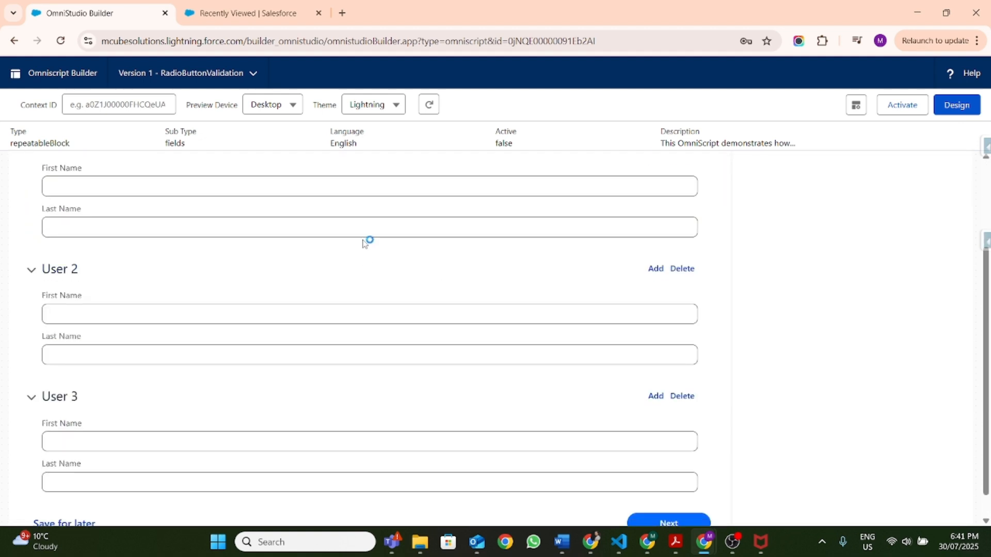
pyautogui.click(370, 227)
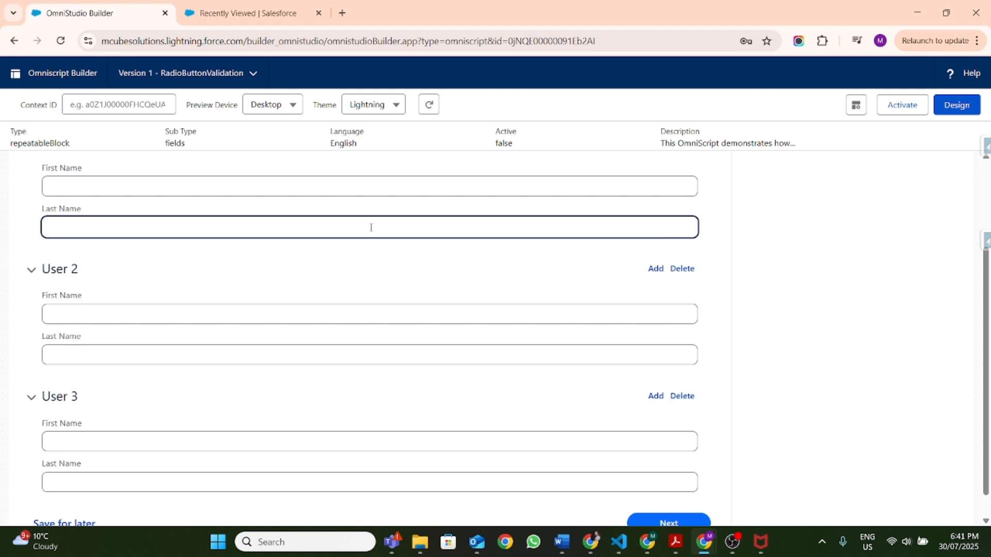
pyautogui.write('testt')
pyautogui.click(96, 353)
pyautogui.scroll(-1, 99, 447)
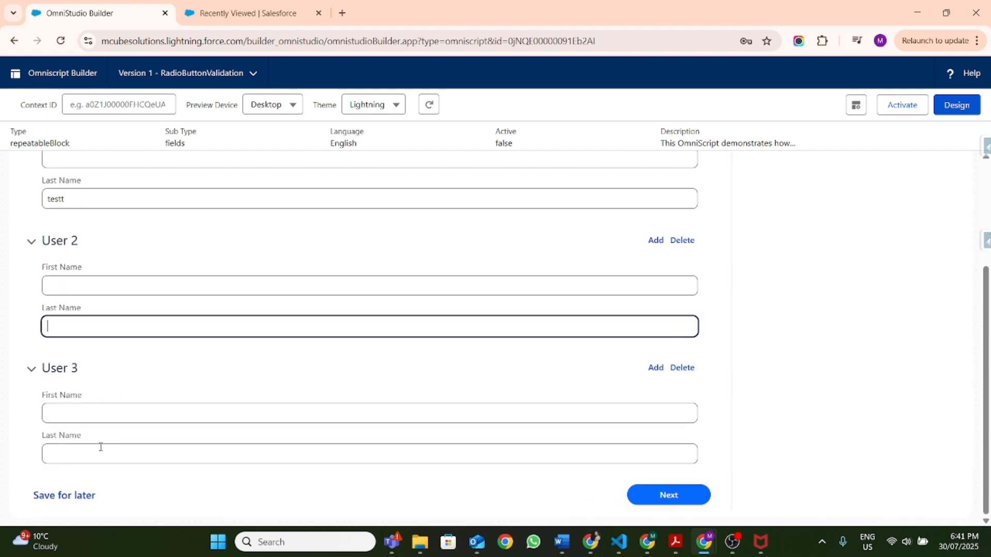
pyautogui.click(97, 452)
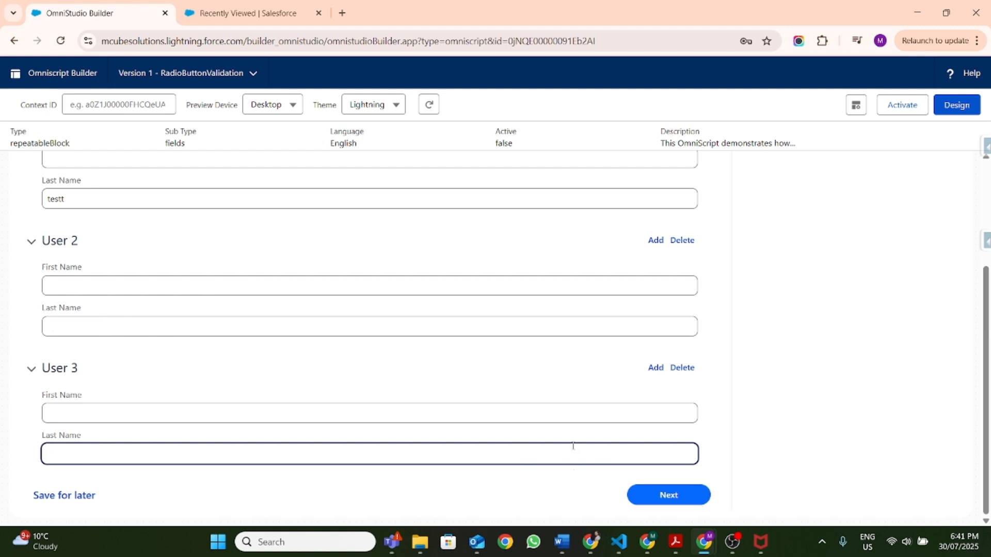
pyautogui.scroll(3, 516, 413)
pyautogui.scroll(-3, 294, 253)
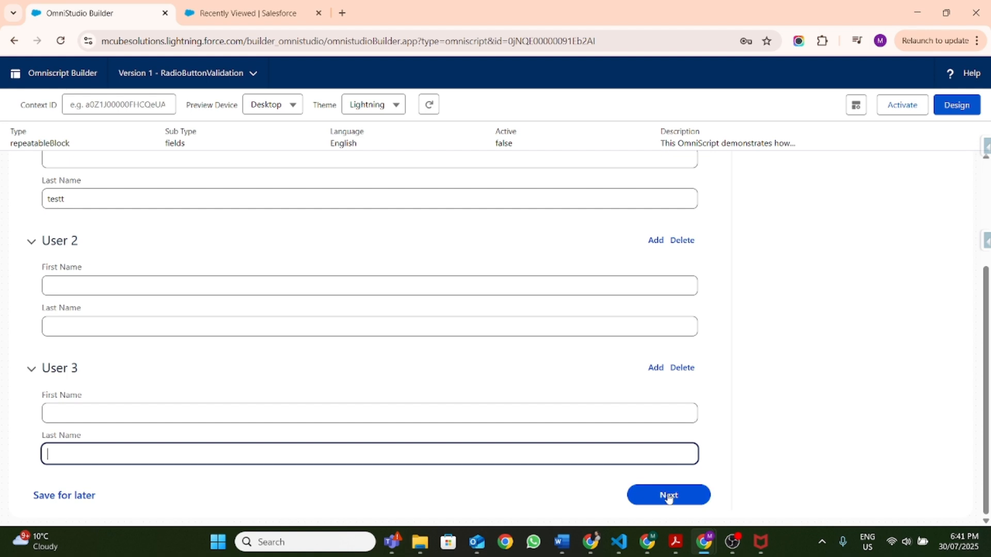
pyautogui.click(667, 493)
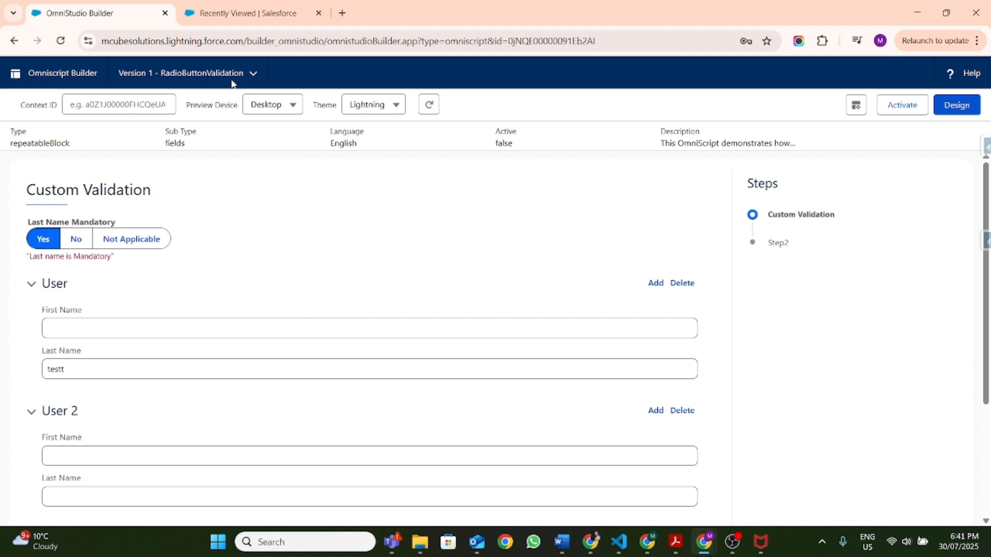
# - Start a new OmniScript from the Salesforce OmniScripts list and name it RadioButtonValidationCheck
pyautogui.click(245, 15)
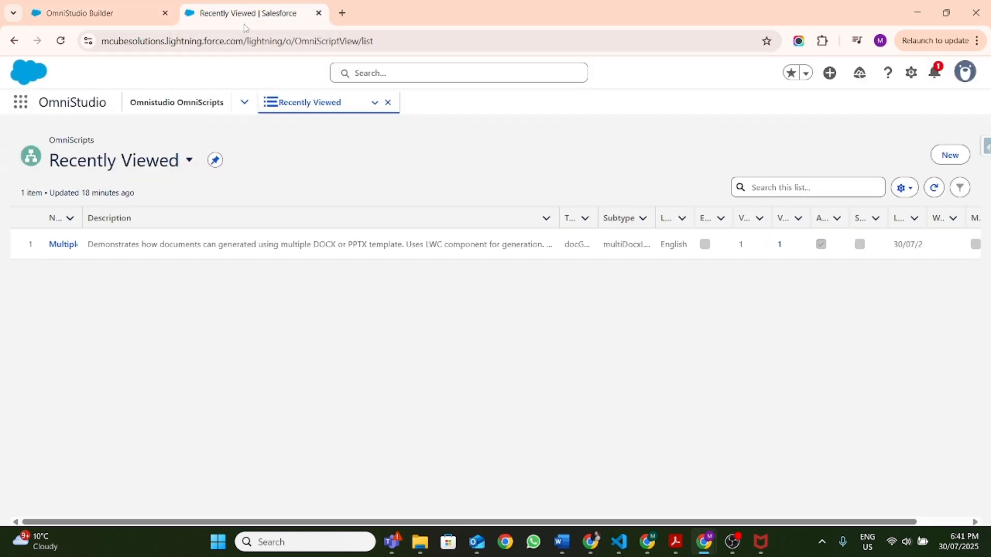
pyautogui.click(950, 155)
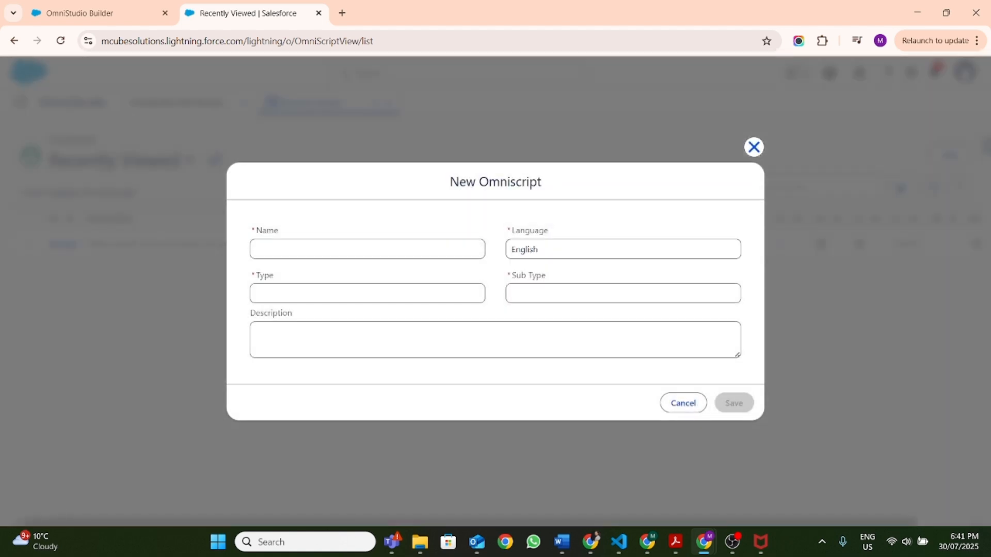
pyautogui.click(423, 249)
pyautogui.write('Radi')
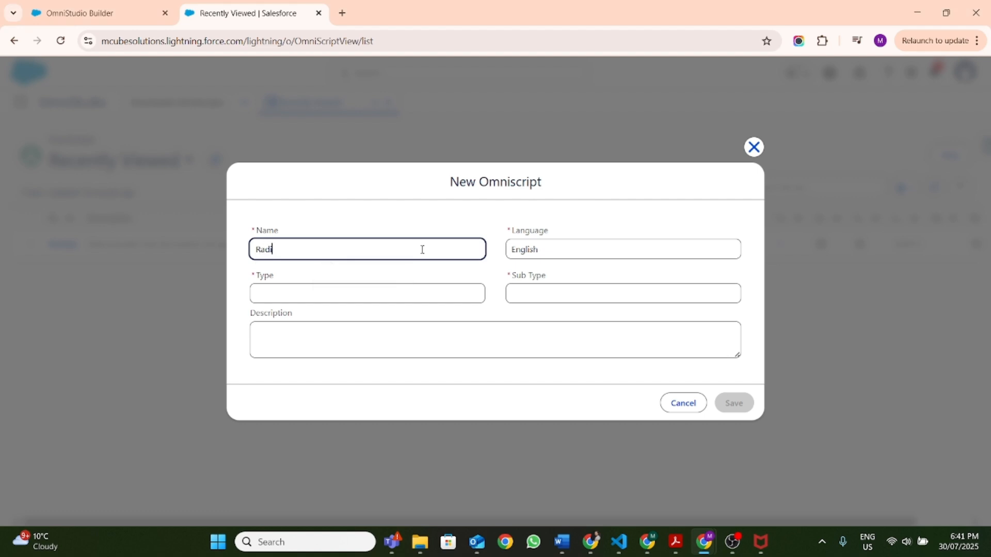
pyautogui.write('oButtonValidationCheck')
pyautogui.hotkey('ctrl', 'a')
# - Set the new OmniScript's Type to validationCheck, starting with a lowercase v
pyautogui.click(403, 296)
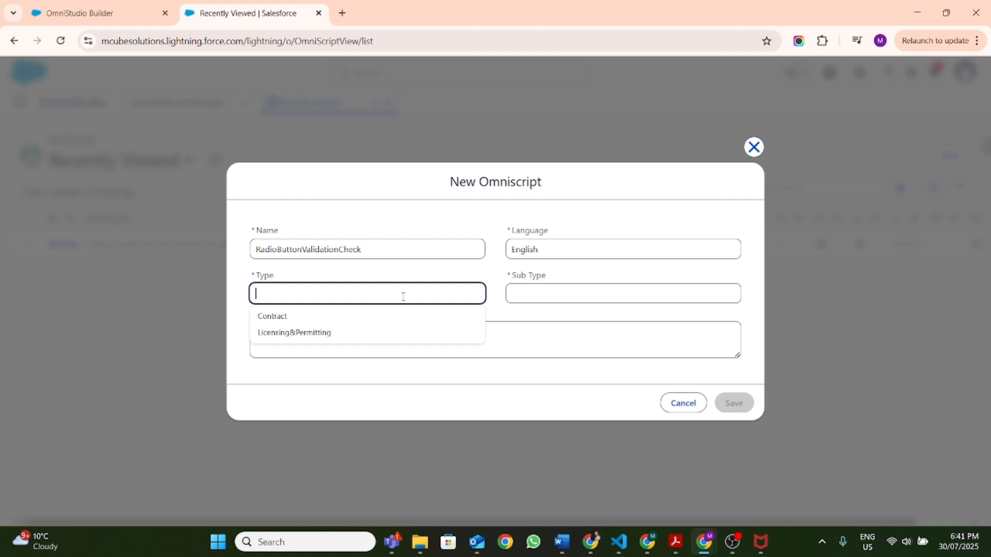
pyautogui.write('Valiva')
pyautogui.write('dat')
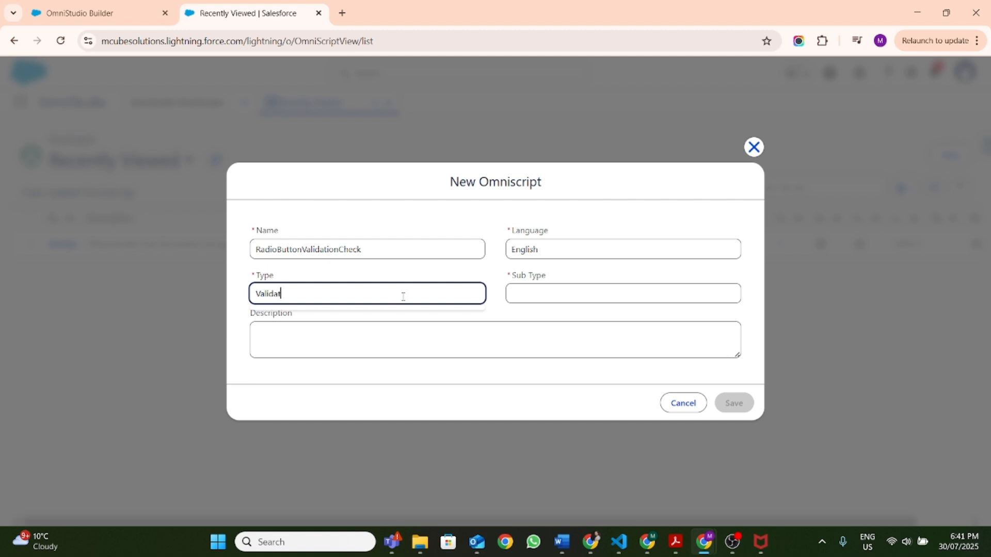
pyautogui.write('ionCheck')
pyautogui.press('Left')
pyautogui.press('Left')
pyautogui.press('Left')
pyautogui.press('Left')
pyautogui.press('Left')
pyautogui.press('Left')
pyautogui.press('Left')
pyautogui.press('Left')
pyautogui.press('Left')
pyautogui.press('Left')
pyautogui.press('Left')
pyautogui.press('Left')
pyautogui.press('Left')
pyautogui.press('BackSpace')
pyautogui.write('v')
# - Set the new OmniScript's Sub Type to repeatableblock
pyautogui.click(550, 297)
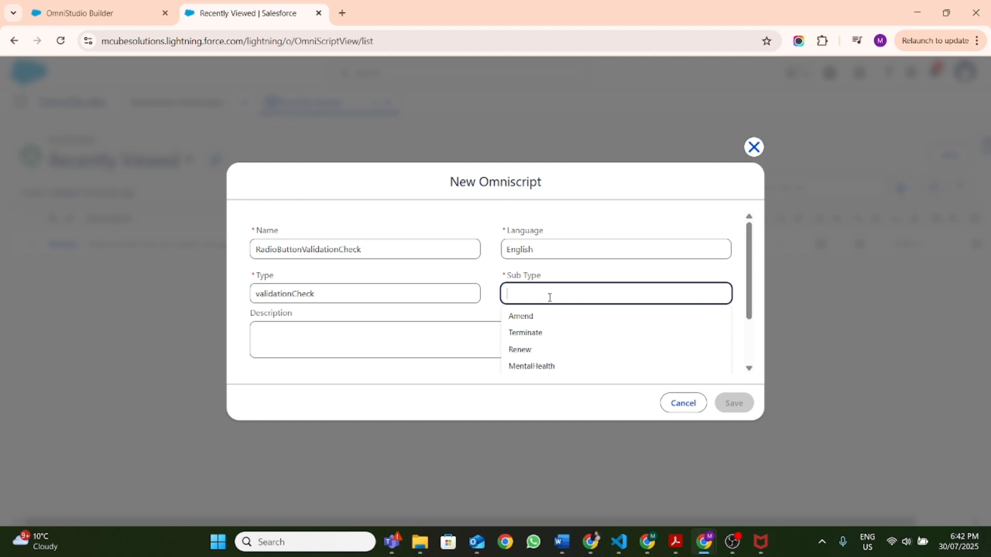
pyautogui.write('r')
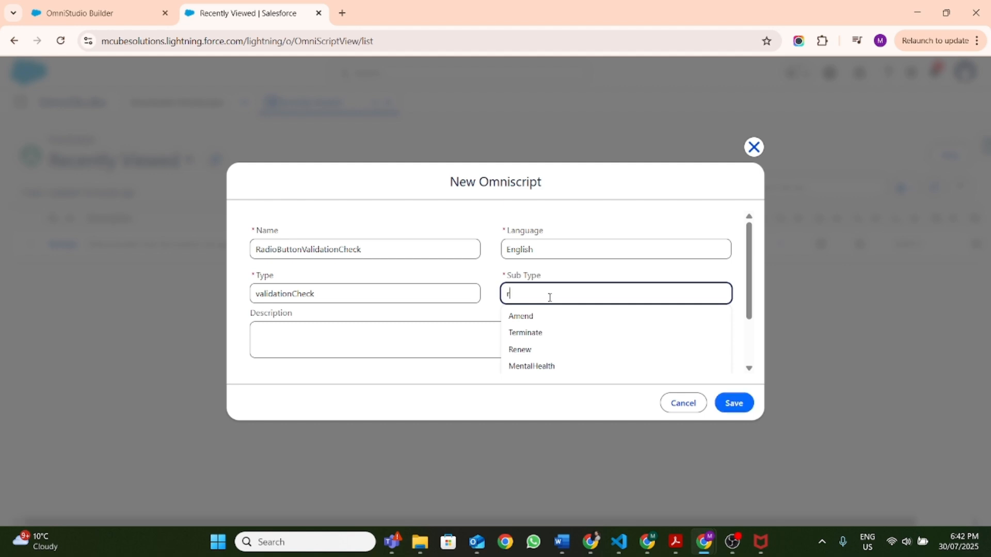
pyautogui.write('epeata')
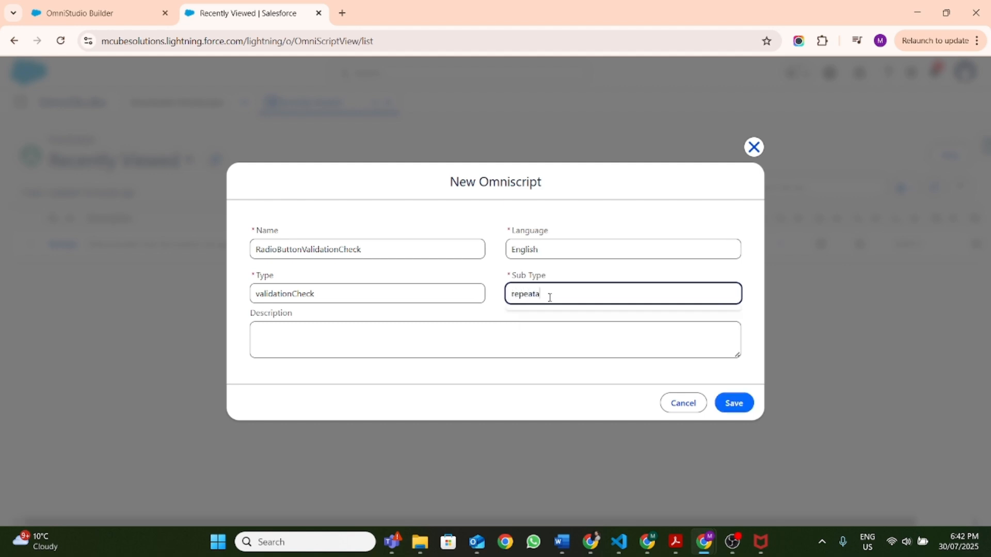
pyautogui.write('bleblock')
# - Set the description to "This OmniScript demonstrates how to implement custom validation based on a radio button selection within a repeatable block fields." and save the OmniScript
pyautogui.click(530, 335)
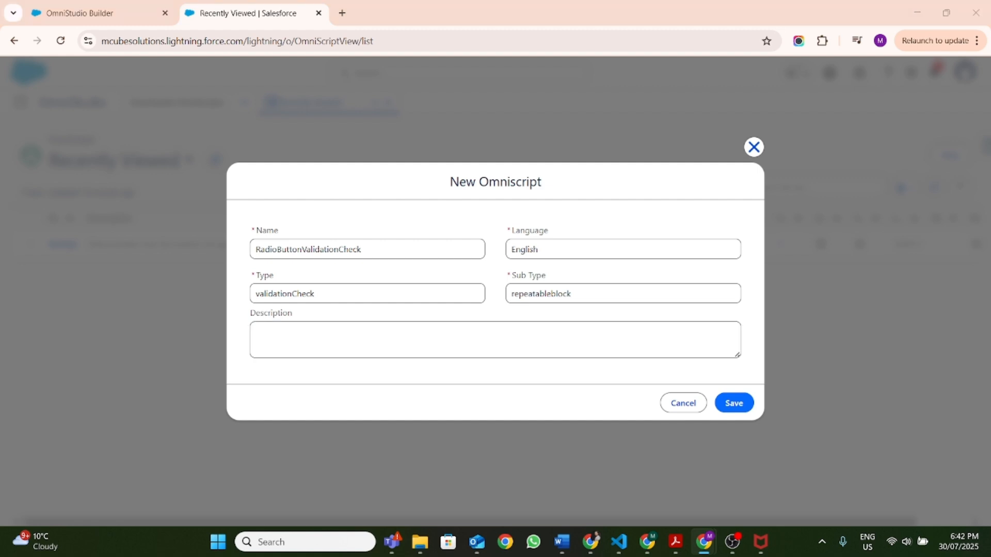
pyautogui.click(496, 335)
pyautogui.write('This OmniScript demonstrates how to implement custom validation based on  aradio button selection within a repeatable block fields.')
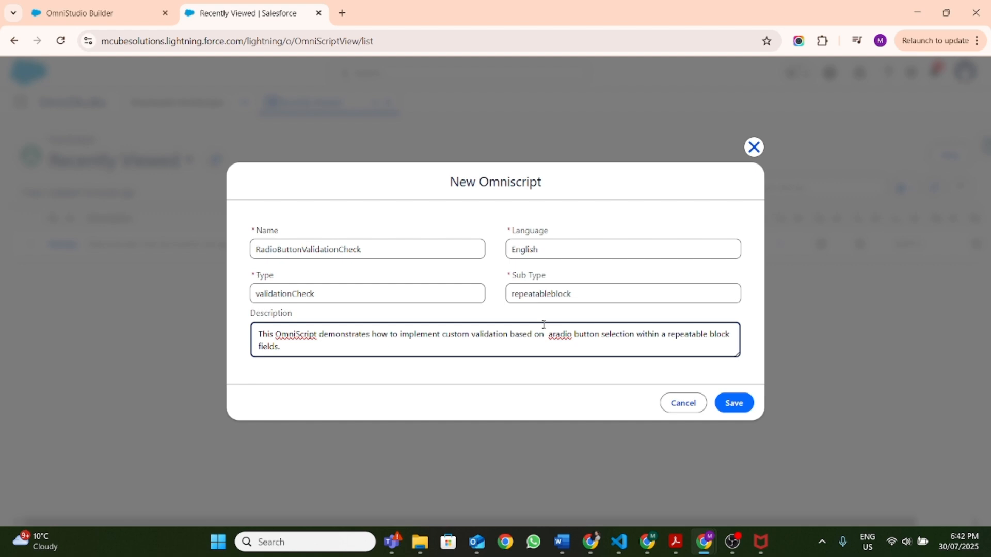
pyautogui.click(555, 335)
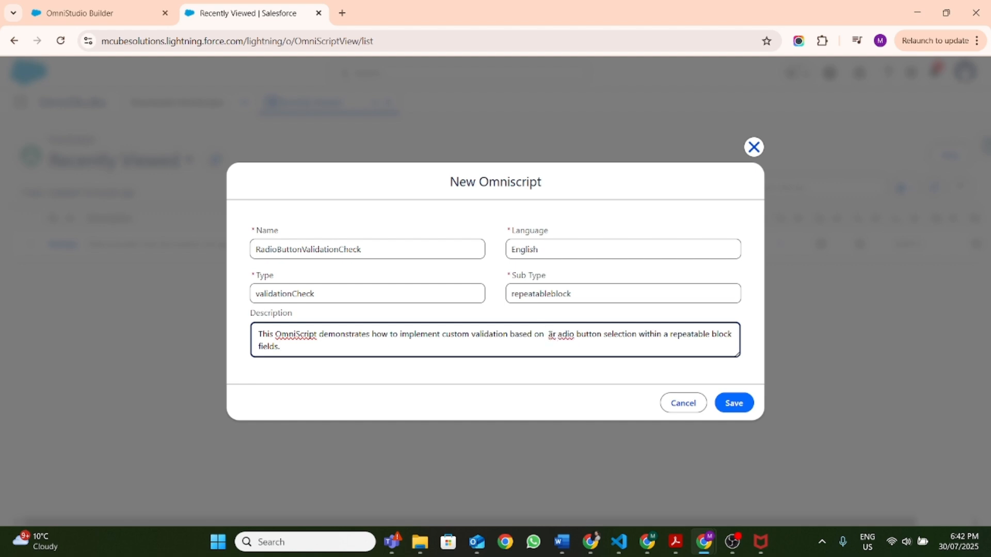
pyautogui.click(551, 334)
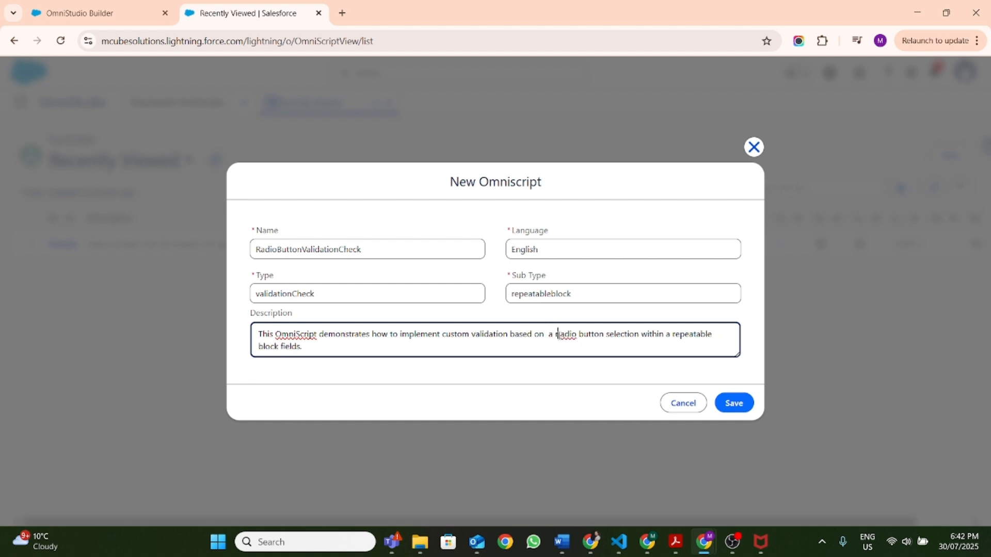
pyautogui.click(561, 337)
pyautogui.press('Delete')
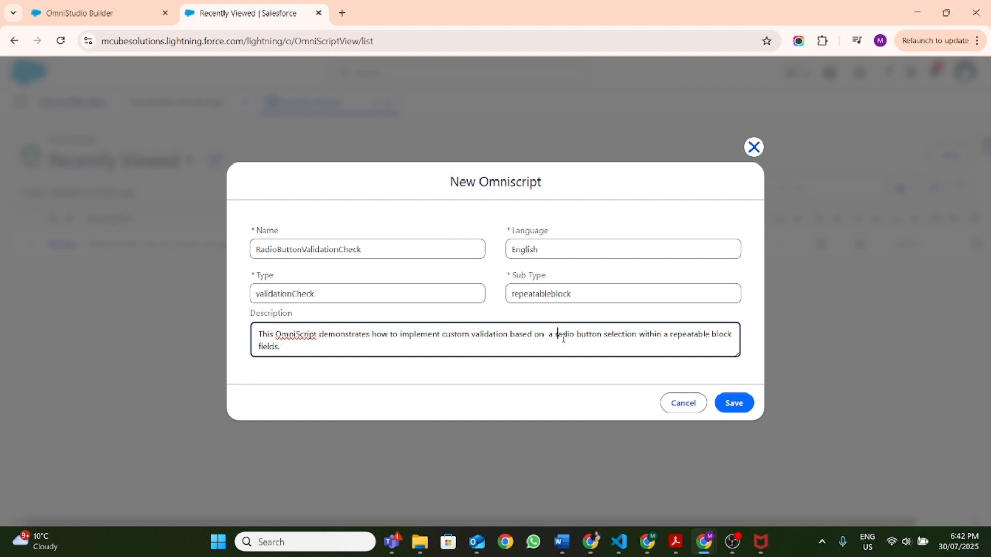
pyautogui.click(720, 406)
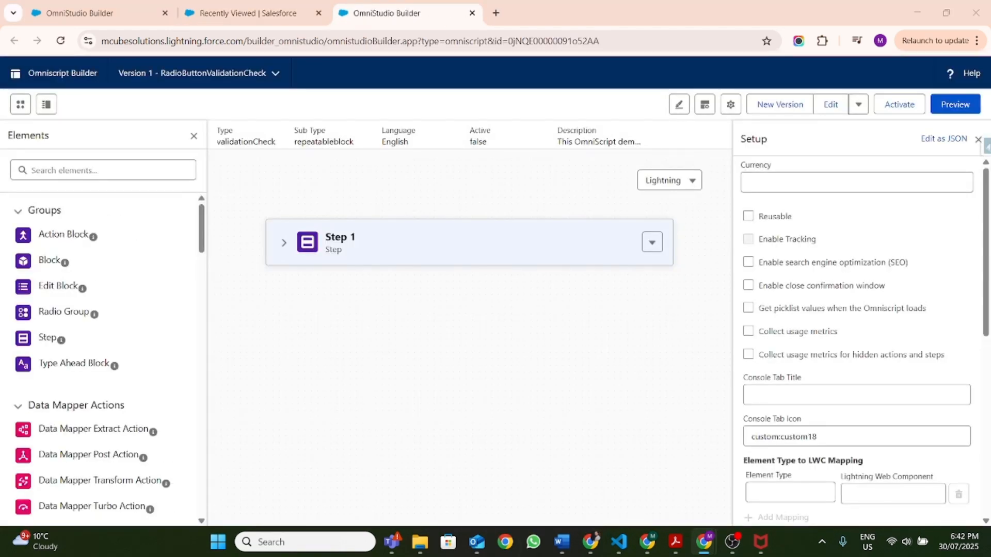
# - Expand the Step 1 element and change its field label to Custom Validation
pyautogui.click(284, 243)
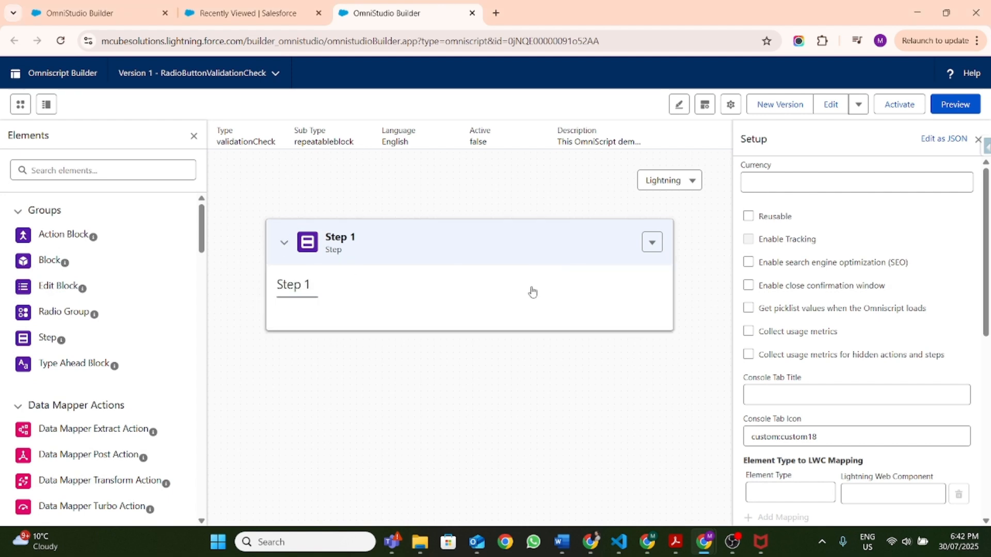
pyautogui.click(390, 256)
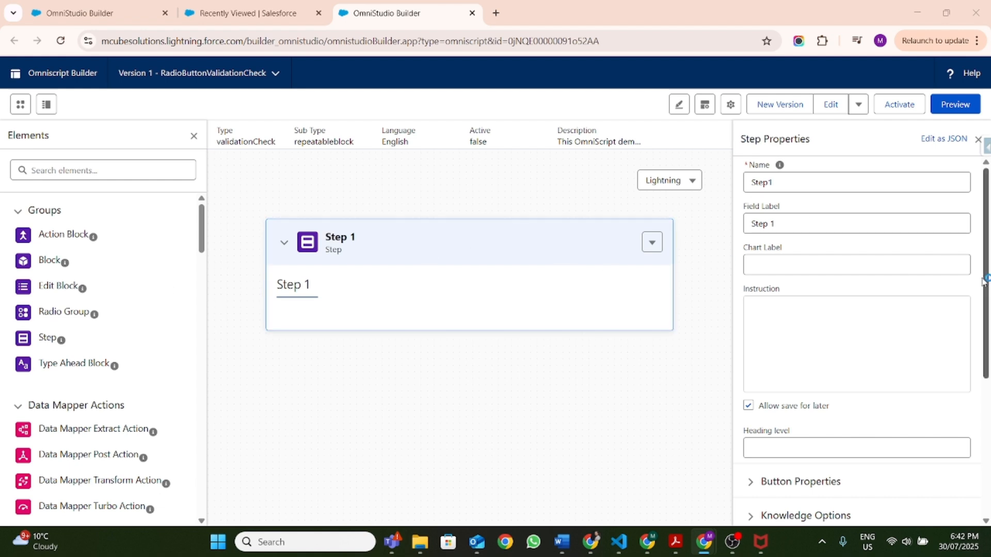
pyautogui.tripleClick(849, 226)
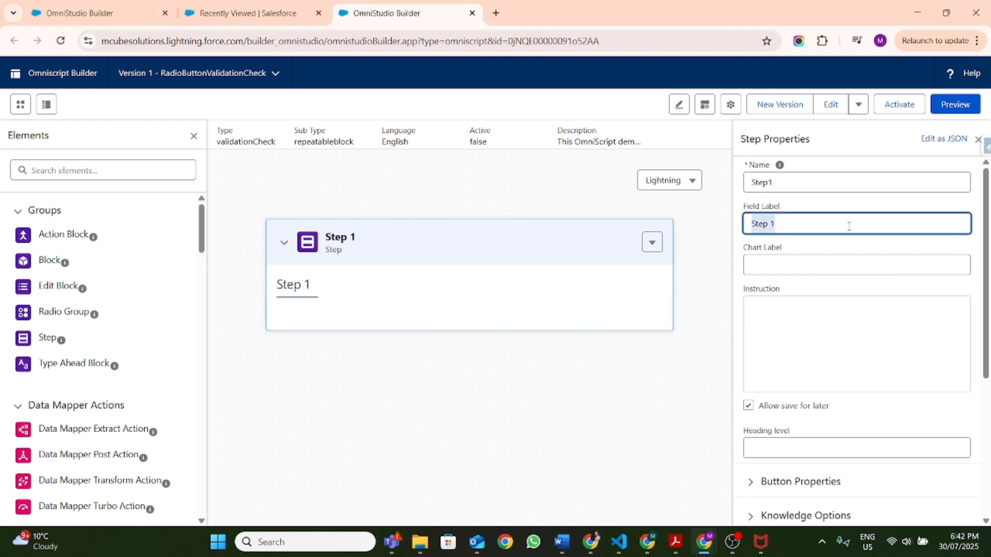
pyautogui.write('Custom Validation')
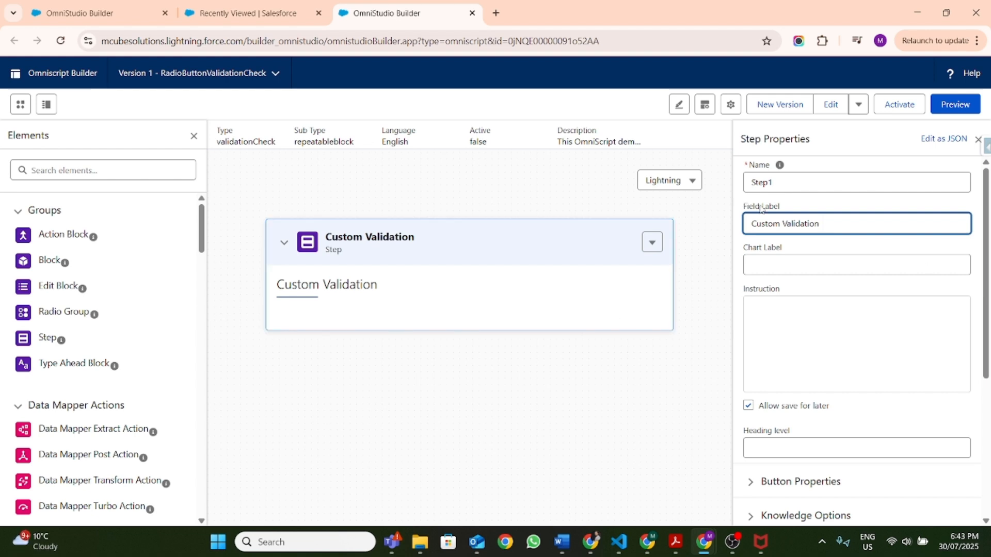
pyautogui.click(492, 323)
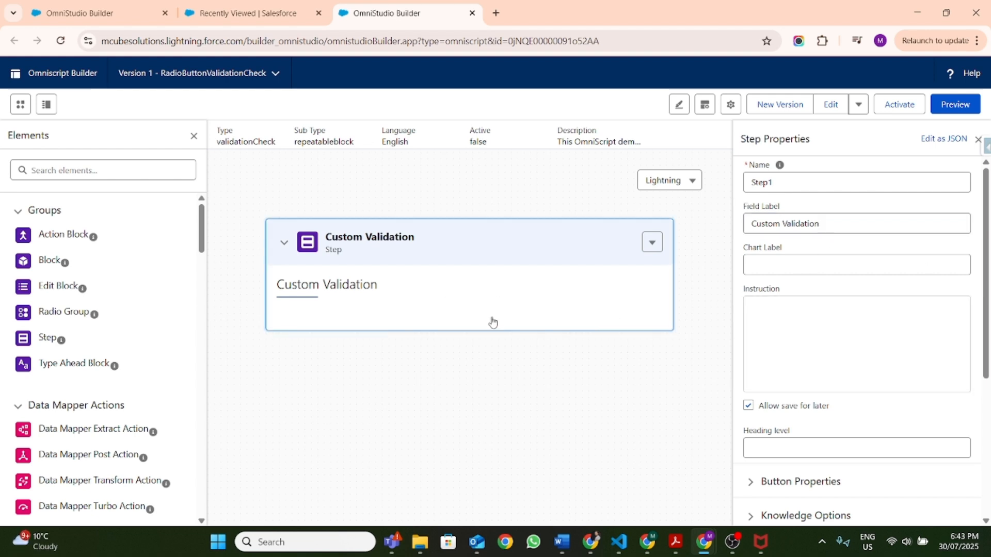
# - Search the elements for "radio" and add a Radio input inside the Custom Validation step
pyautogui.click(103, 174)
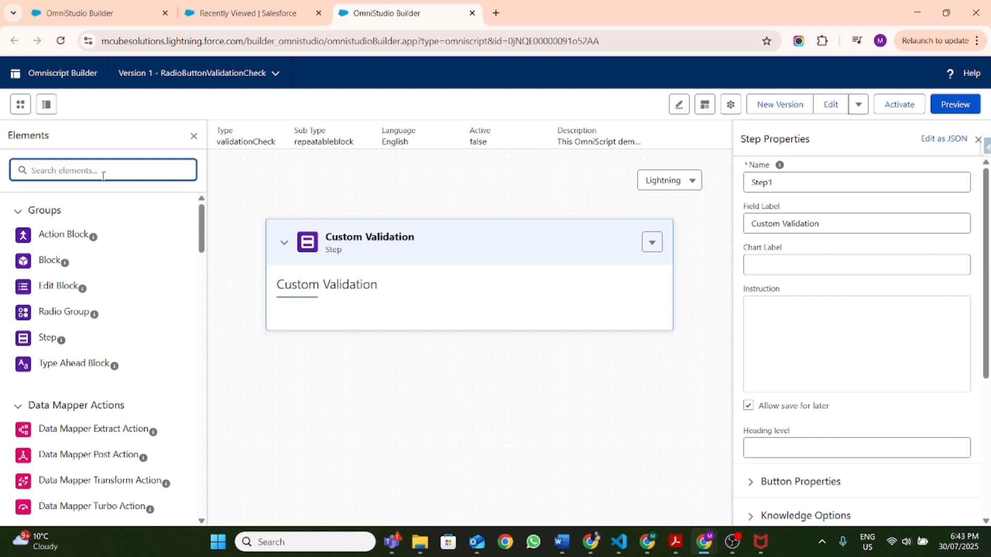
pyautogui.write('radio')
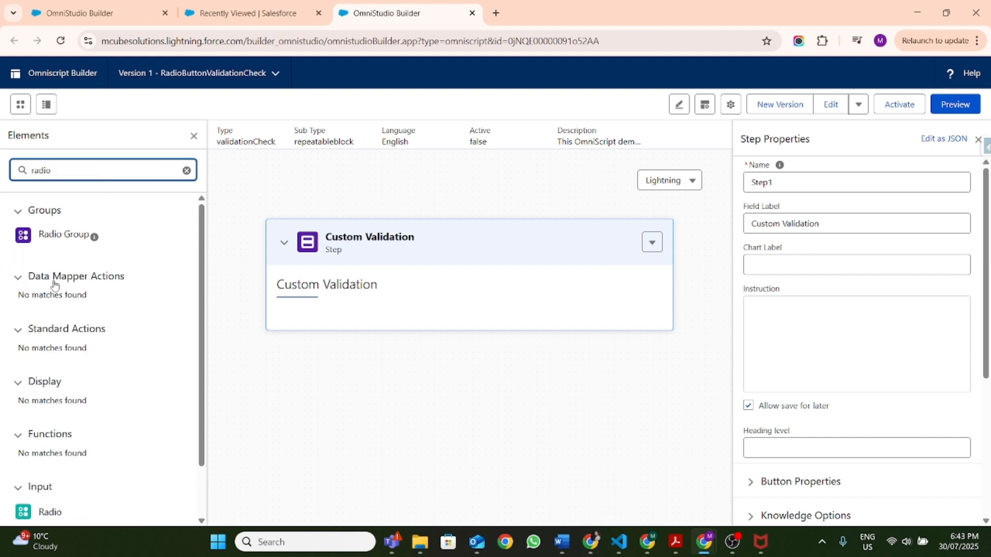
pyautogui.scroll(-2, 103, 267)
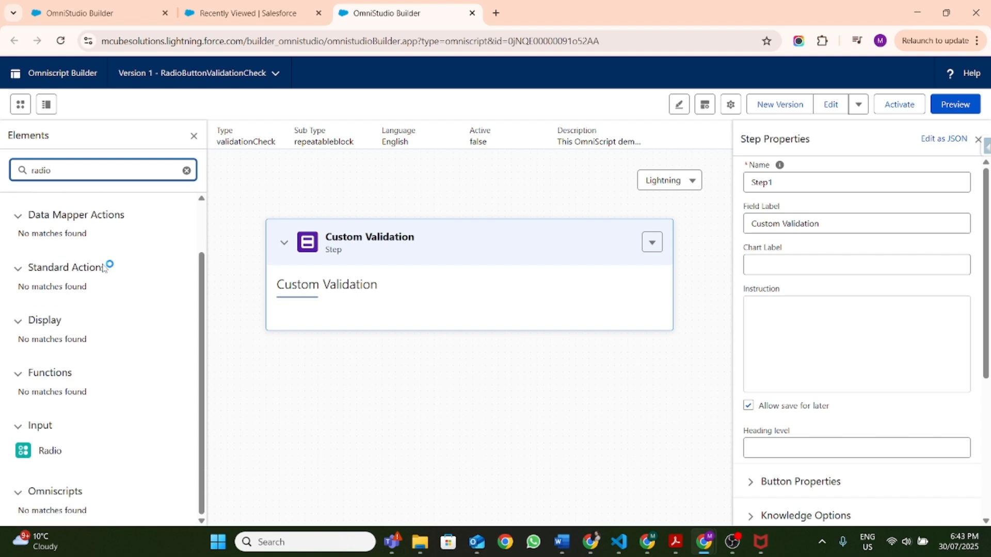
pyautogui.moveTo(46, 452); pyautogui.dragTo(323, 317)
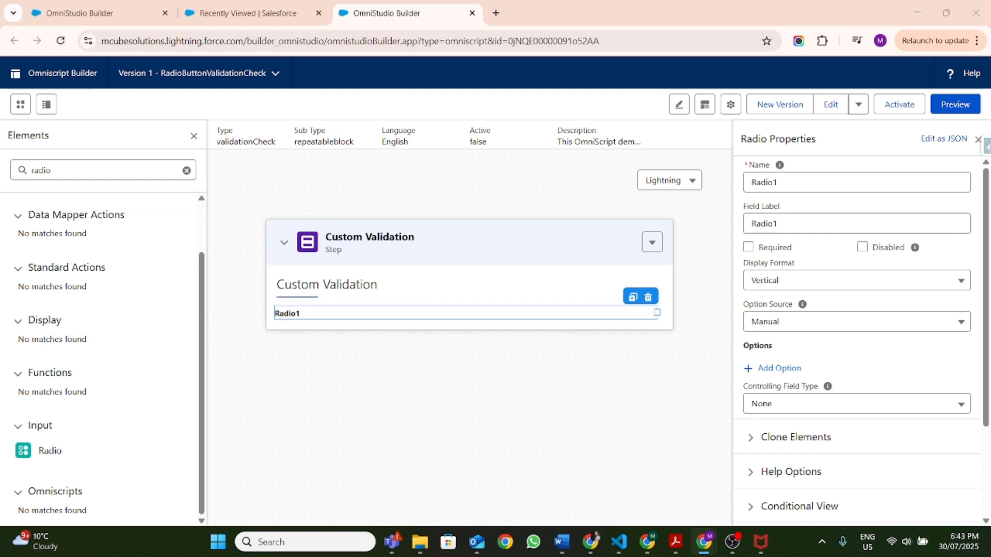
# - Rename the radio element to Select and set its field label to Last Name Mandatory
pyautogui.doubleClick(802, 182)
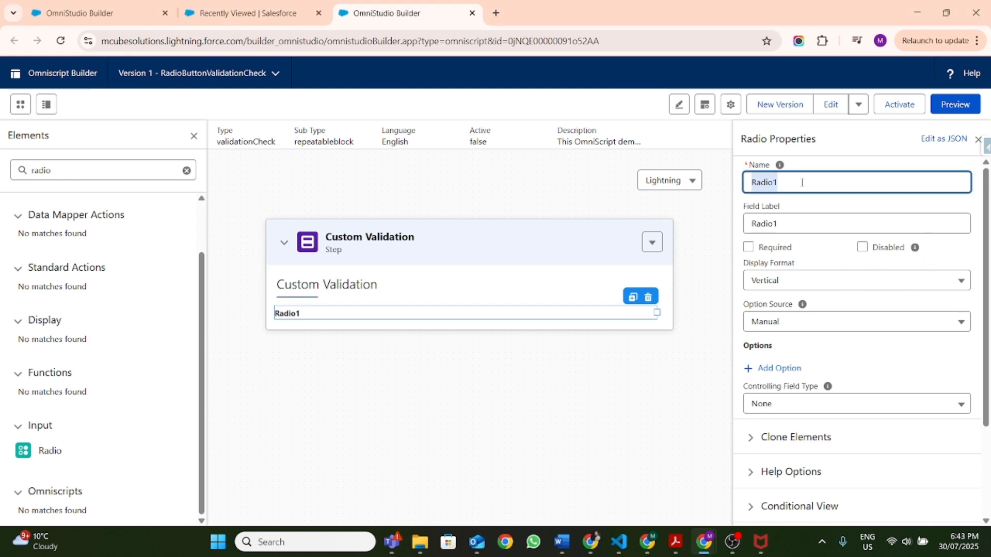
pyautogui.write('S')
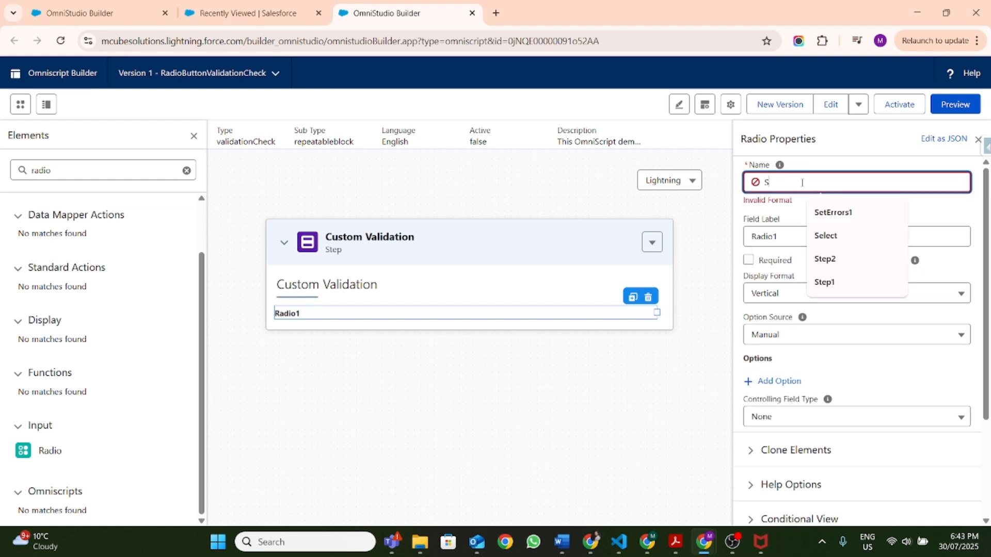
pyautogui.write('ele')
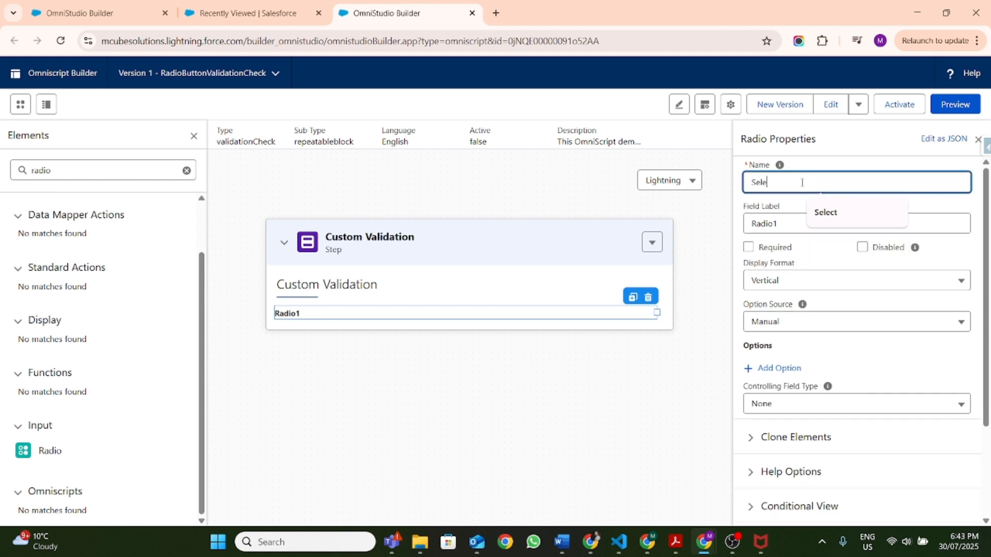
pyautogui.write('ct')
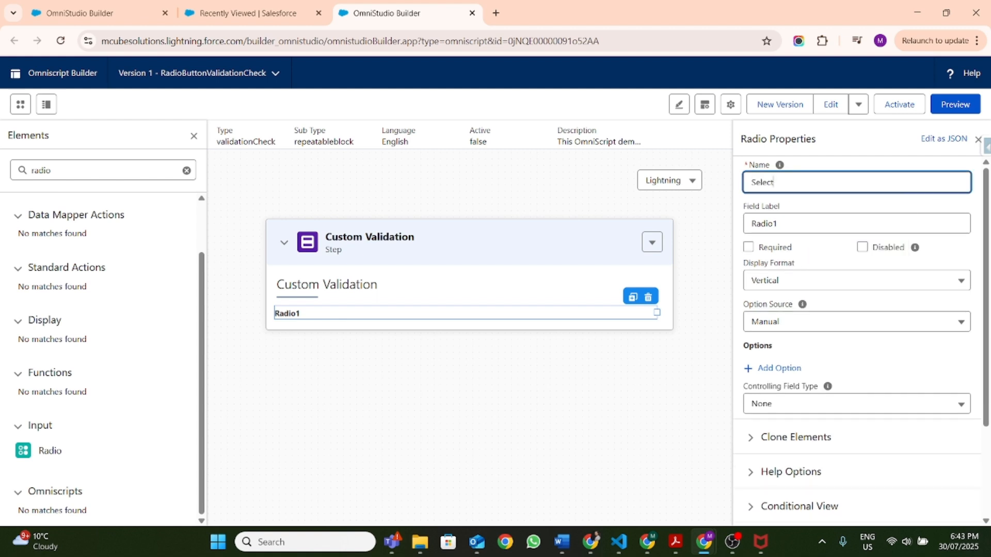
pyautogui.doubleClick(831, 229)
pyautogui.write('Las')
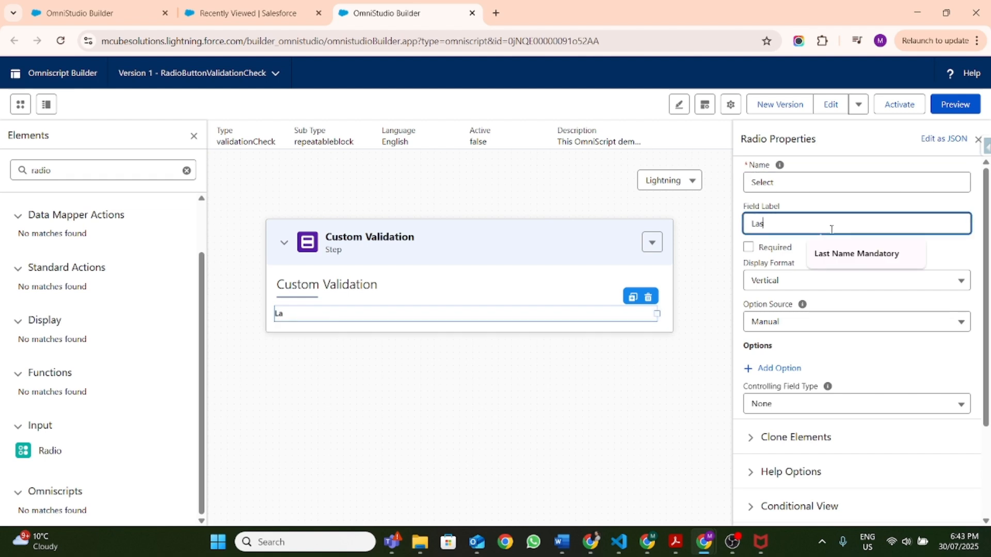
pyautogui.write('t Name Manda')
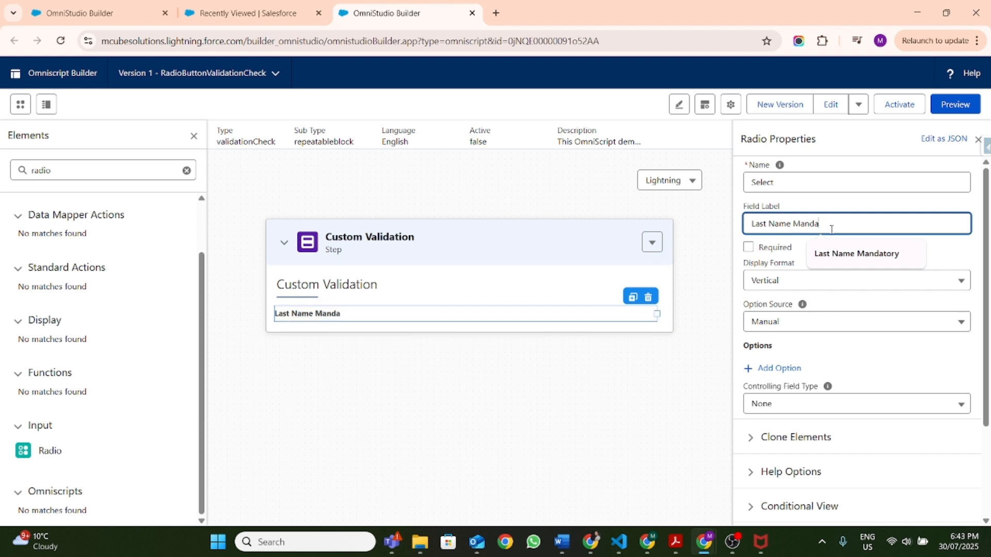
pyautogui.write('tory')
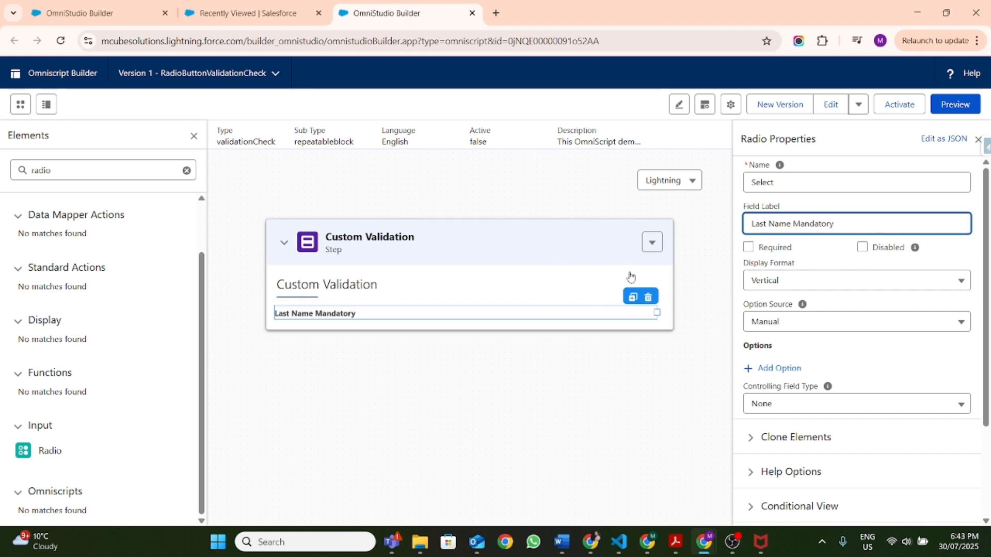
# - Set the radio's display format to Button Group, keeping Manual as the option source
pyautogui.click(864, 285)
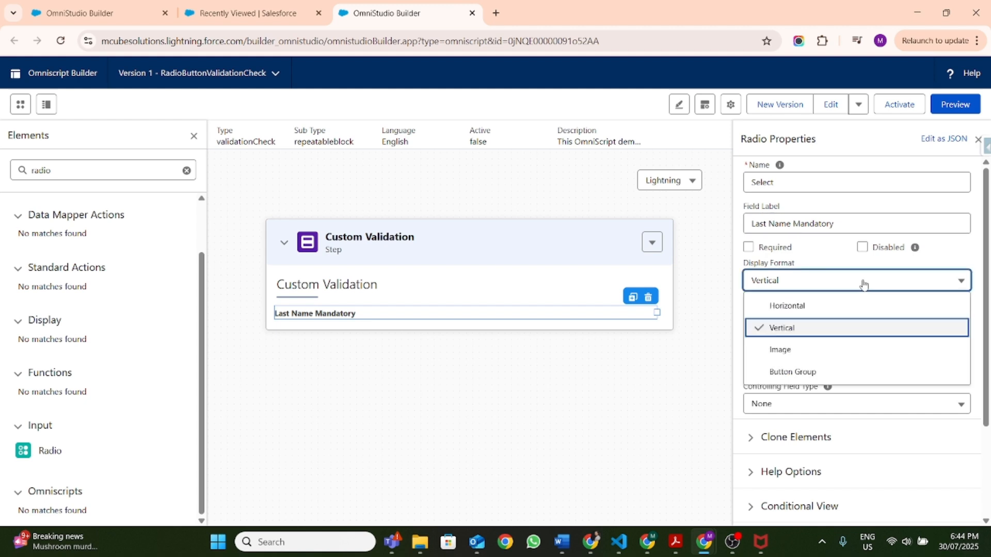
pyautogui.click(826, 372)
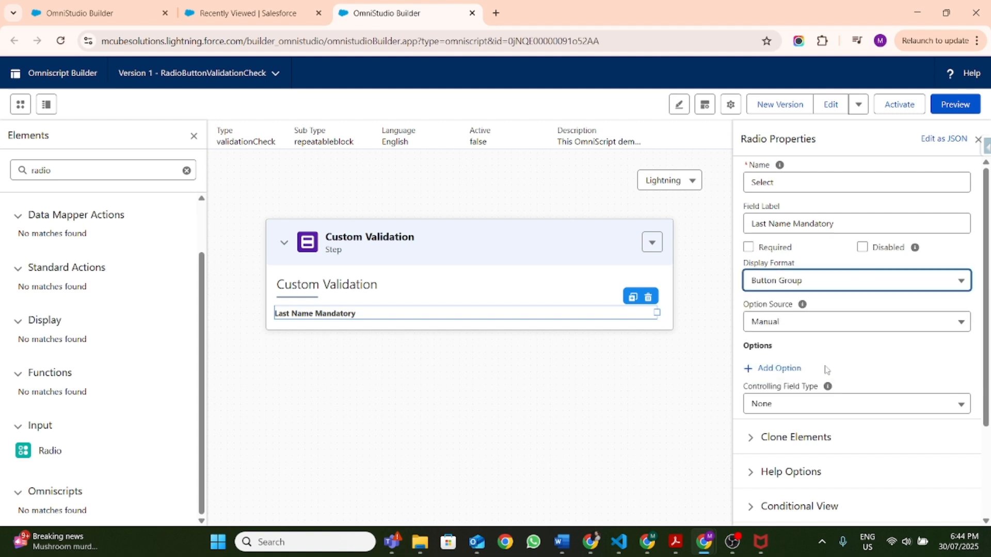
pyautogui.click(832, 285)
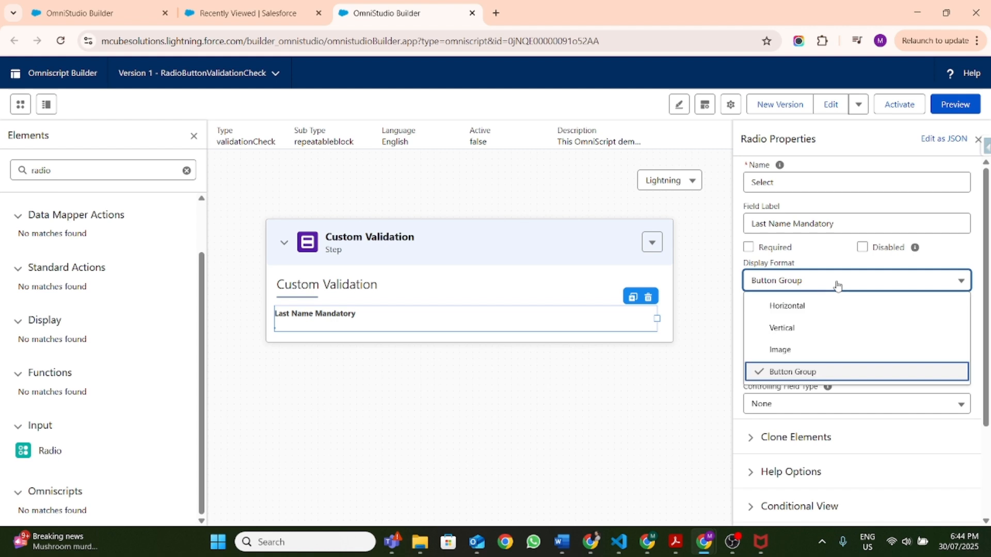
pyautogui.click(822, 310)
pyautogui.click(821, 322)
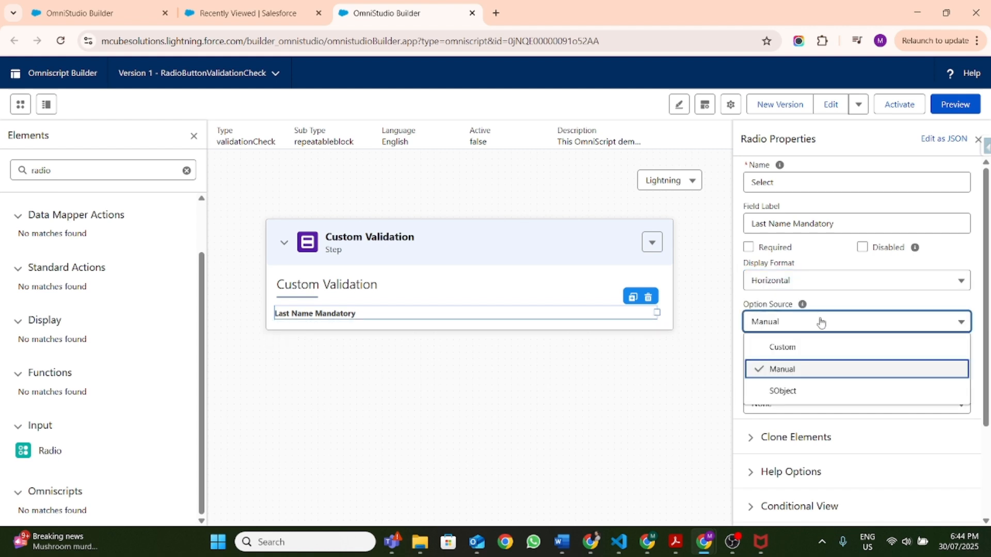
pyautogui.click(821, 322)
pyautogui.click(810, 281)
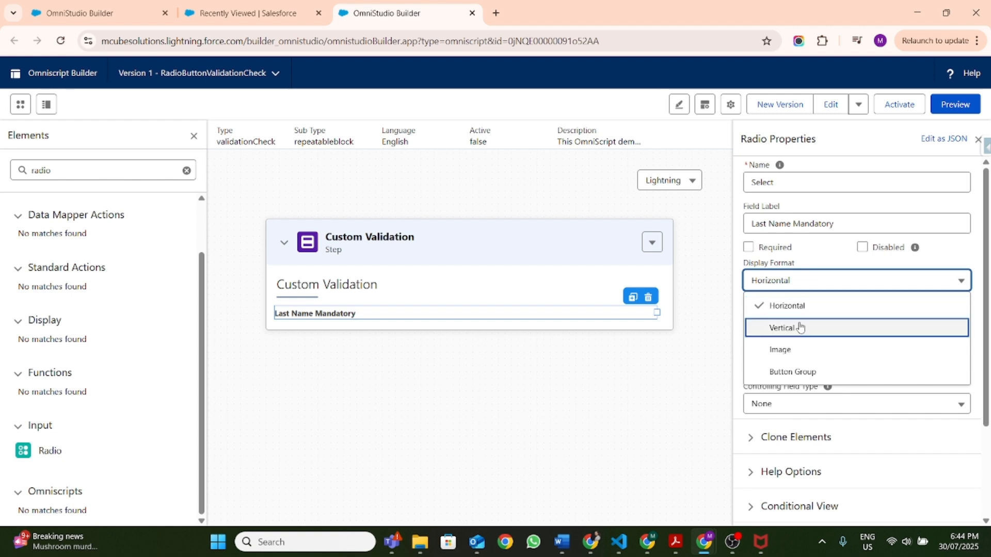
pyautogui.click(800, 372)
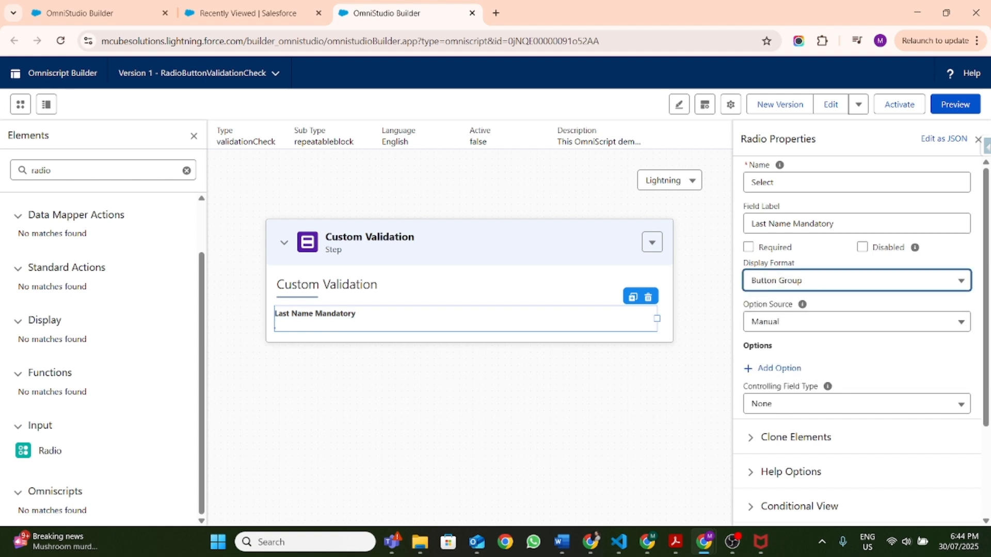
# - Add a radio option with value Yes and label Yes, and continue to a new option
pyautogui.click(753, 367)
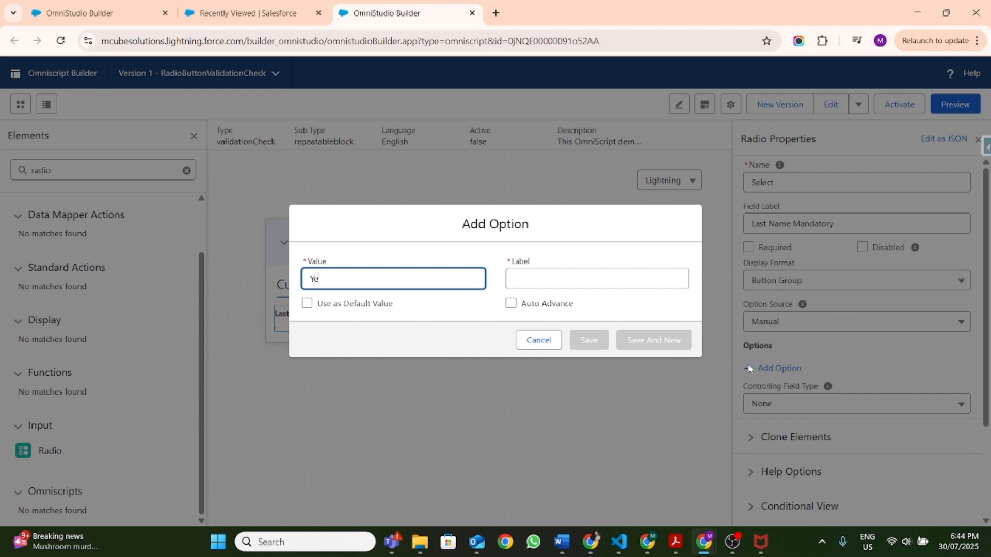
pyautogui.click(604, 282)
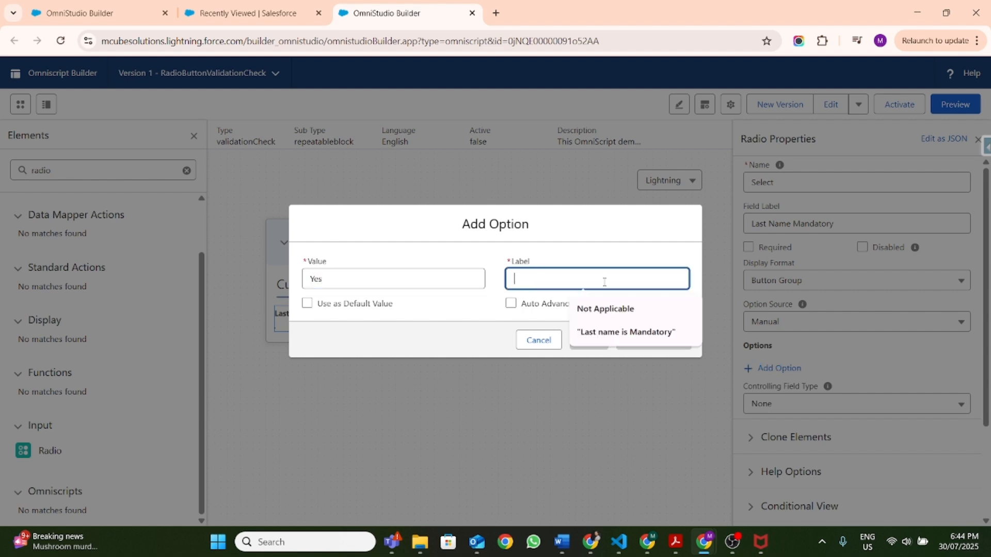
pyautogui.write('Yes')
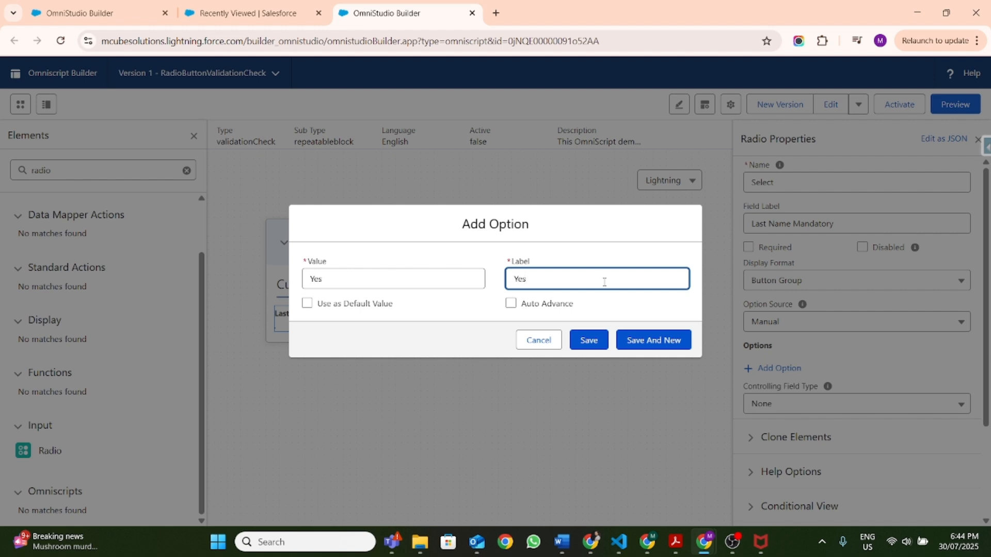
pyautogui.press('super+shift+s')
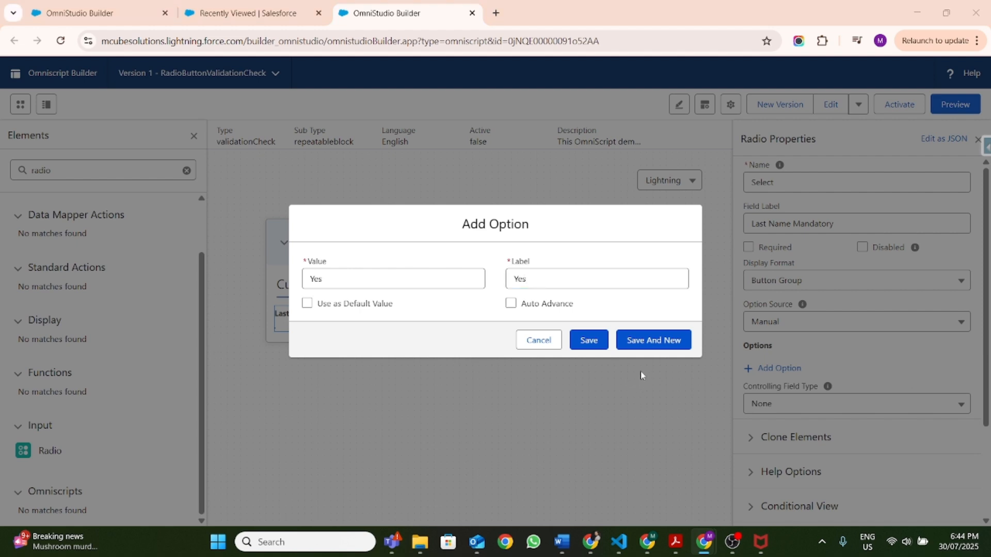
pyautogui.click(646, 341)
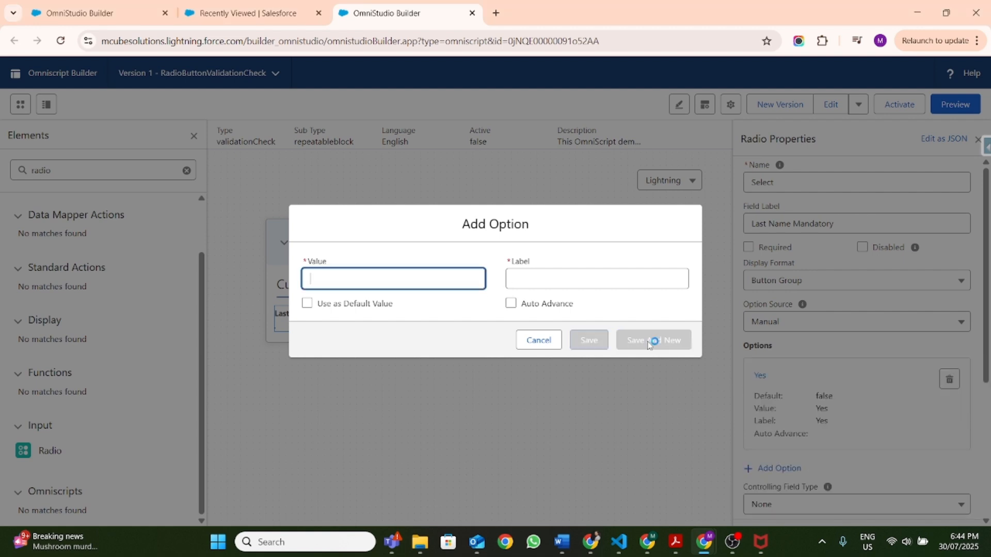
# - Add a second radio option with value No and label No, and continue to a new option
pyautogui.click(420, 272)
pyautogui.write('No')
pyautogui.press('Tab')
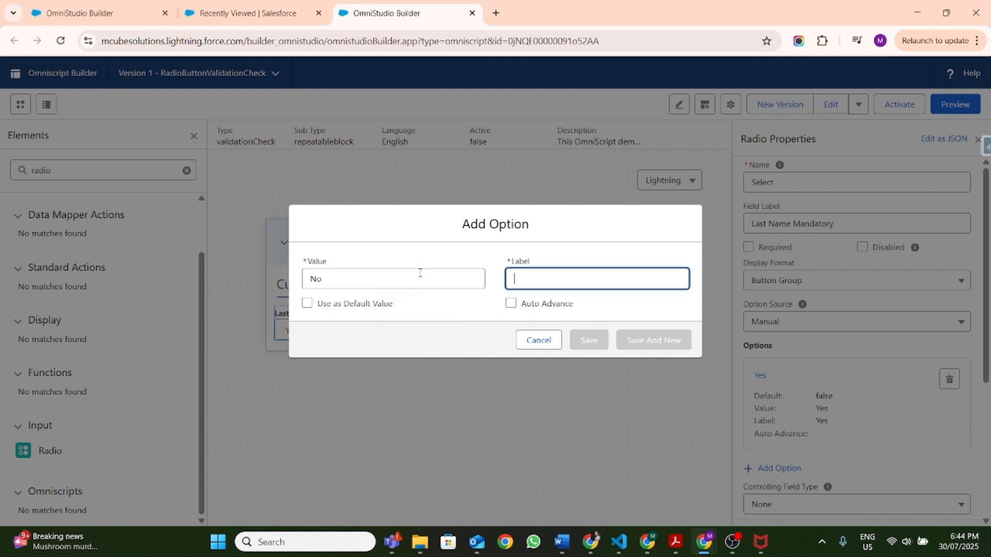
pyautogui.write('No')
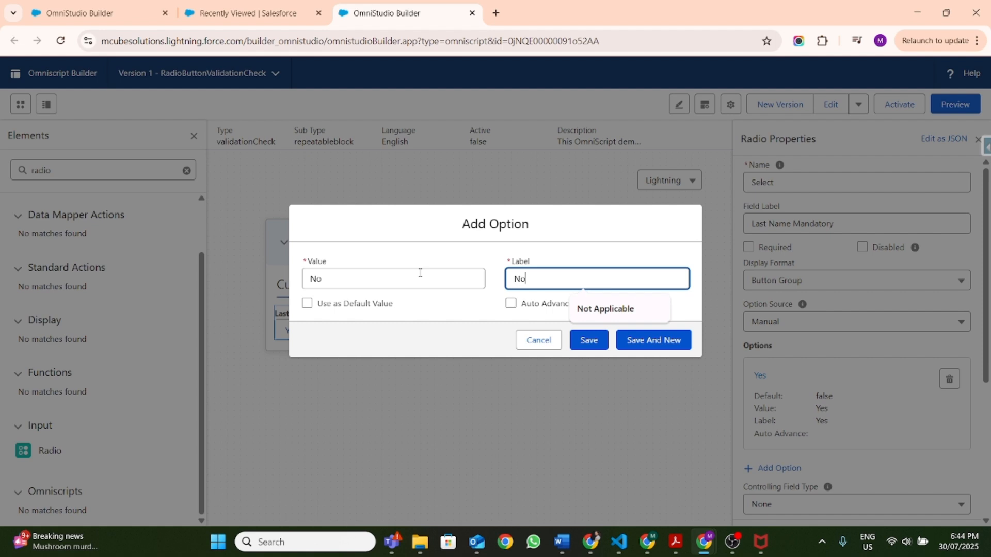
pyautogui.click(646, 343)
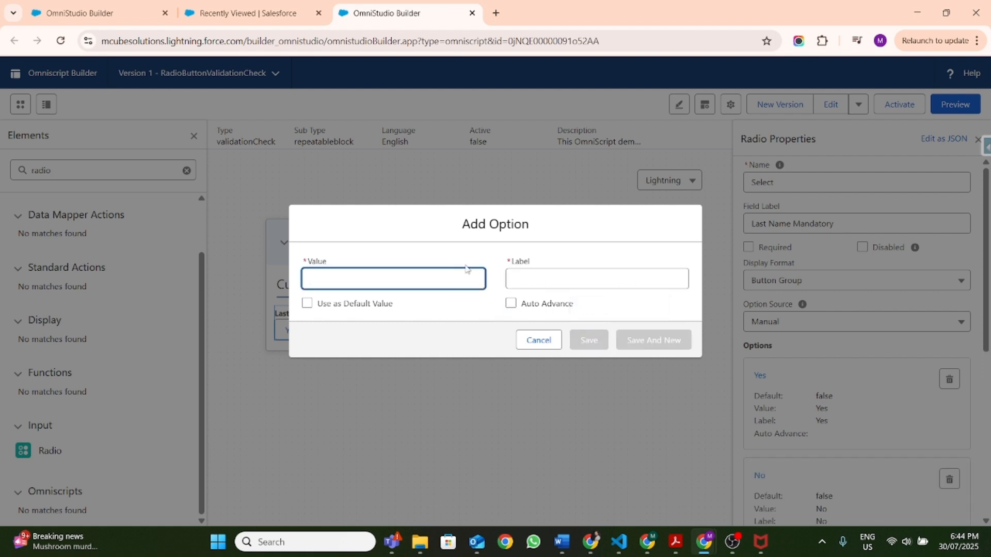
# - Add a third radio option with value and label Not Applicable, and save it
pyautogui.click(413, 272)
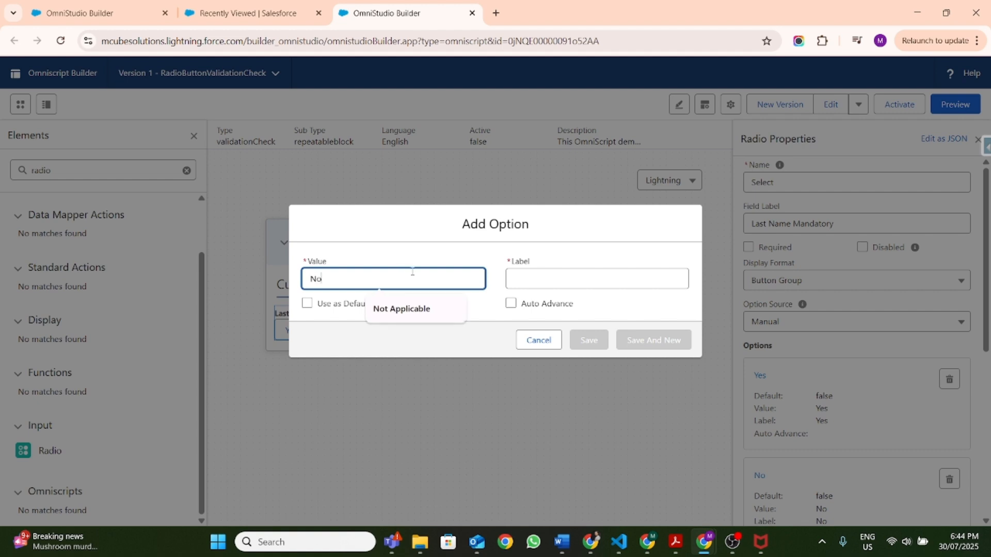
pyautogui.write('Not Applicable')
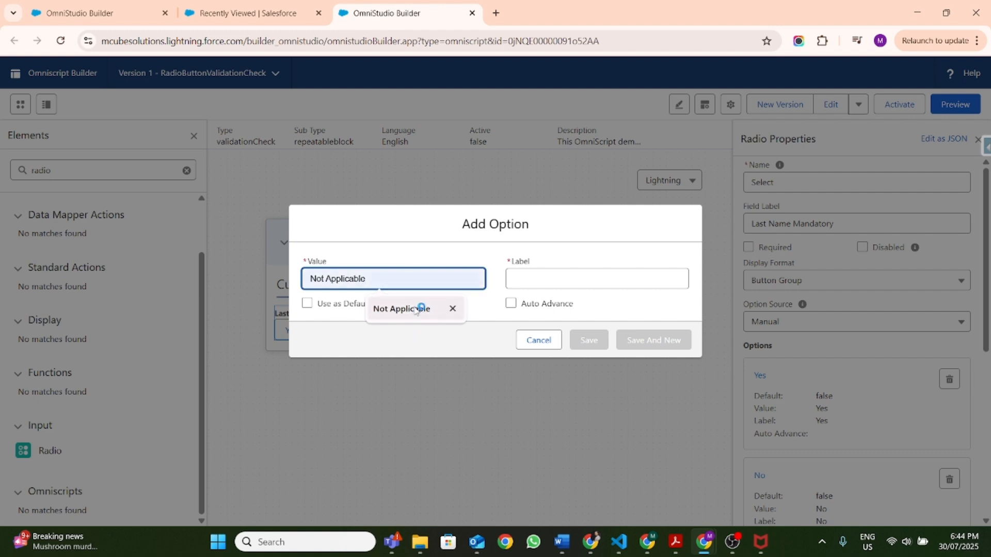
pyautogui.click(416, 308)
pyautogui.click(587, 287)
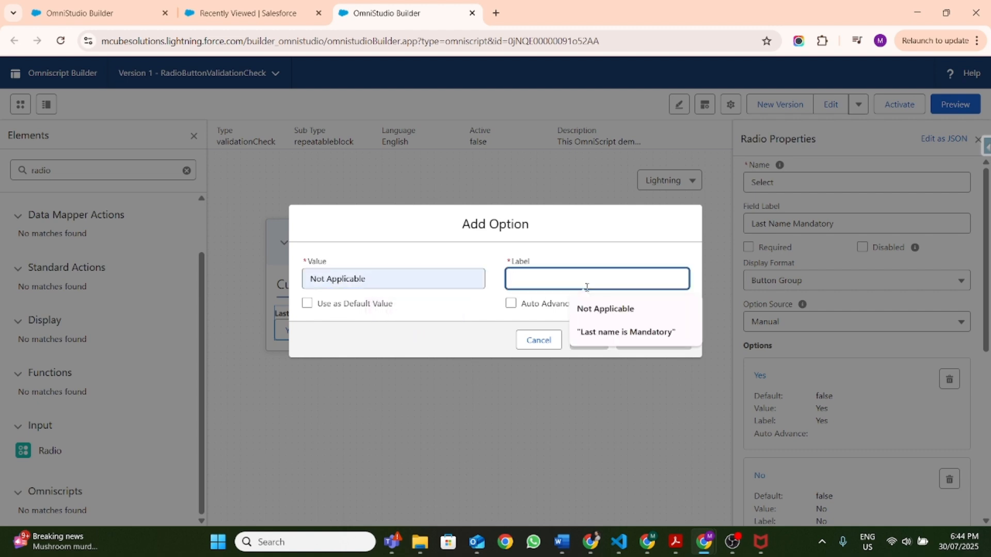
pyautogui.click(589, 309)
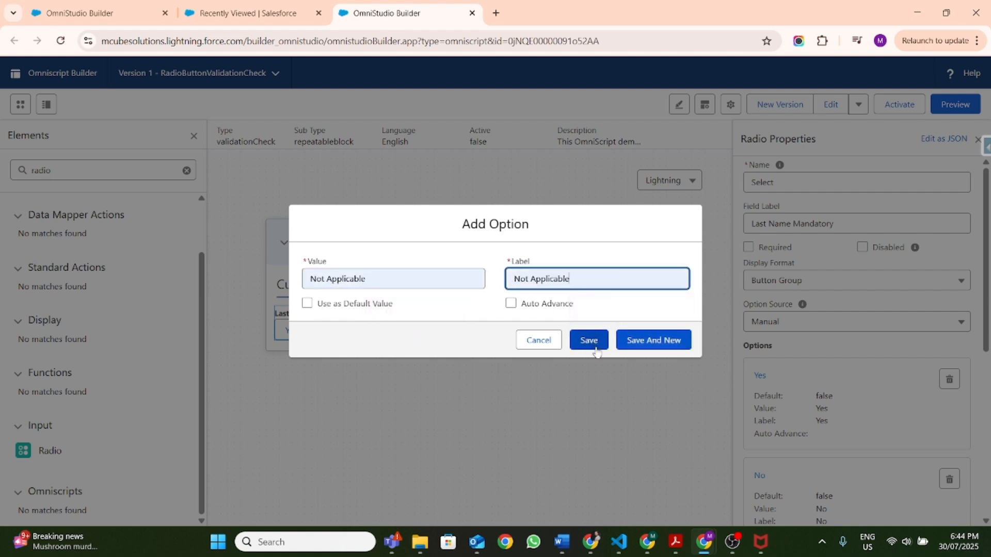
pyautogui.click(589, 340)
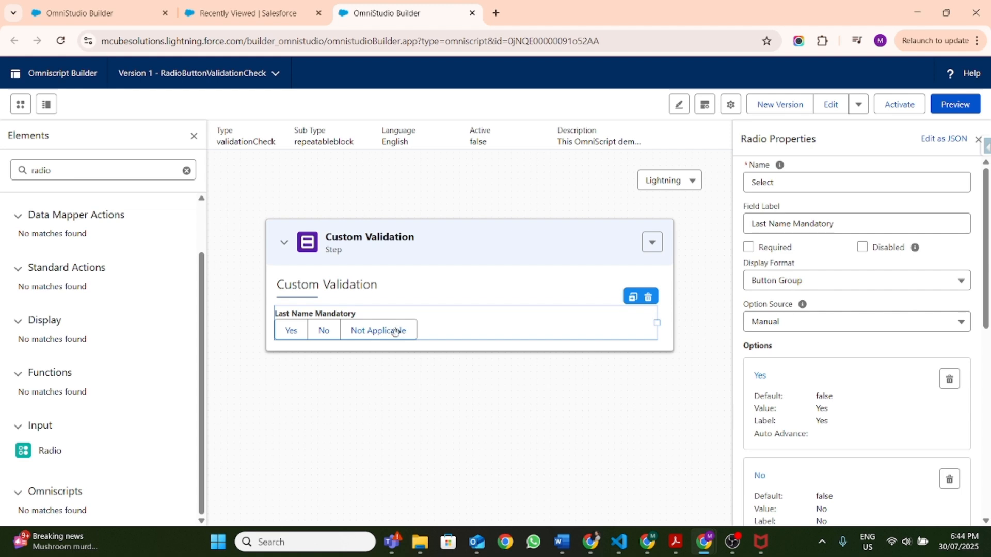
pyautogui.doubleClick(78, 175)
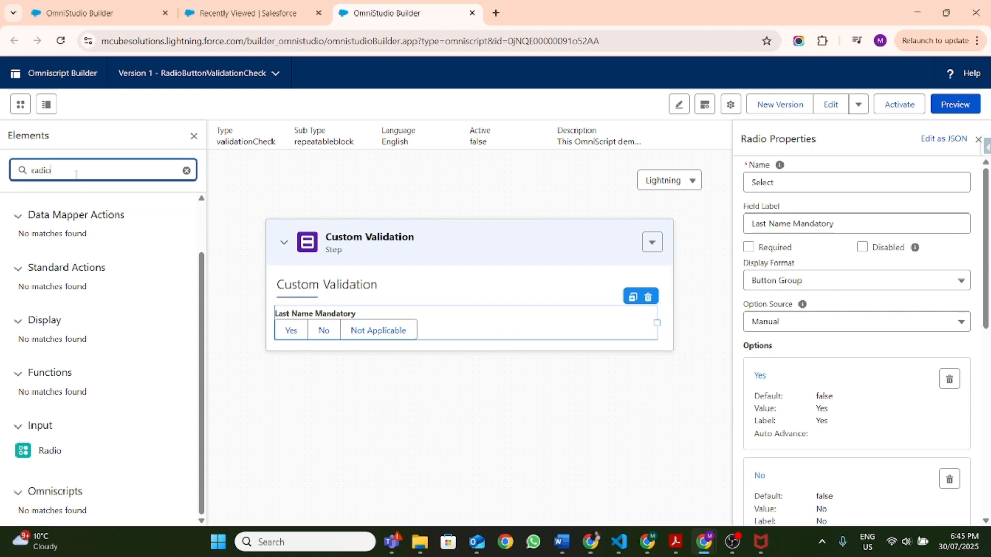
pyautogui.write('repe')
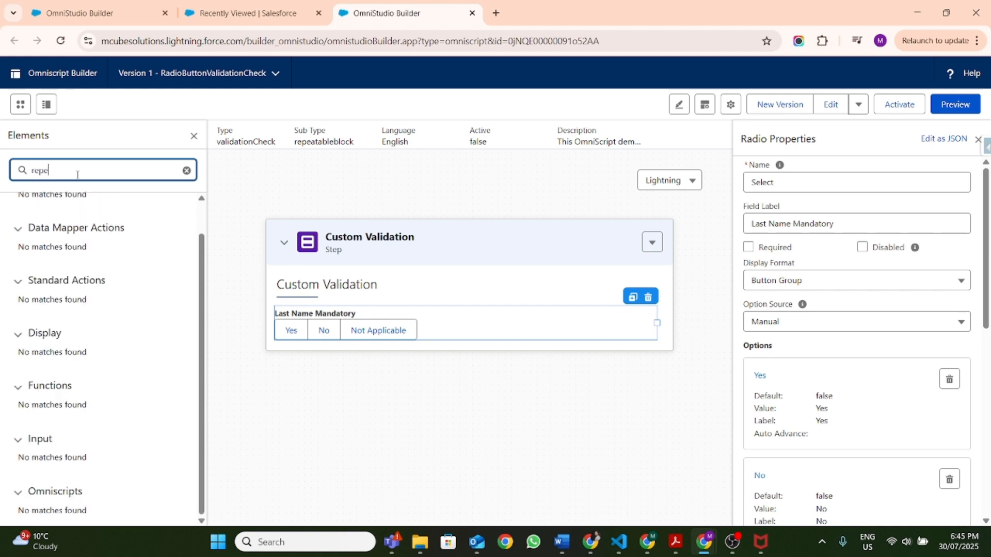
pyautogui.press('BackSpace')
pyautogui.press('BackSpace')
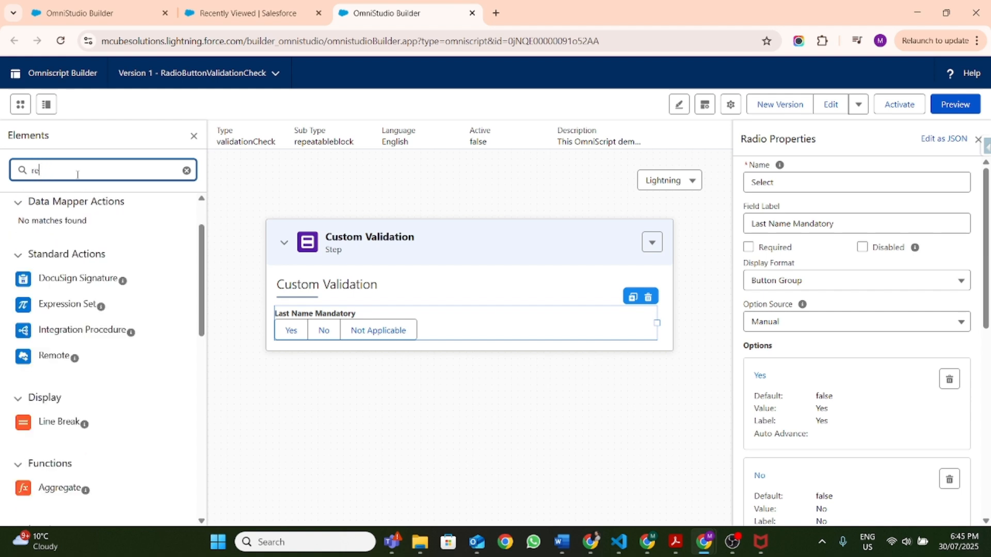
pyautogui.write('pe')
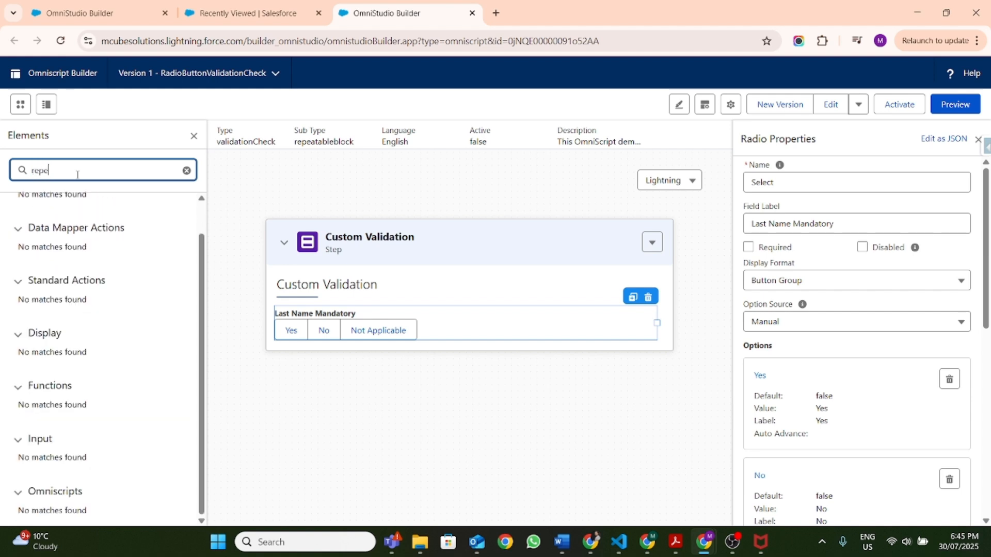
# - Search the elements for "Block", add a Block below the Last Name Mandatory radio and enable Copy elements in its clone settings
pyautogui.press('BackSpace')
pyautogui.press('BackSpace')
pyautogui.press('BackSpace')
pyautogui.write('Block')
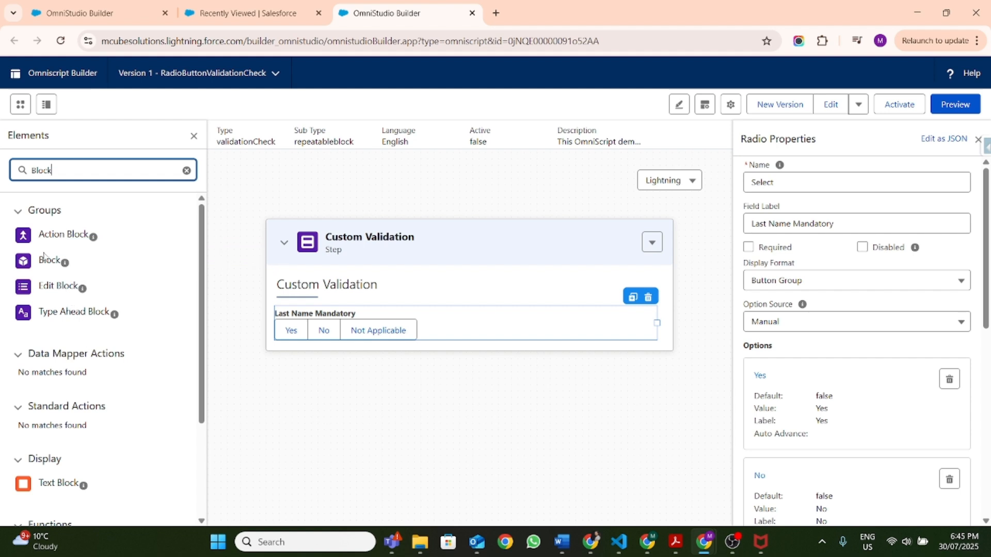
pyautogui.moveTo(41, 261); pyautogui.dragTo(336, 346)
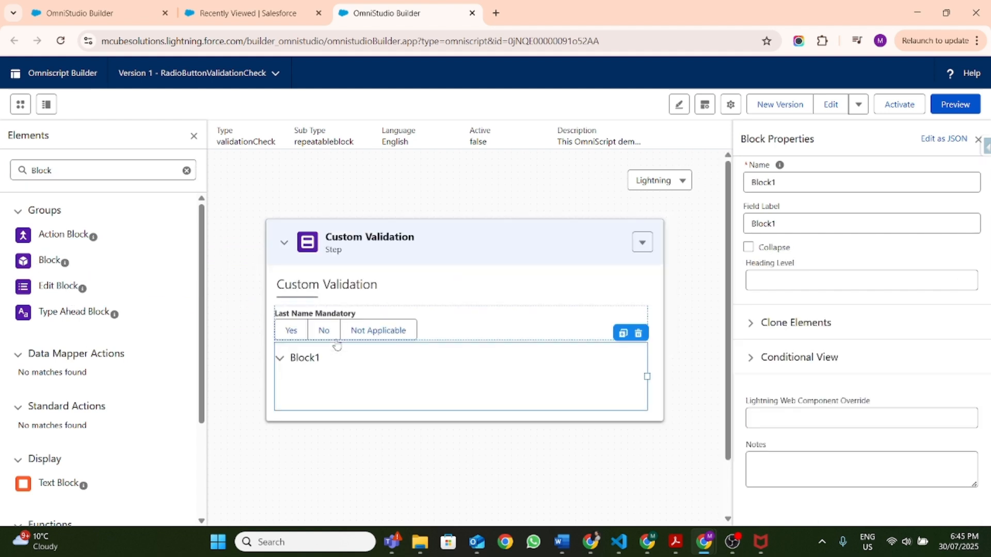
pyautogui.click(750, 323)
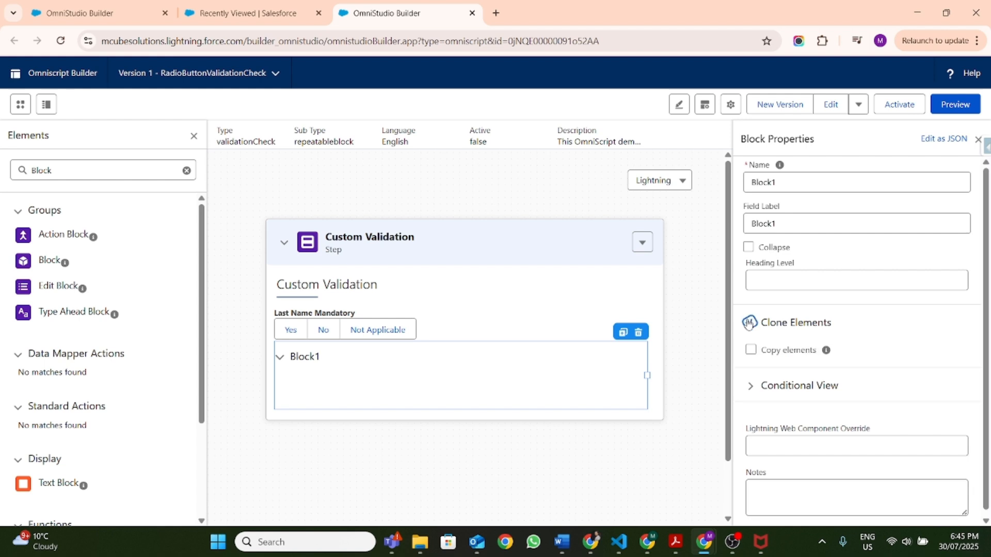
pyautogui.click(751, 350)
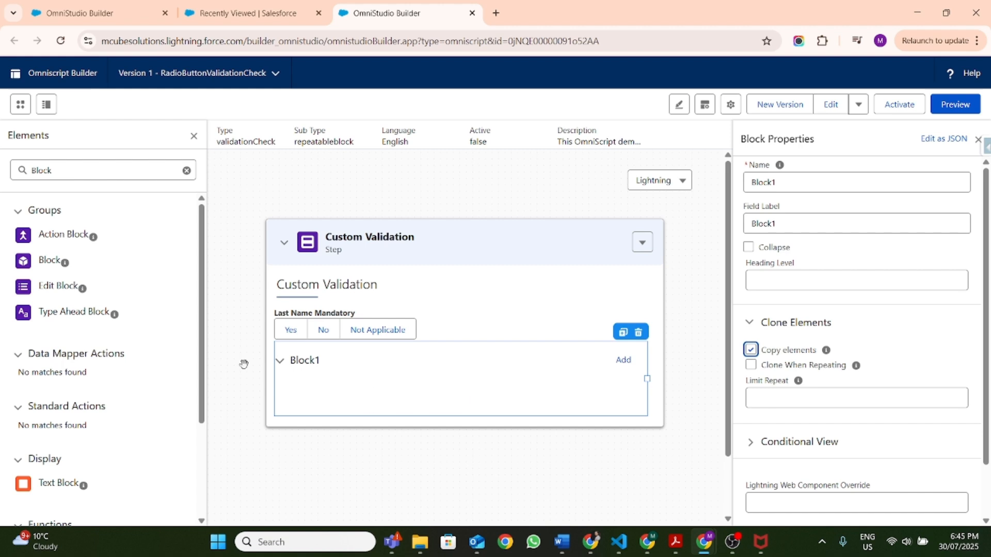
# - Search the elements for "text", add a Text input inside Block1 and duplicate it
pyautogui.doubleClick(75, 171)
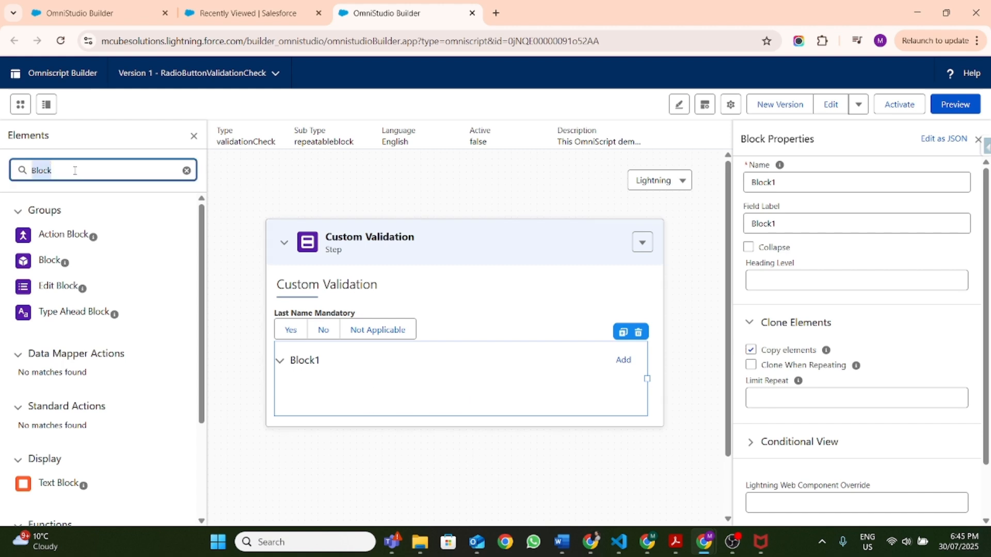
pyautogui.press('BackSpace')
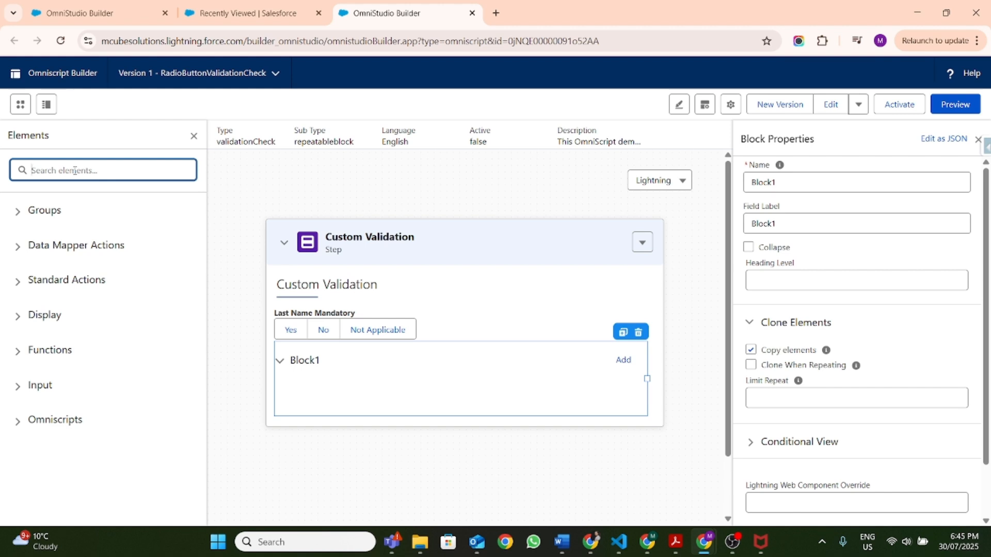
pyautogui.write('tex')
pyautogui.press('BackSpace')
pyautogui.press('BackSpace')
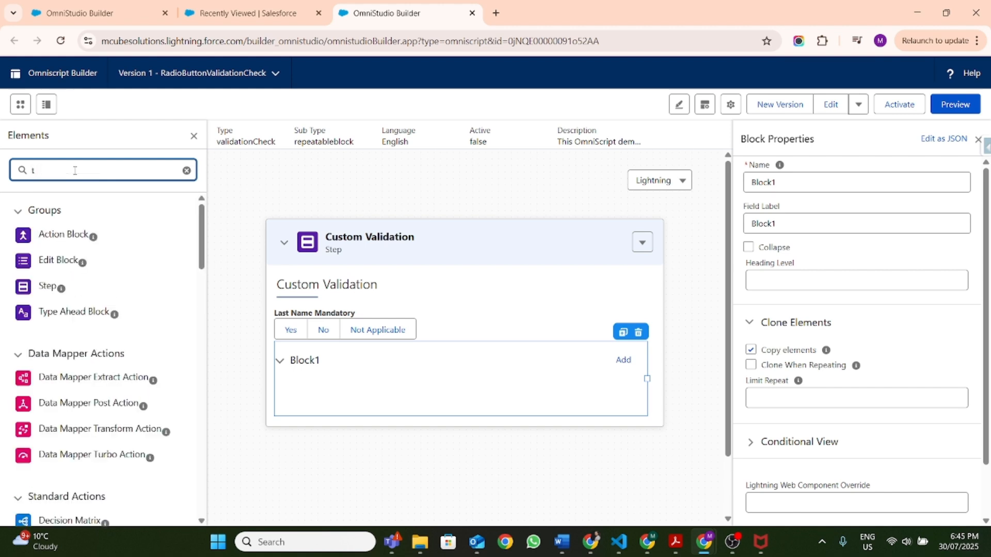
pyautogui.write('ext')
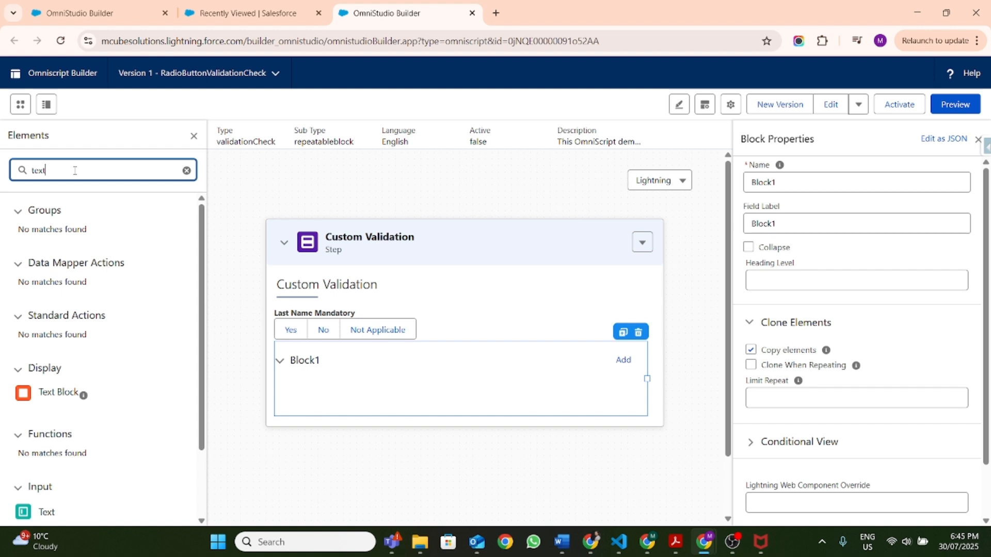
pyautogui.moveTo(51, 516); pyautogui.dragTo(343, 389)
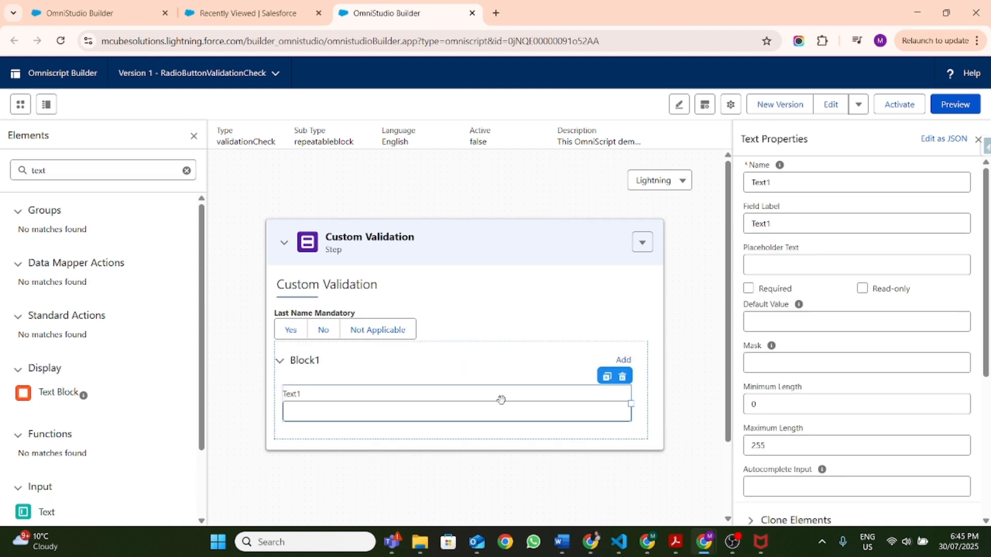
pyautogui.click(607, 376)
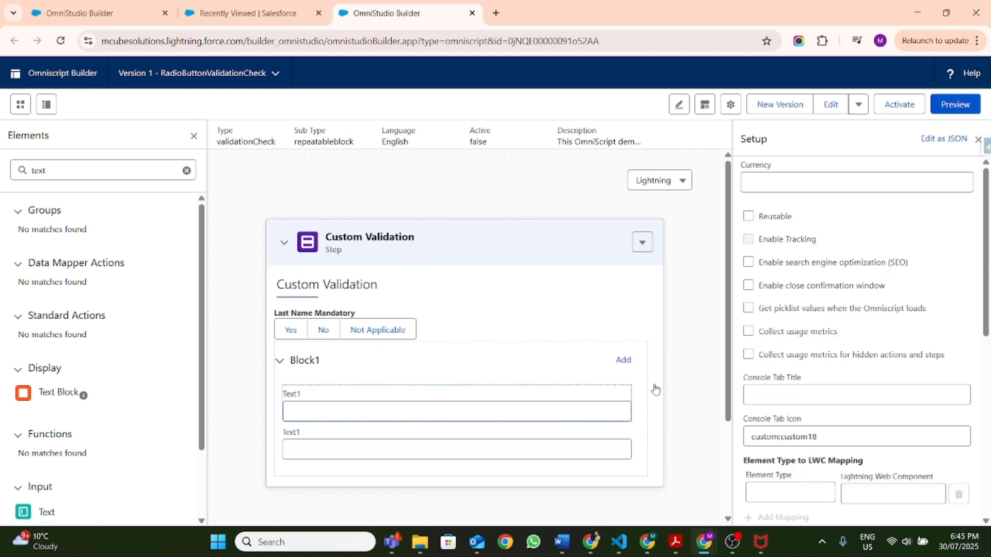
# - Set both the name and the field label of the first Text input in Block1 to FirstName
pyautogui.click(488, 409)
pyautogui.click(798, 227)
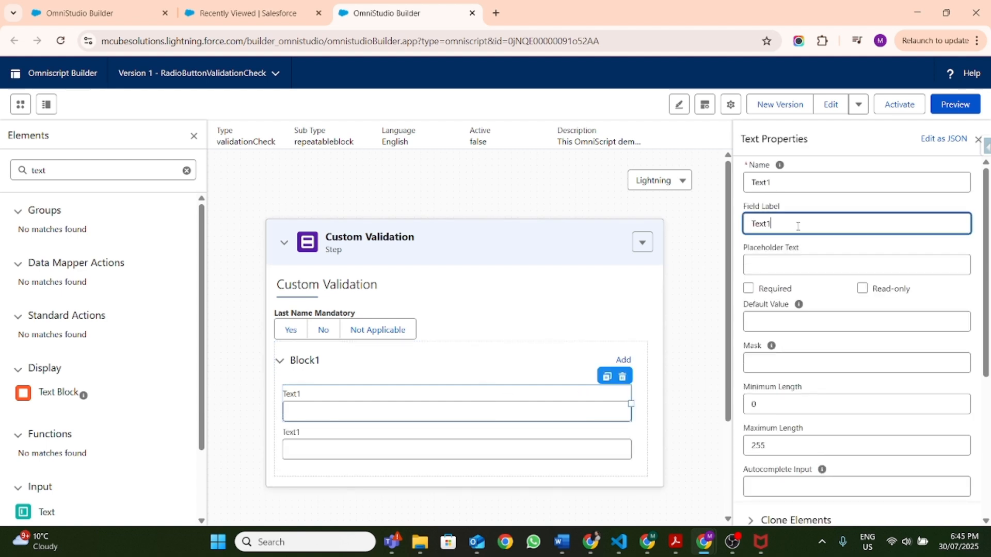
pyautogui.hotkey('ctrl', 'a')
pyautogui.hotkey('alt', 'Tab')
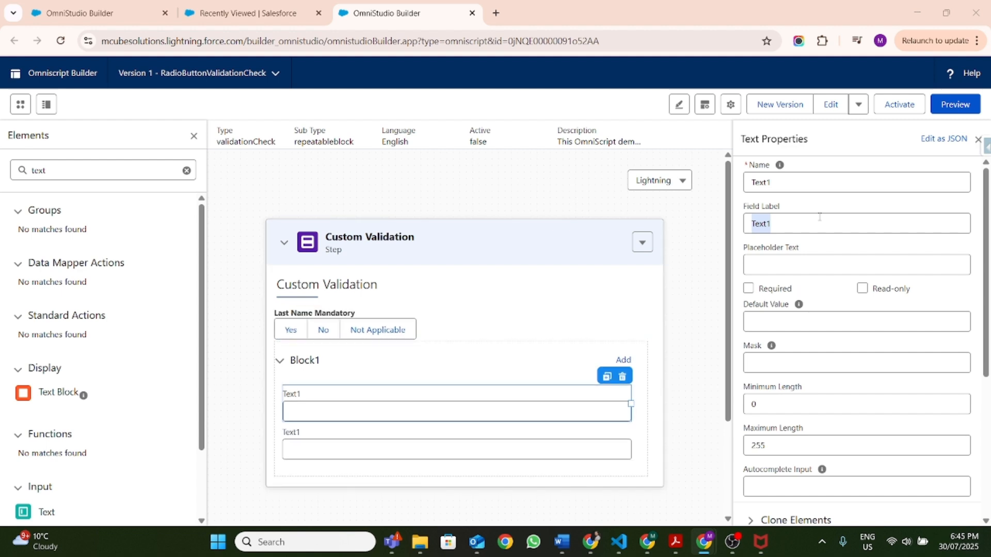
pyautogui.click(814, 186)
pyautogui.hotkey('ctrl', 'a')
pyautogui.write('Fir')
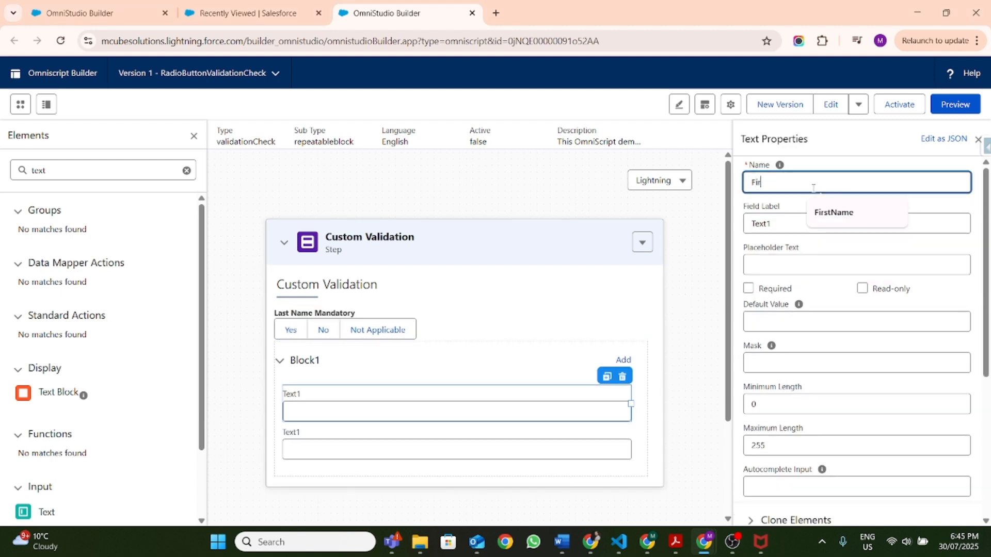
pyautogui.write('stName')
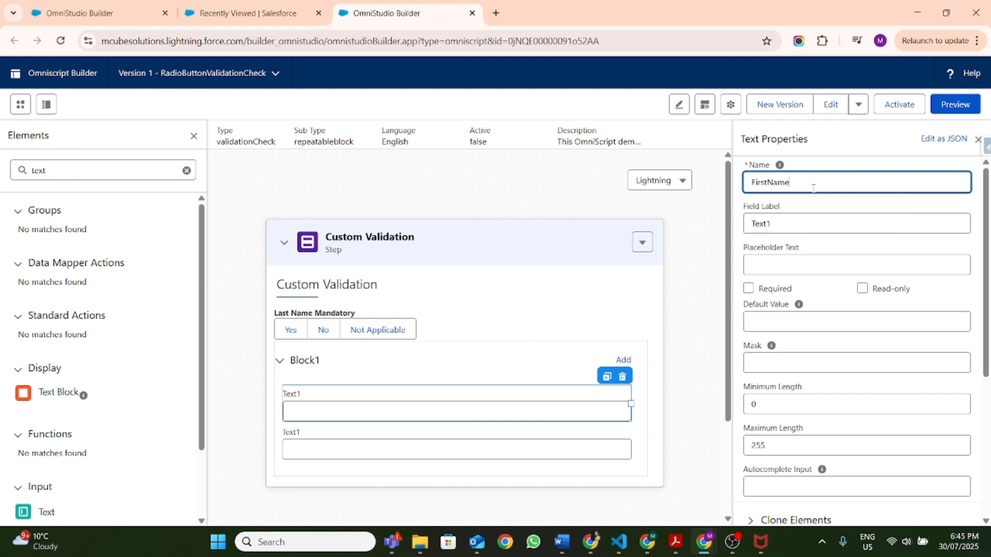
pyautogui.click(805, 216)
pyautogui.hotkey('ctrl', 'a')
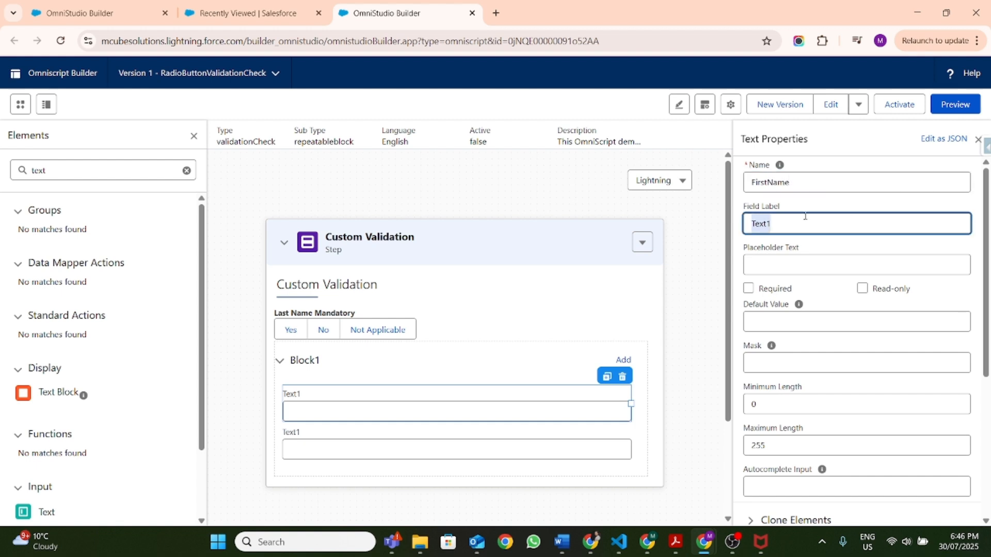
pyautogui.write('First')
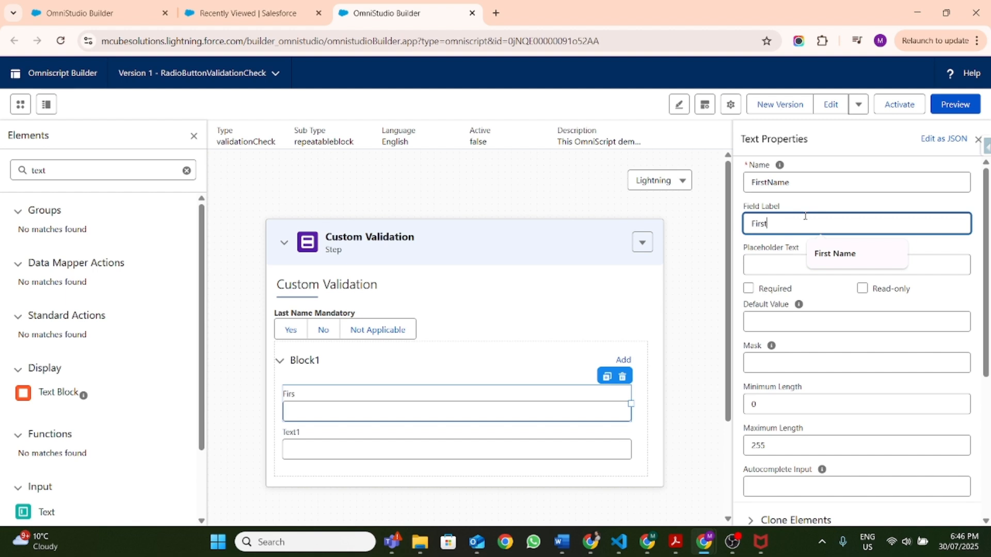
pyautogui.write('Name')
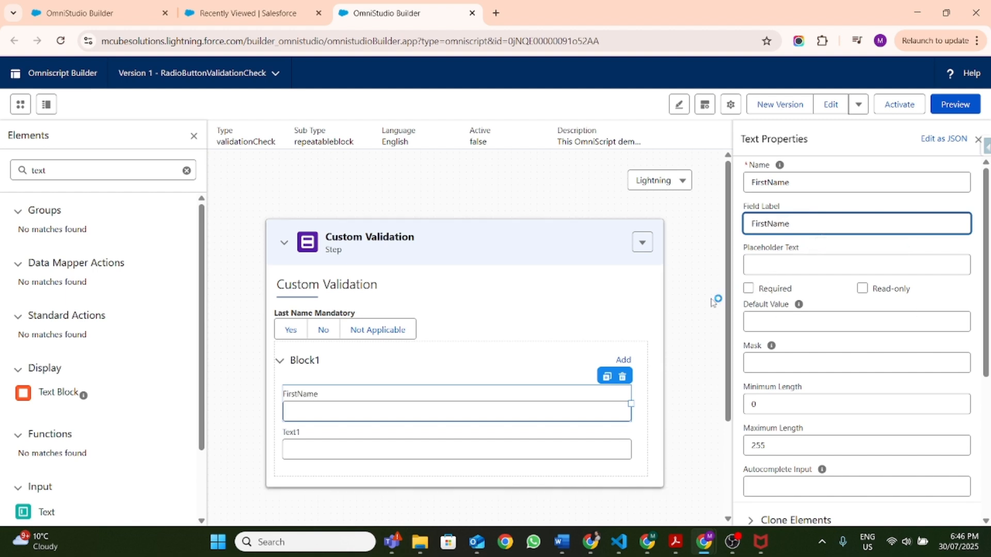
# - Name the second Text input in Block1 LastName and set its field label to Last Name
pyautogui.scroll(-1, 416, 382)
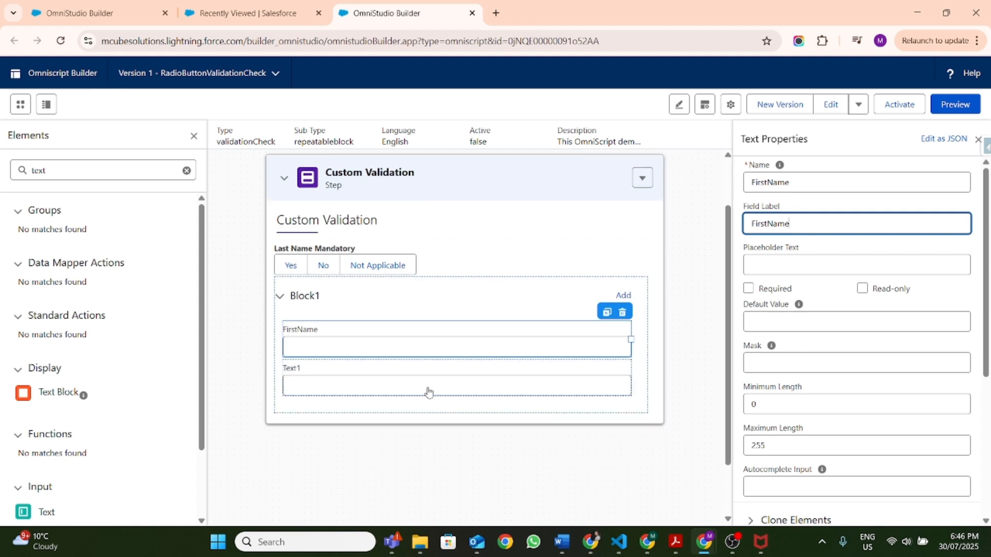
pyautogui.click(428, 392)
pyautogui.click(788, 185)
pyautogui.doubleClick(788, 185)
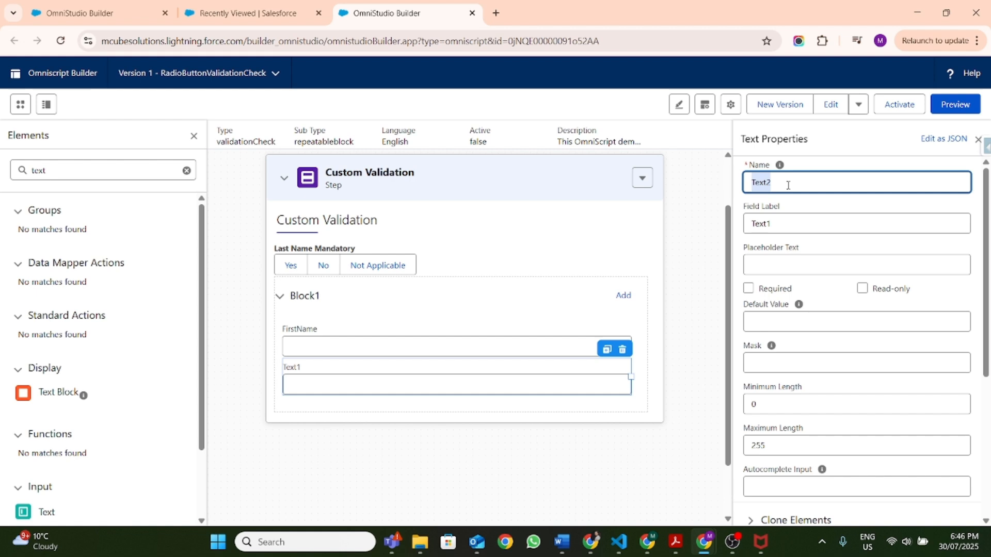
pyautogui.write('LastName')
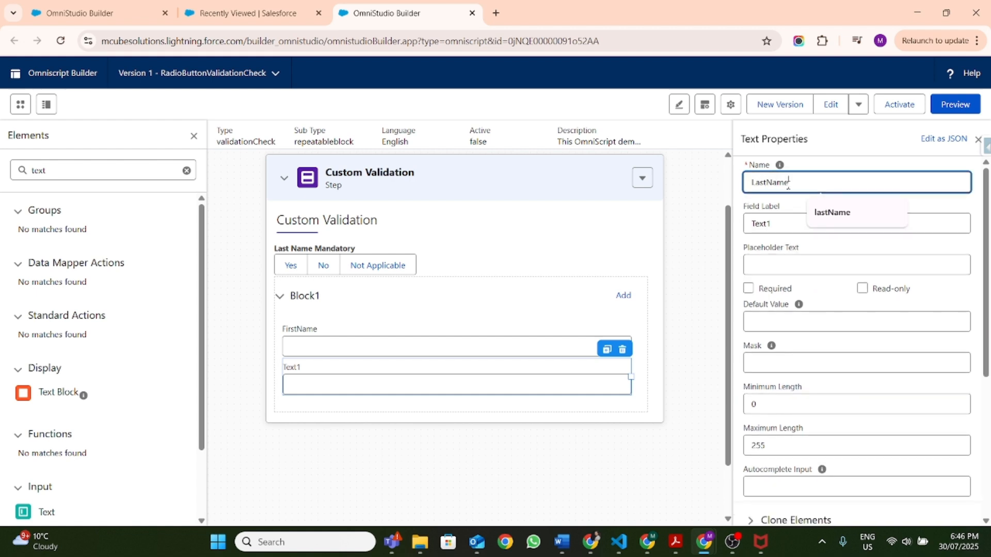
pyautogui.click(779, 223)
pyautogui.doubleClick(778, 225)
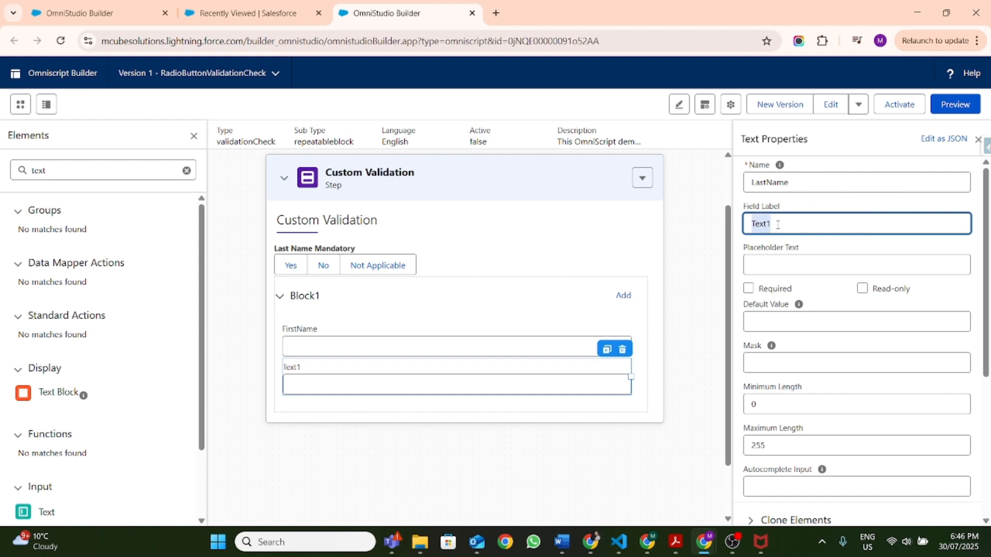
pyautogui.write('Last Name')
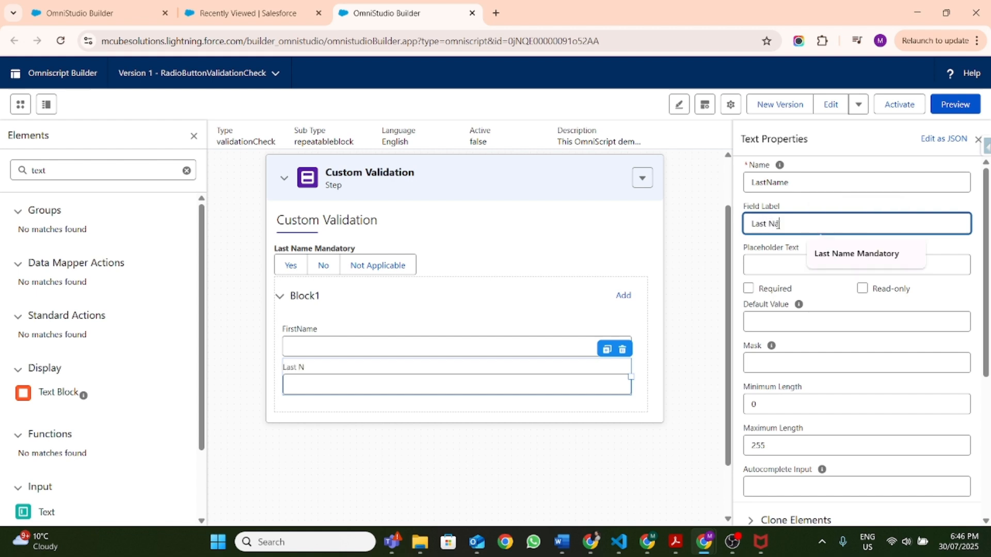
pyautogui.click(785, 269)
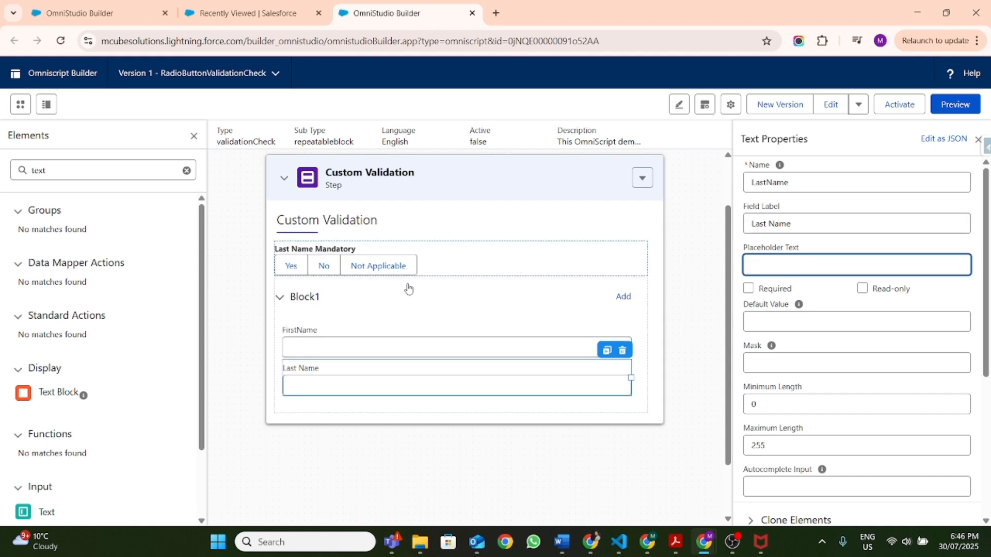
# - Try making the Last Name input required through its own properties, and clear that setting again
pyautogui.click(366, 380)
pyautogui.click(749, 289)
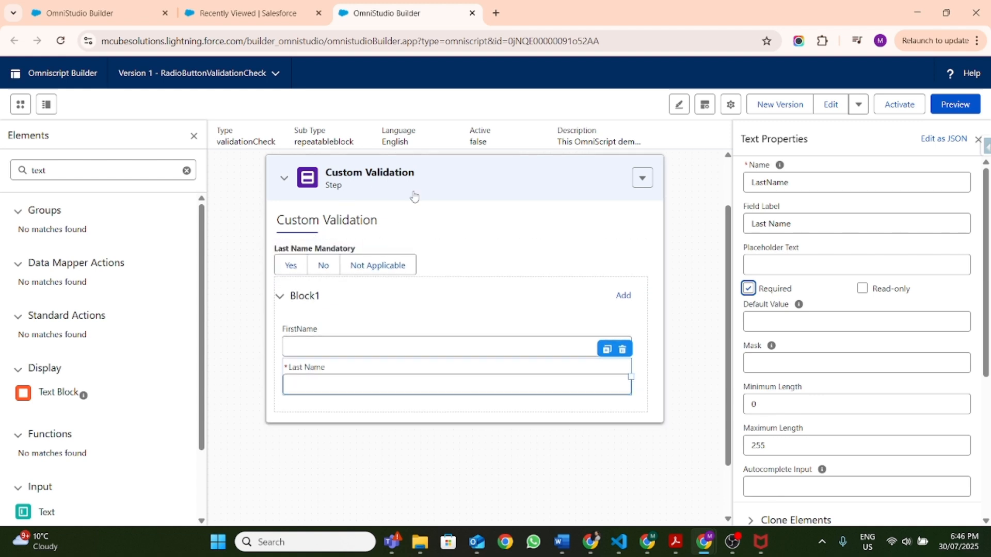
pyautogui.click(764, 290)
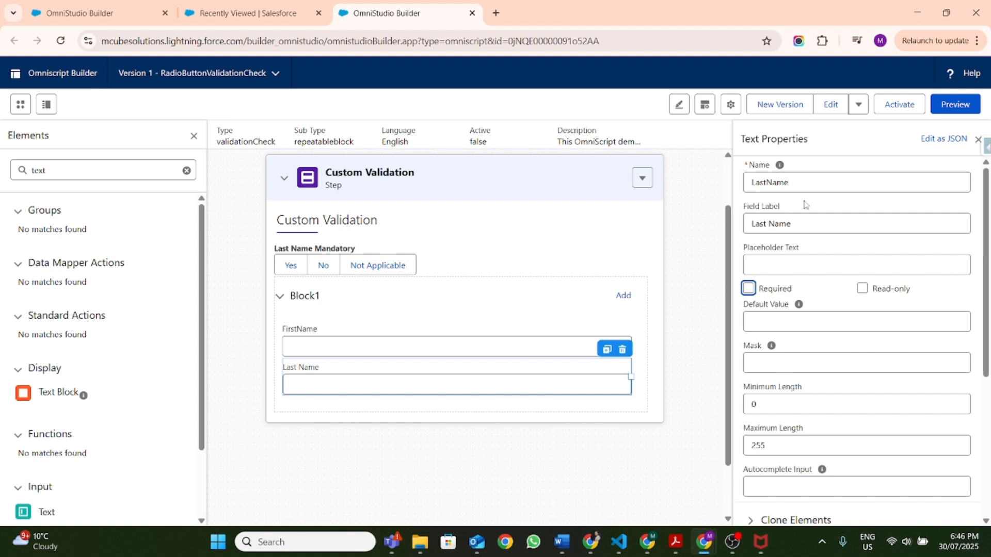
# - Preview the OmniScript and try the Yes, No and Not Applicable options of the Last Name Mandatory radio
pyautogui.click(951, 110)
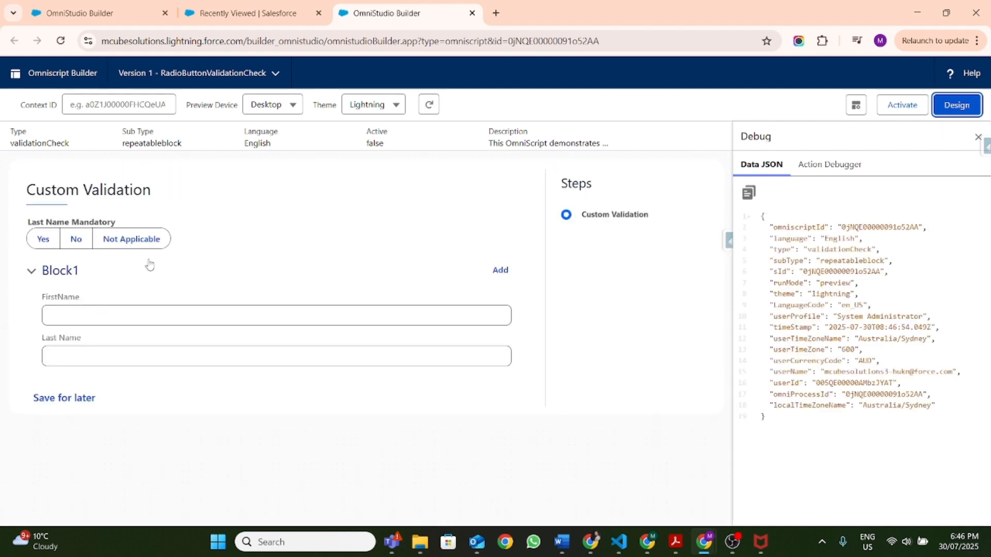
pyautogui.click(43, 242)
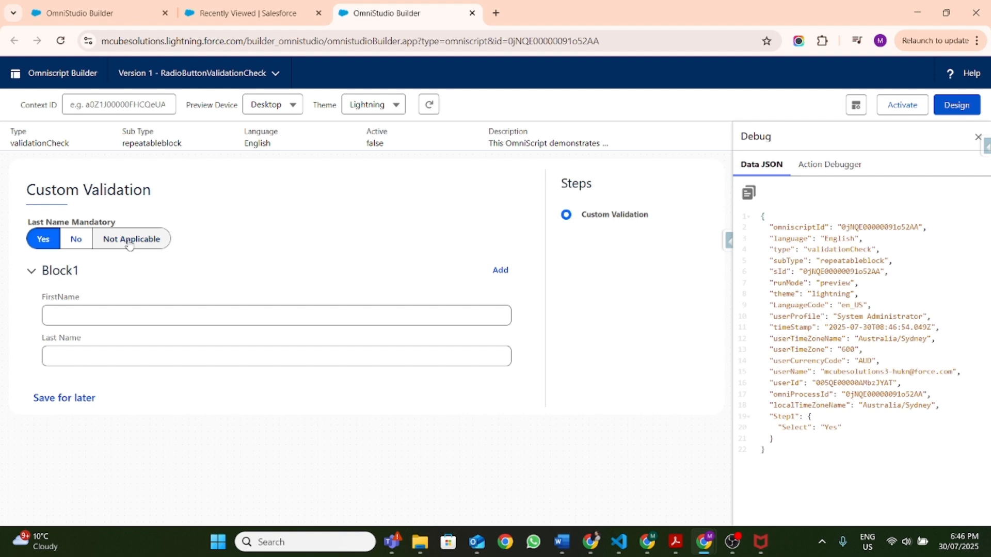
pyautogui.click(128, 240)
pyautogui.click(76, 242)
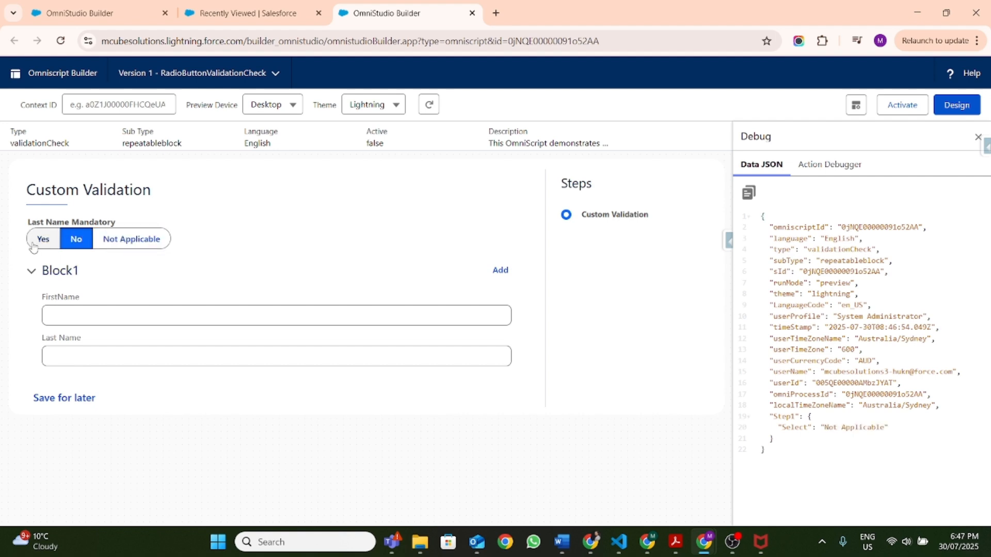
pyautogui.click(37, 246)
pyautogui.click(82, 243)
pyautogui.click(130, 240)
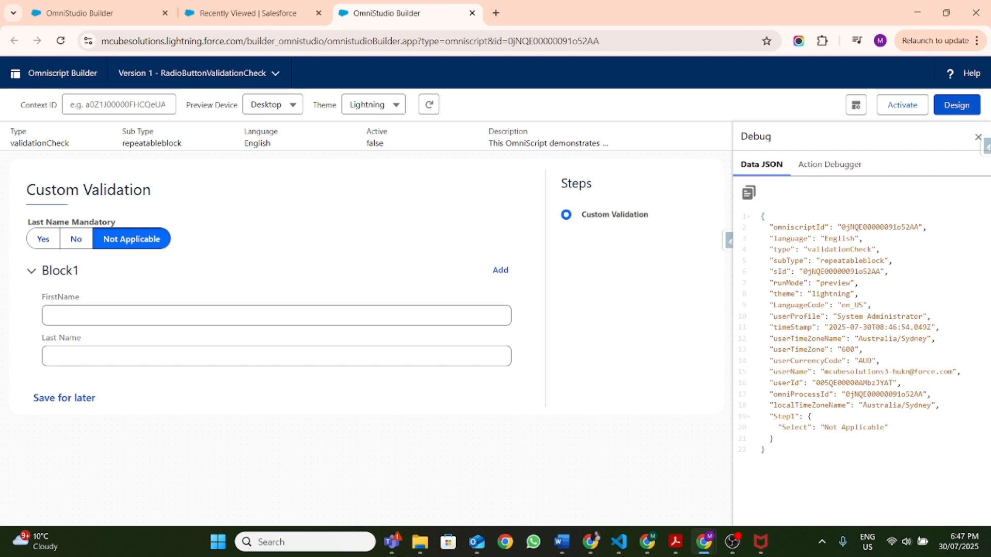
# - Return to the design view, search the elements for "formu" and add a Formula below Last Name in Block1
pyautogui.click(956, 105)
pyautogui.click(287, 242)
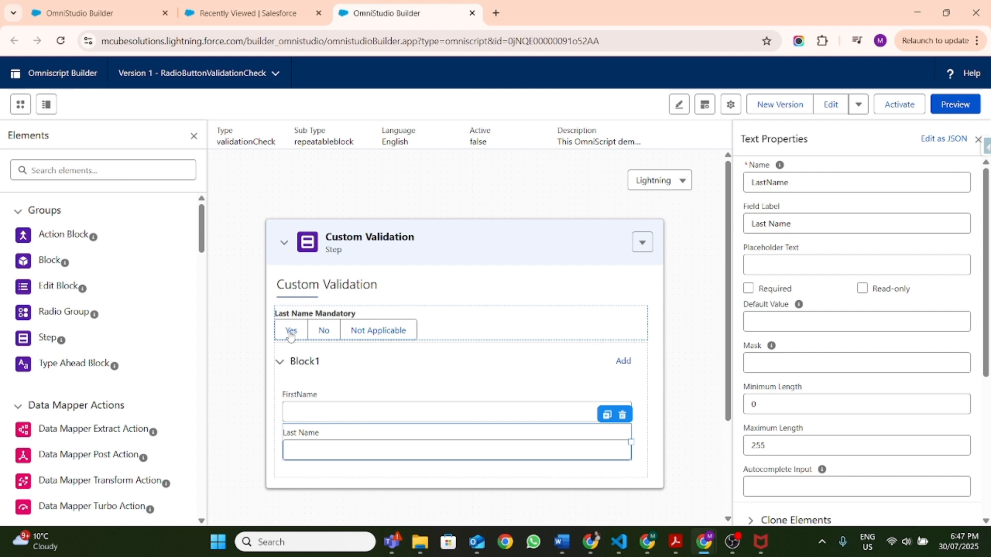
pyautogui.click(89, 171)
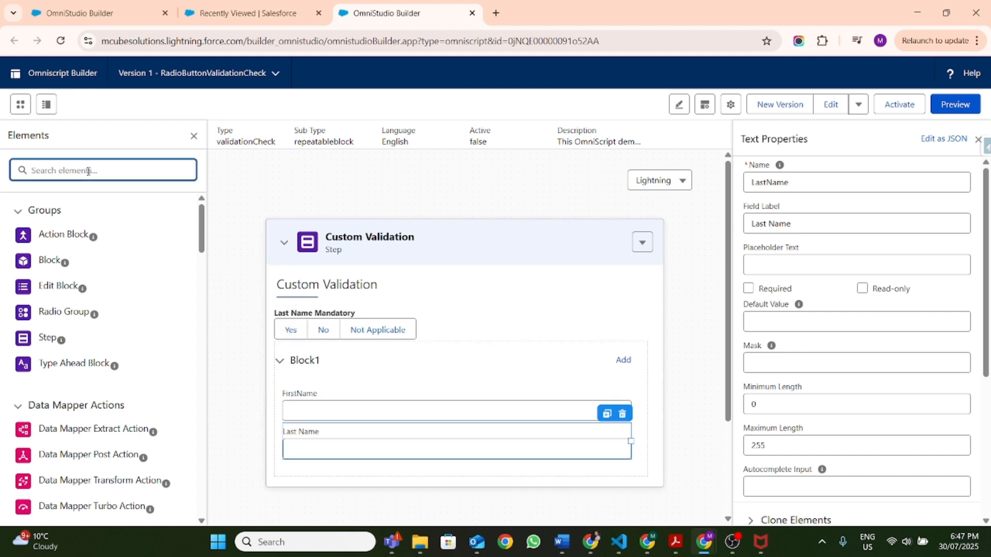
pyautogui.write('formu')
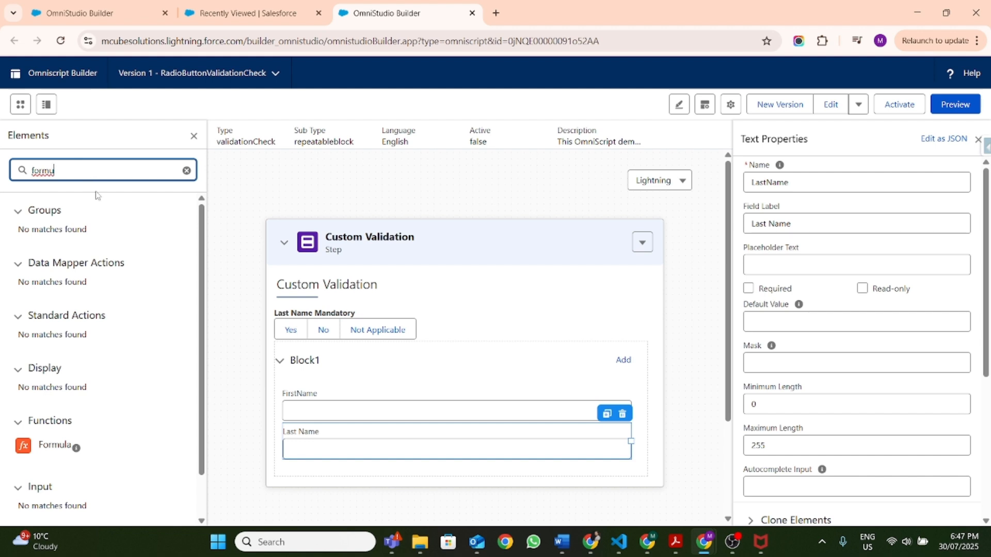
pyautogui.scroll(-1, 98, 392)
pyautogui.moveTo(58, 402); pyautogui.dragTo(362, 451)
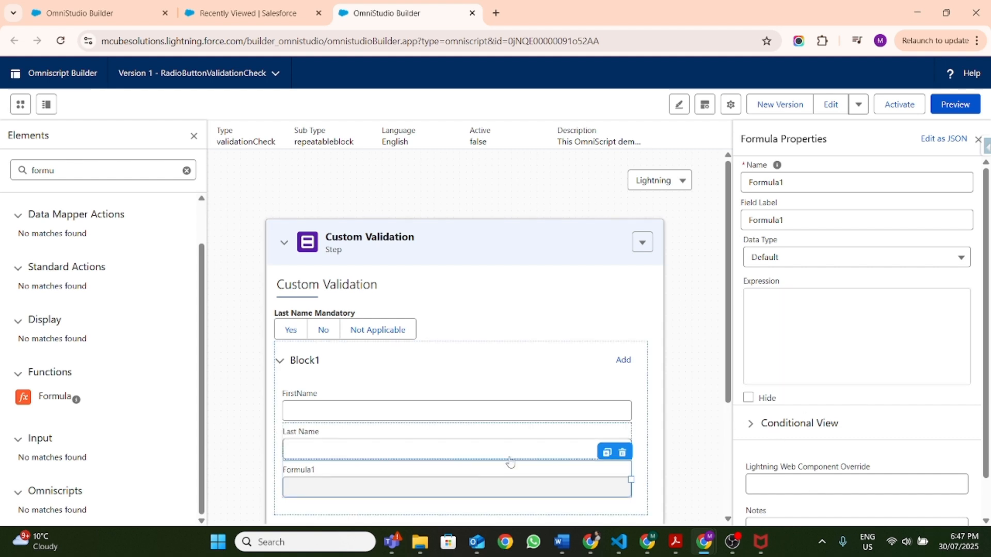
# - Open the Formula's expression for editing and insert an IF function with %Select% as its condition
pyautogui.click(832, 351)
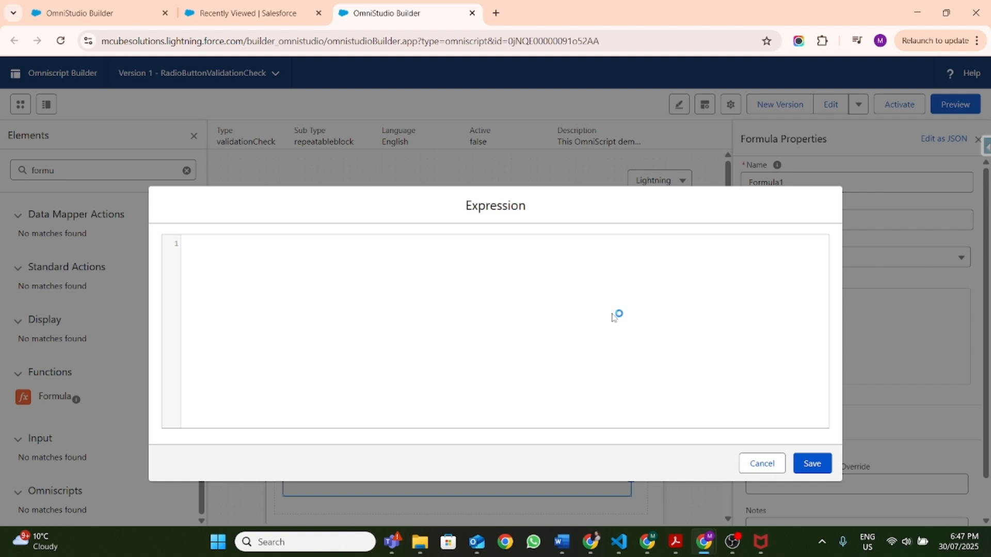
pyautogui.write('I')
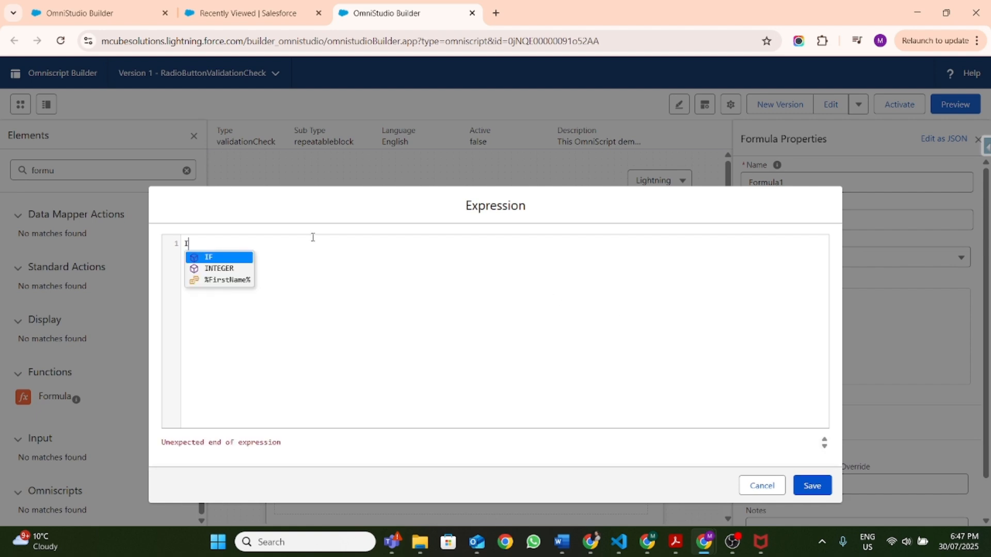
pyautogui.click(233, 258)
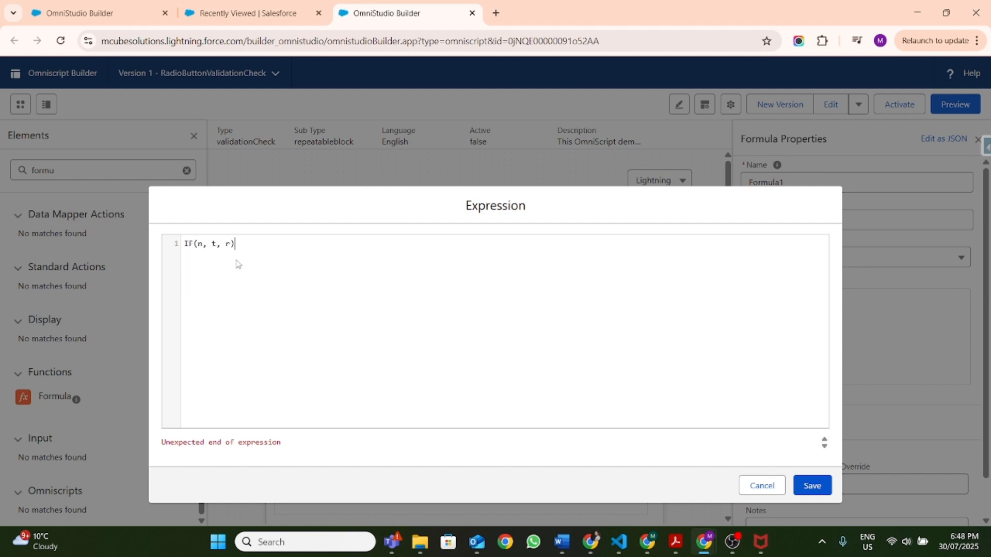
pyautogui.doubleClick(201, 242)
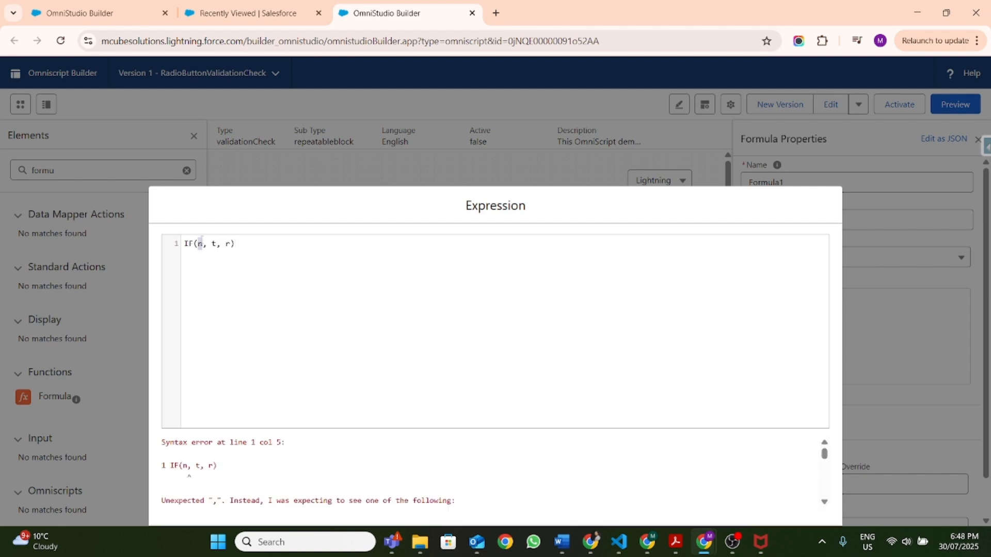
pyautogui.write('%')
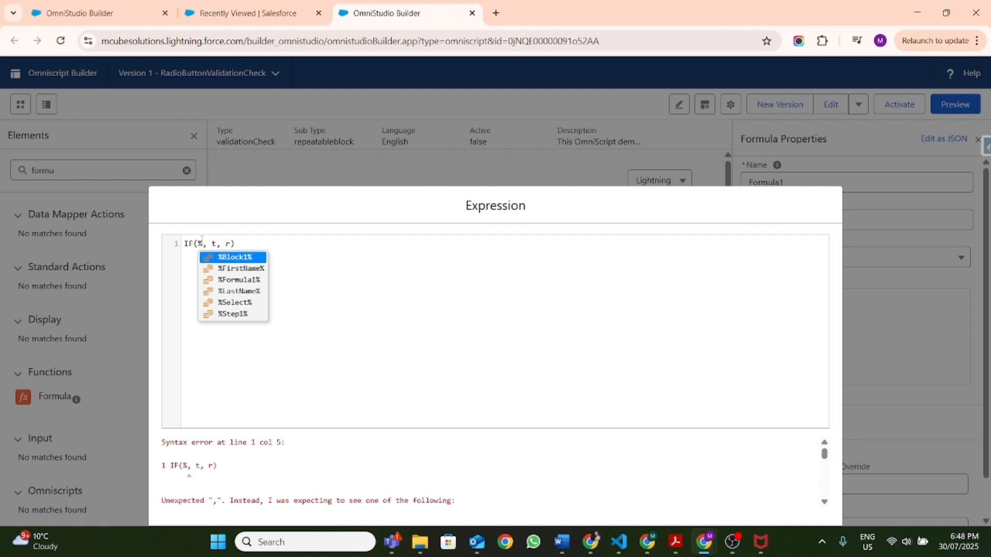
pyautogui.click(245, 302)
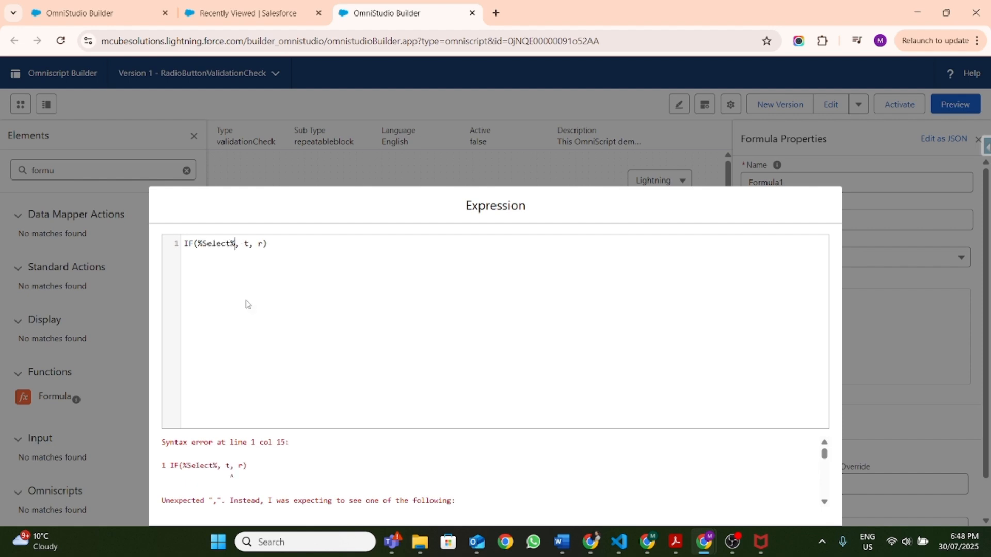
# - Compare %Select% with "Yes" in the IF condition and append the && operator for a second condition
pyautogui.write('== "')
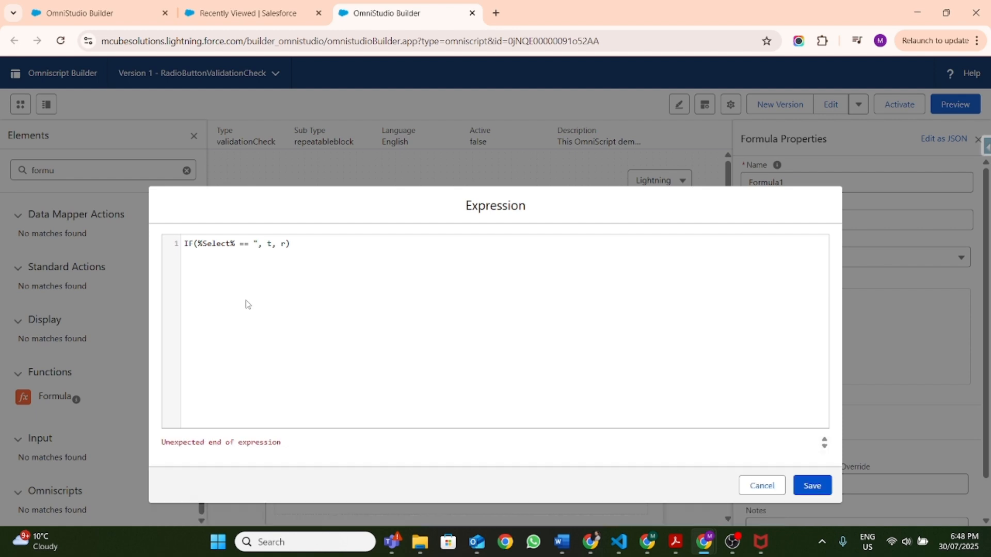
pyautogui.write('yes')
pyautogui.press('BackSpace')
pyautogui.press('BackSpace')
pyautogui.press('BackSpace')
pyautogui.write('Yes"')
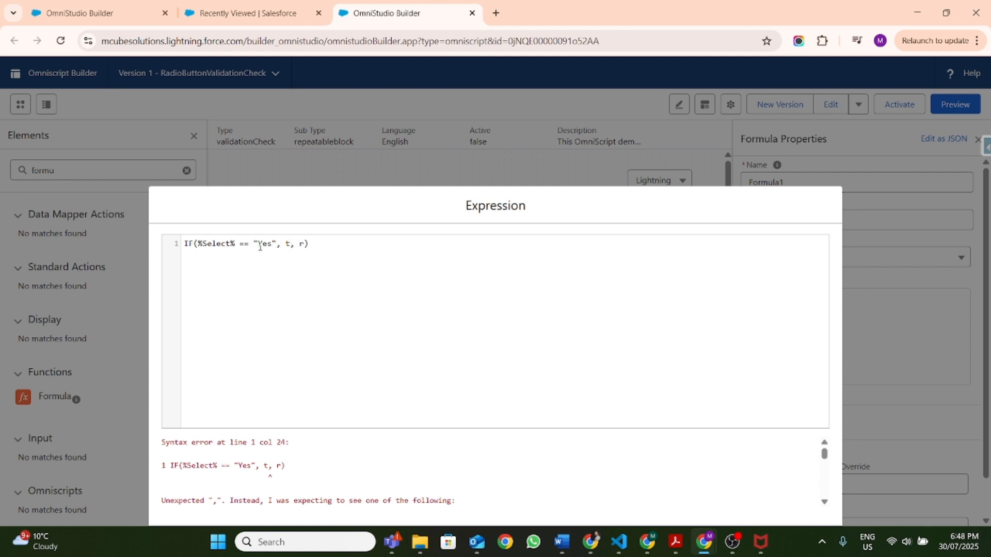
pyautogui.click(278, 244)
pyautogui.write('&&')
pyautogui.click(366, 240)
pyautogui.hotkey('ctrl', 'a')
pyautogui.hotkey('ctrl', 'c')
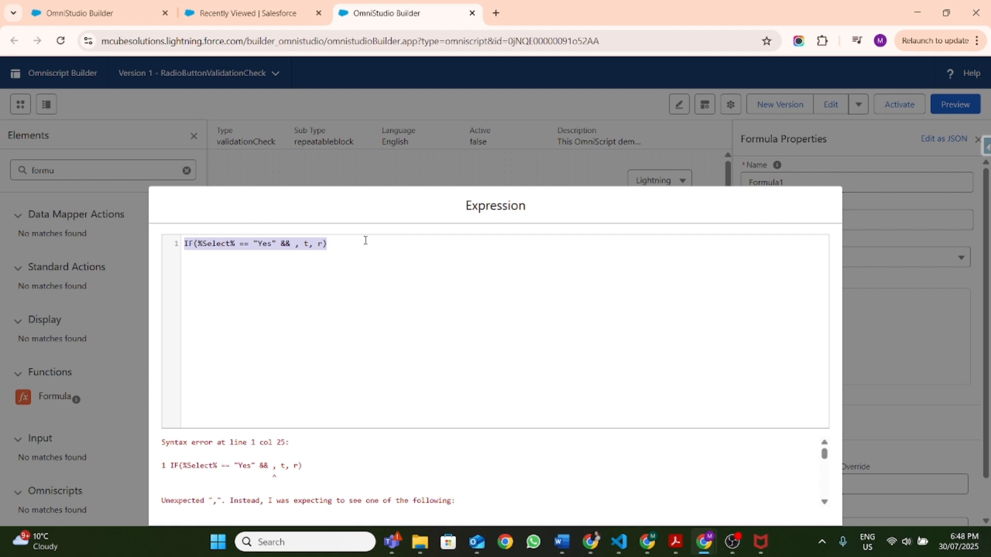
pyautogui.press('BackSpace')
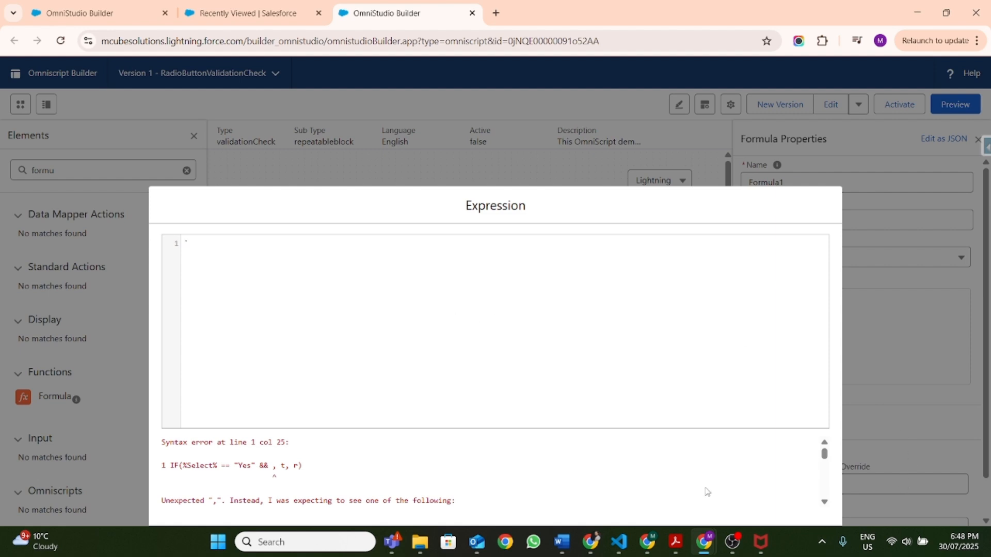
pyautogui.press('BackSpace')
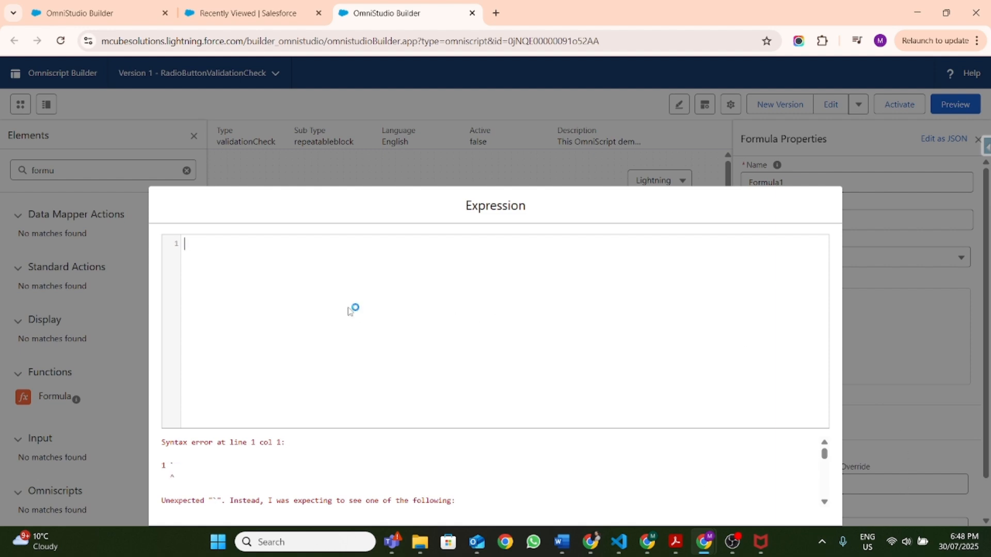
pyautogui.hotkey('ctrl', 'v')
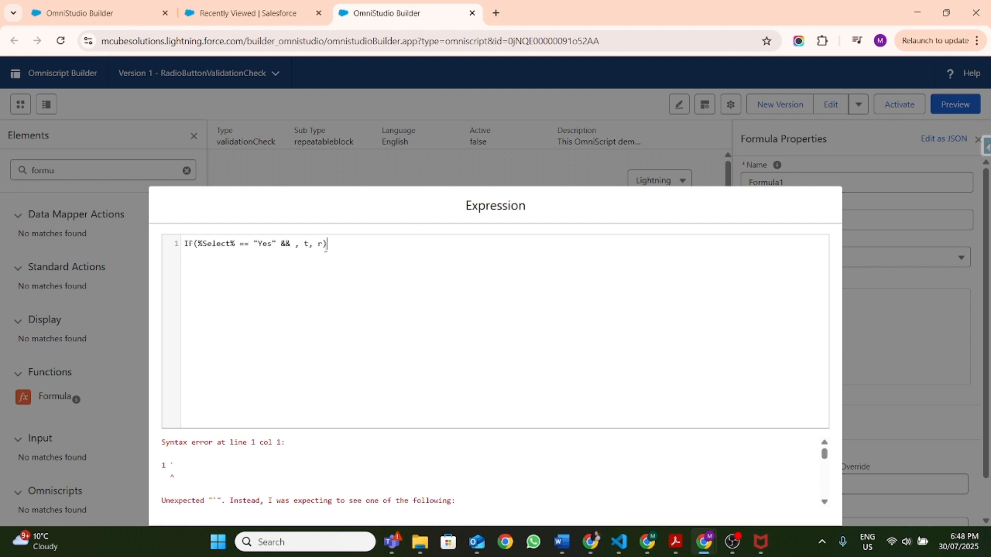
# - After &&, add an opening parenthesis and a condition comparing %Block1|n:LastName with NULL
pyautogui.click(310, 245)
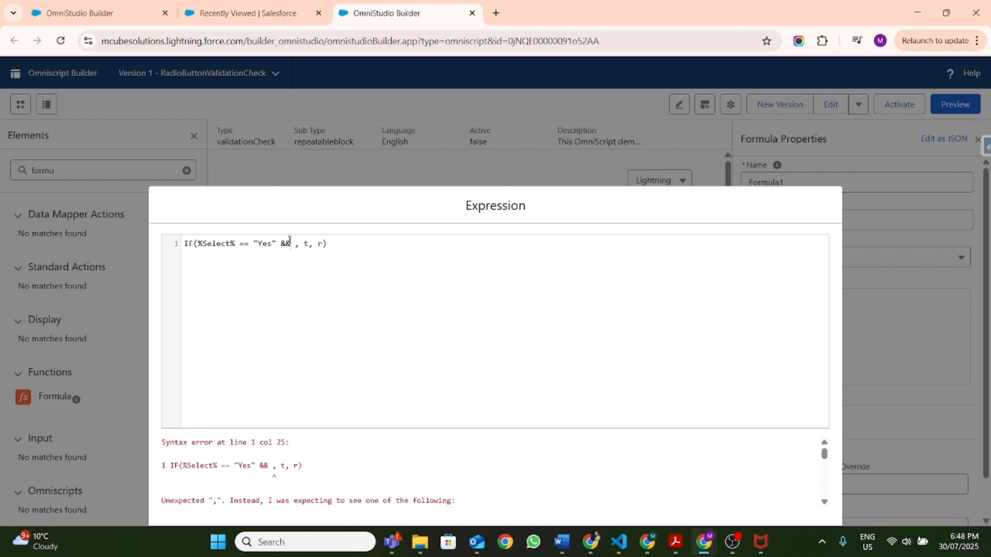
pyautogui.click(289, 243)
pyautogui.write('(%')
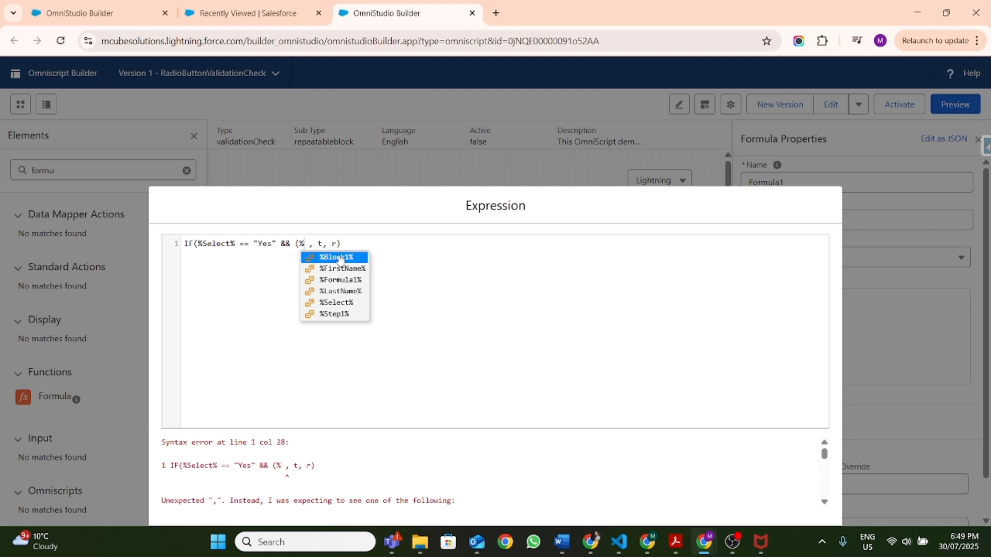
pyautogui.click(339, 258)
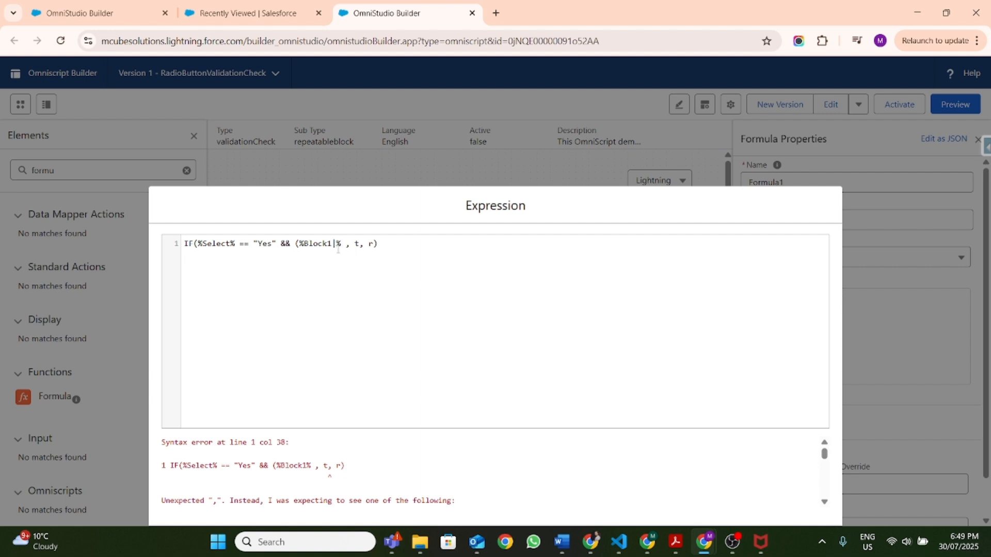
pyautogui.write('n')
pyautogui.write(':')
pyautogui.write('1')
pyautogui.write('as')
pyautogui.write('t')
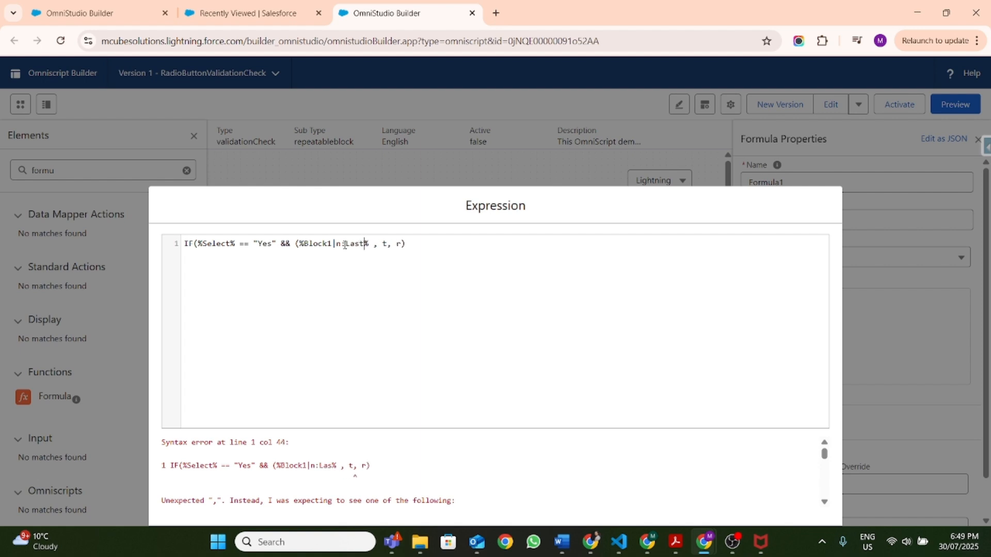
pyautogui.write('Name')
pyautogui.write('==')
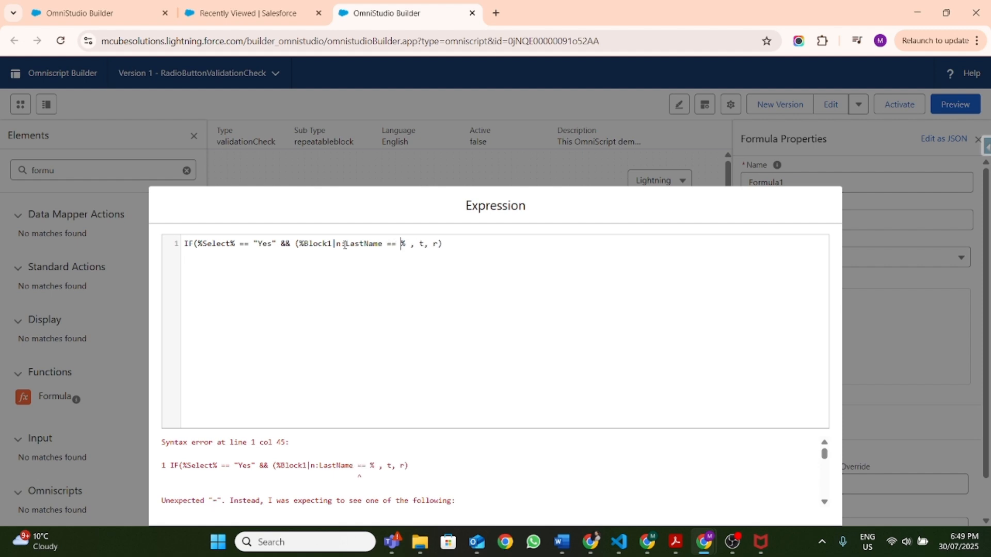
pyautogui.write(' N')
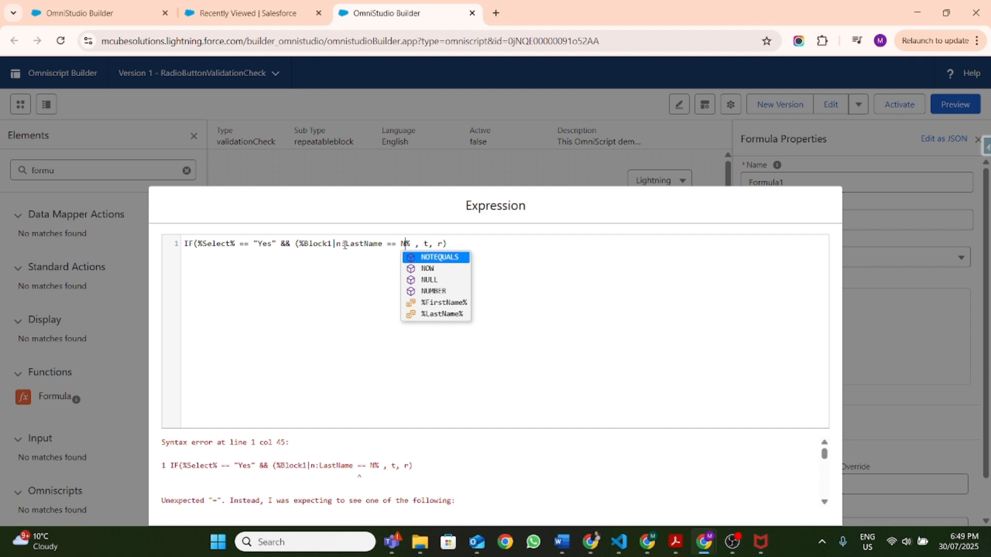
pyautogui.click(433, 280)
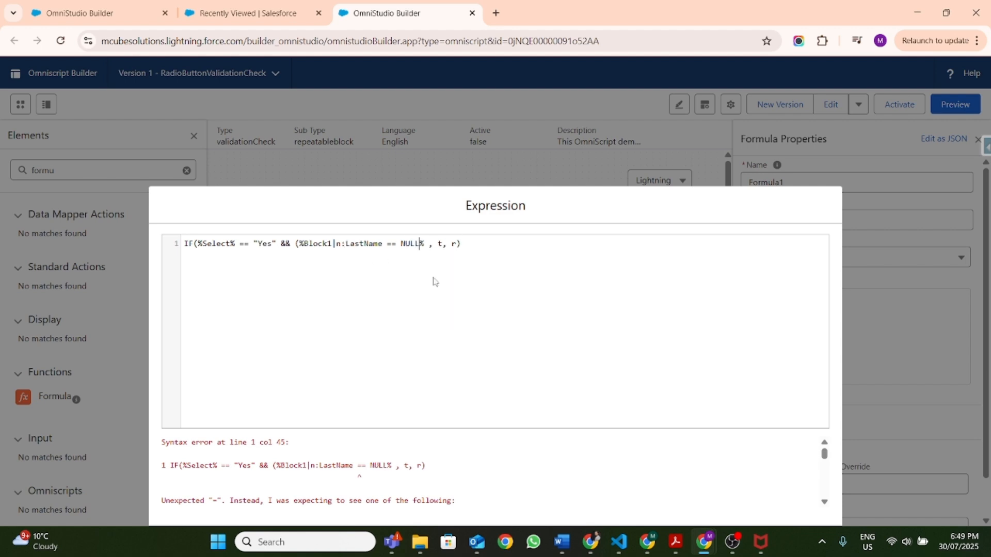
# - Add the || operator after the NULL check and place a copy of the LastName condition behind it
pyautogui.write('\\')
pyautogui.press('BackSpace')
pyautogui.write('||')
pyautogui.moveTo(295, 243); pyautogui.dragTo(417, 243)
pyautogui.hotkey('ctrl', 'c')
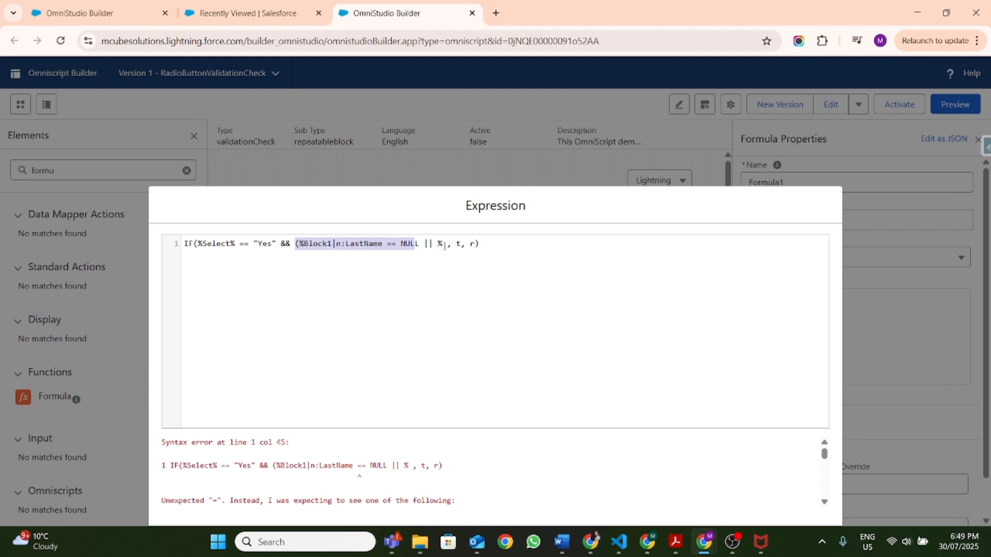
pyautogui.click(436, 240)
pyautogui.hotkey('ctrl', 'v')
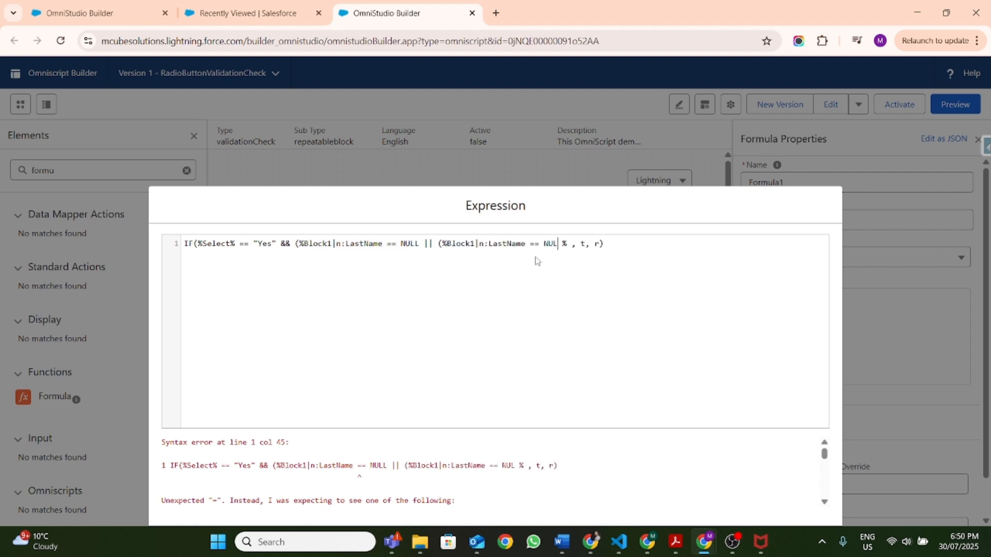
# - Make the second LastName condition compare with an empty string "", close its parenthesis and remove the leftover % sign
pyautogui.write('L')
pyautogui.press('BackSpace')
pyautogui.press('BackSpace')
pyautogui.press('BackSpace')
pyautogui.press('BackSpace')
pyautogui.write('""')
pyautogui.write(')')
pyautogui.moveTo(569, 241); pyautogui.dragTo(558, 242)
pyautogui.press('BackSpace')
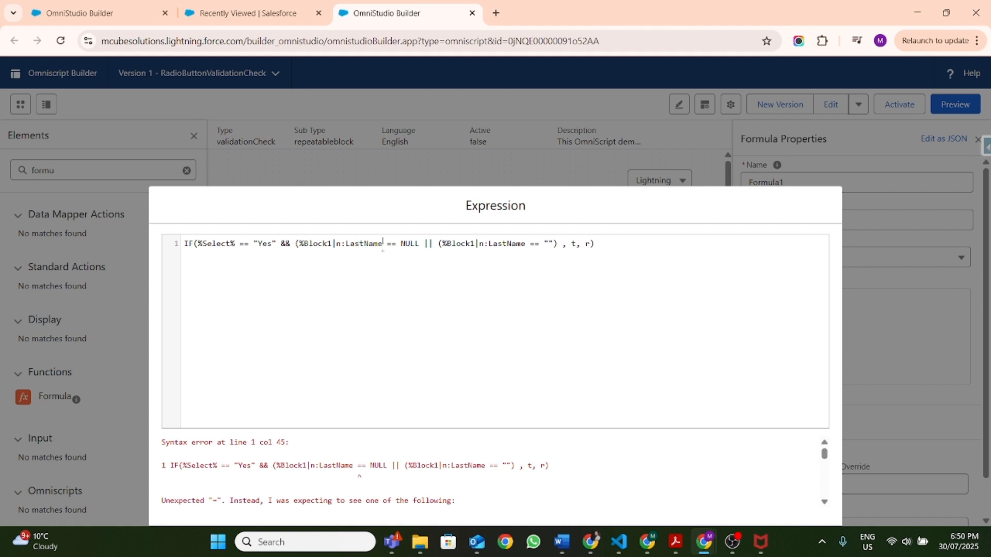
# - Add the closing % sign after LastName in both the NULL and the empty-string comparisons
pyautogui.click(384, 247)
pyautogui.write('%')
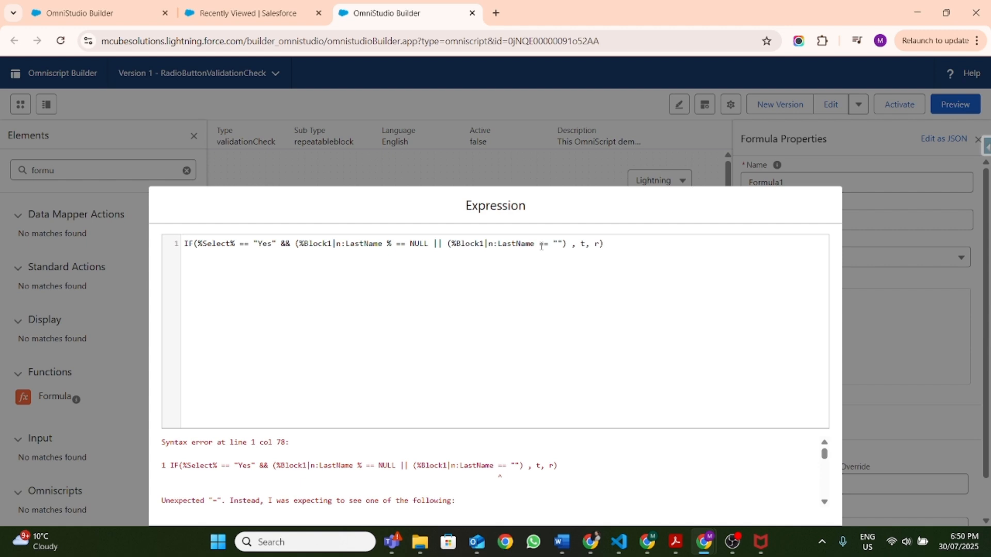
pyautogui.click(542, 246)
pyautogui.write('%')
# - Set the IF function's two return values to true and false
pyautogui.write('rue')
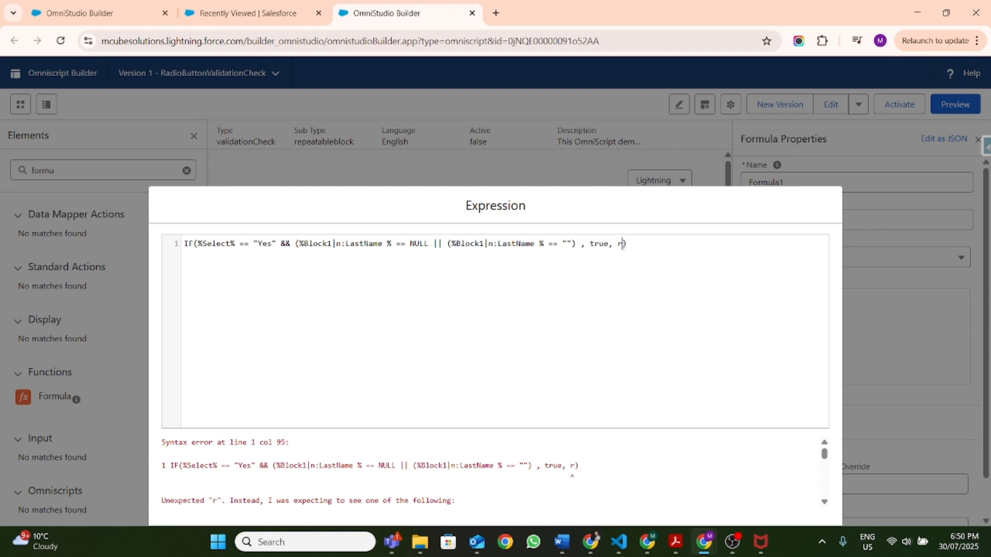
pyautogui.press('BackSpace')
pyautogui.write('false')
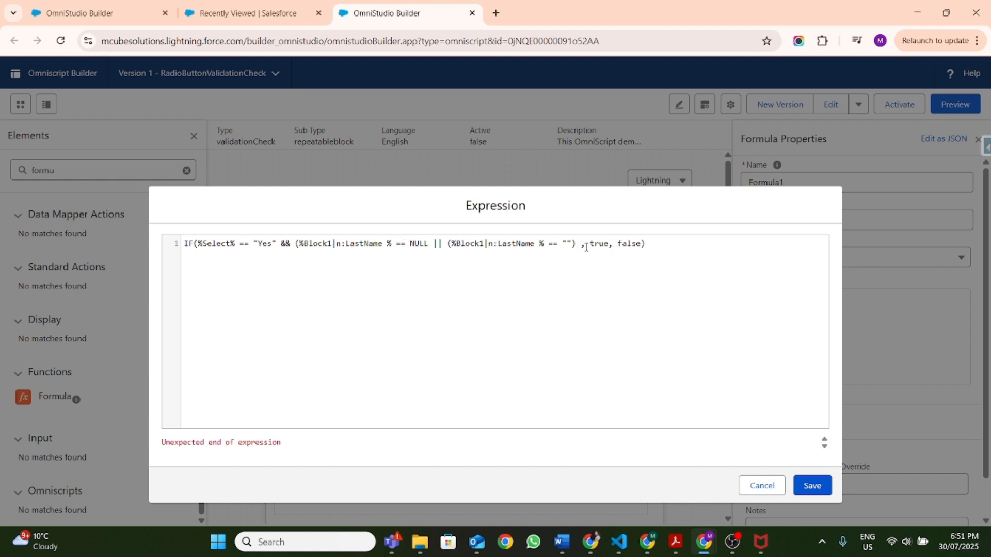
# - Remove the extra opening parenthesis before the second %Block1 and the space before the comma, and save the expression
pyautogui.press('BackSpace')
pyautogui.press('BackSpace')
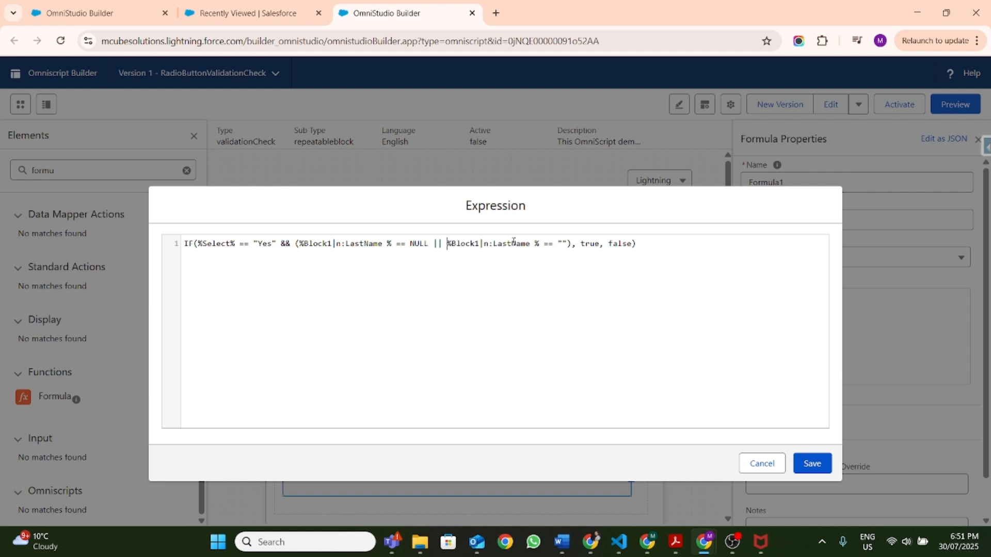
pyautogui.click(484, 287)
pyautogui.click(812, 464)
# - Check the properties of the Custom Validation step and the element name of the Last Name Mandatory radio
pyautogui.scroll(-3, 405, 355)
pyautogui.scroll(3, 405, 355)
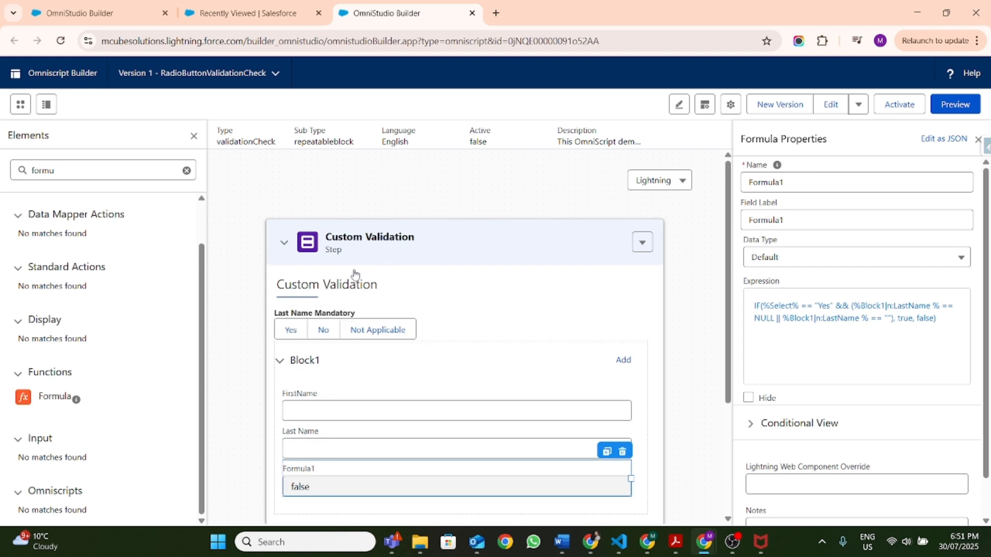
pyautogui.click(451, 246)
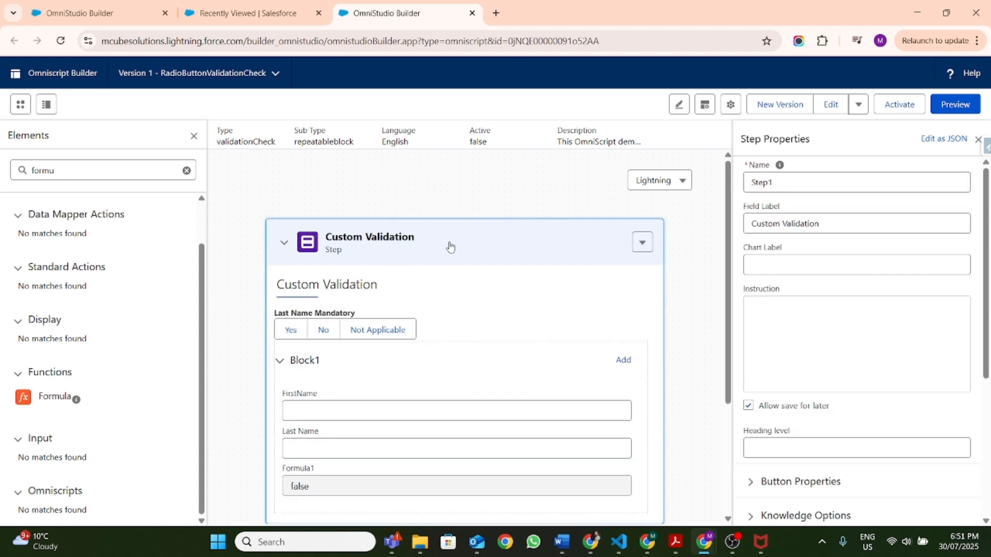
pyautogui.click(384, 316)
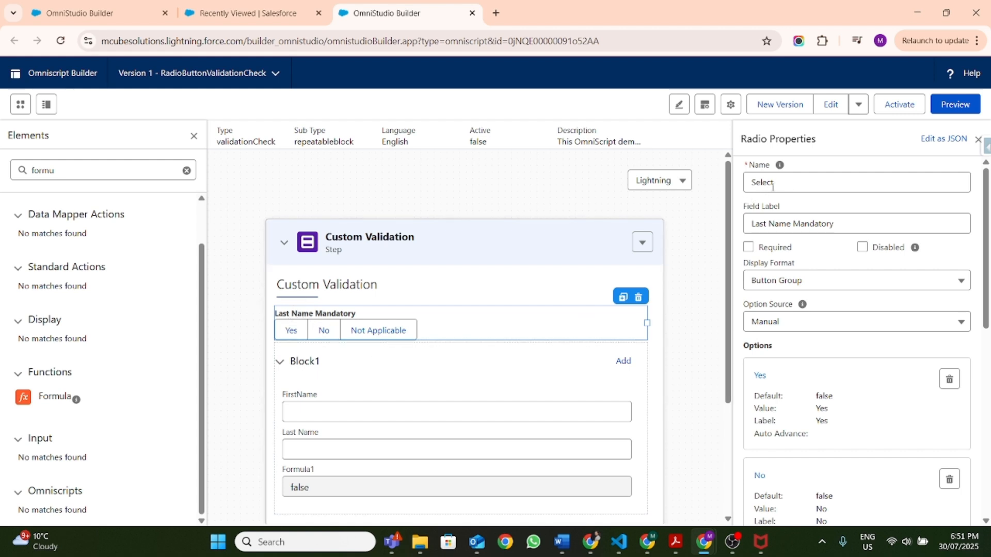
# - Set the field label of Block1 to User
pyautogui.scroll(-3, 463, 332)
pyautogui.click(385, 202)
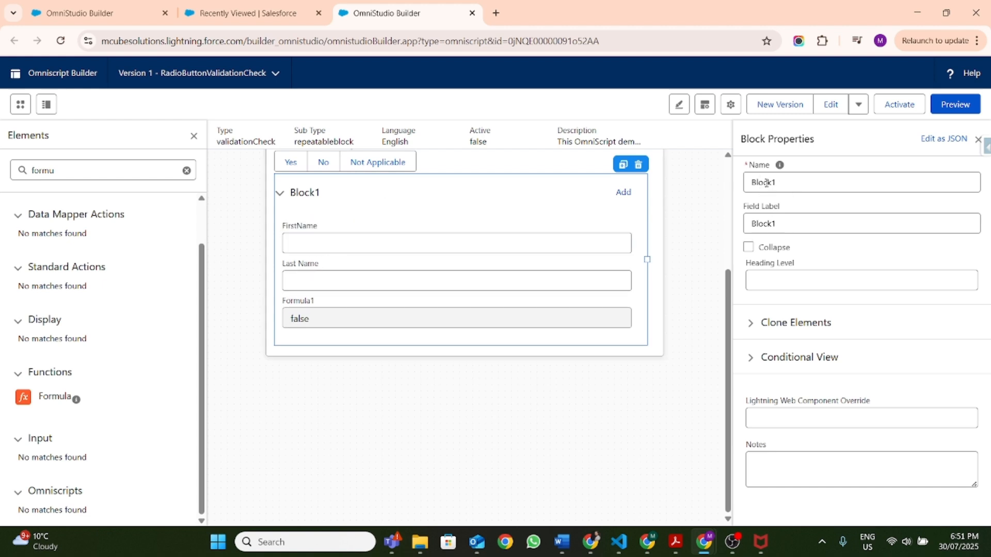
pyautogui.doubleClick(783, 222)
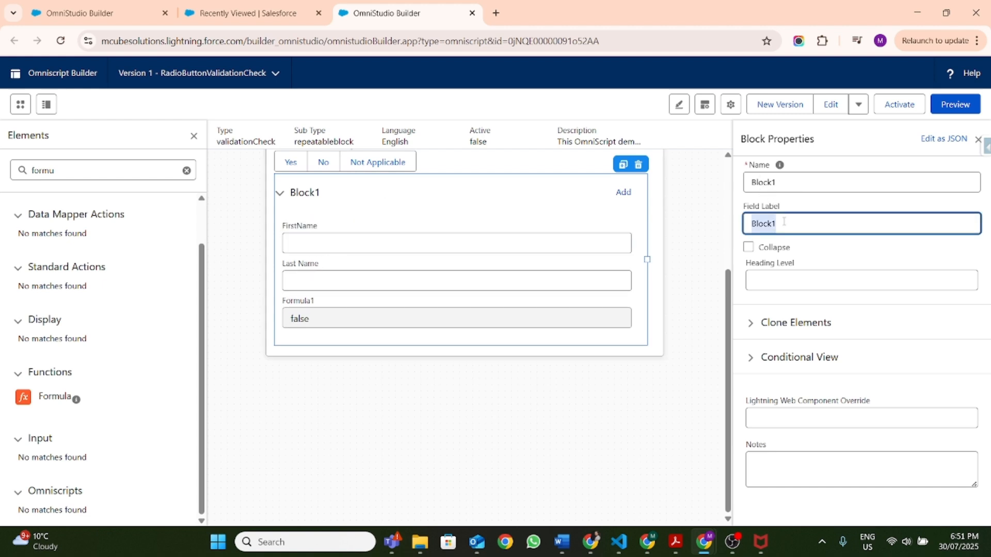
pyautogui.write('User')
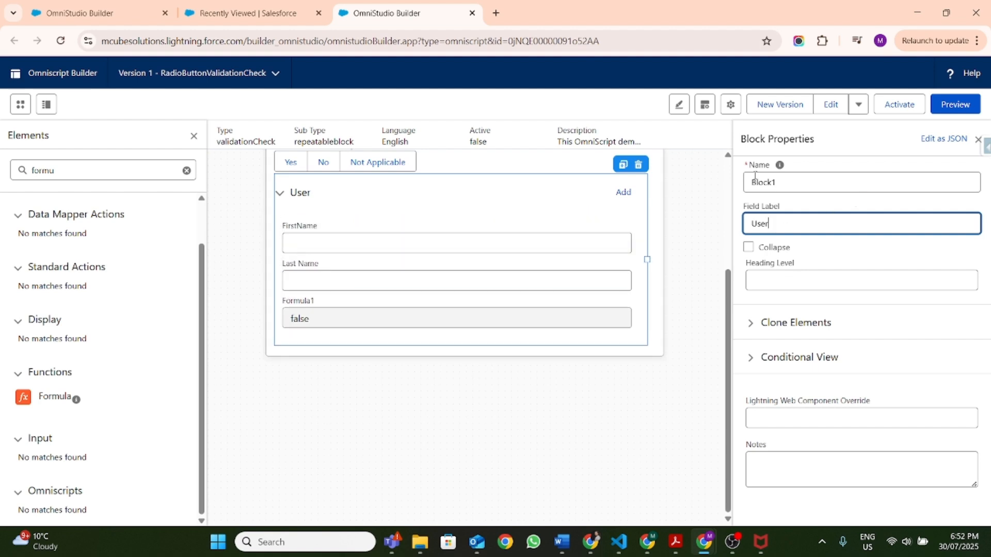
# - Review the %Select% and "Yes" parts of the Formula's expression and close it without changes
pyautogui.click(506, 326)
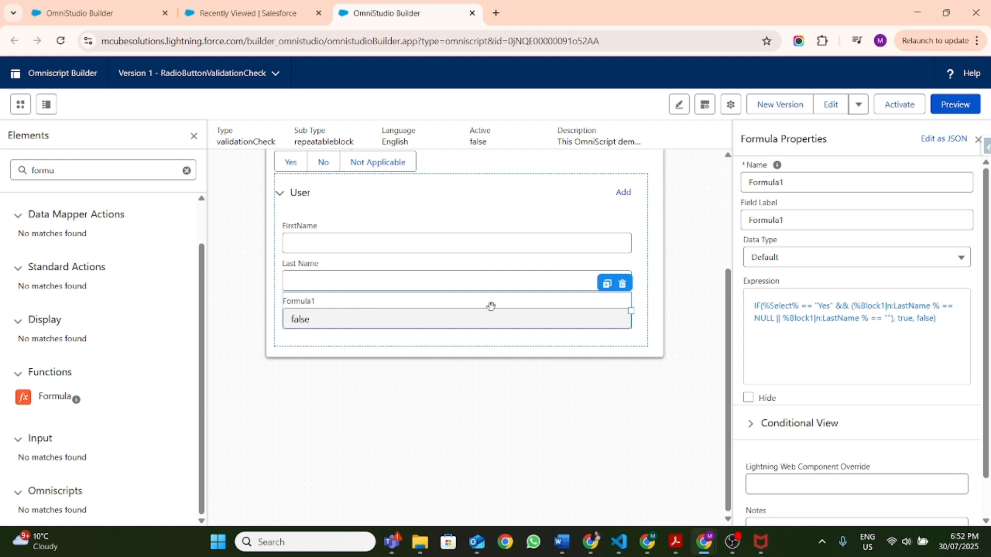
pyautogui.click(845, 341)
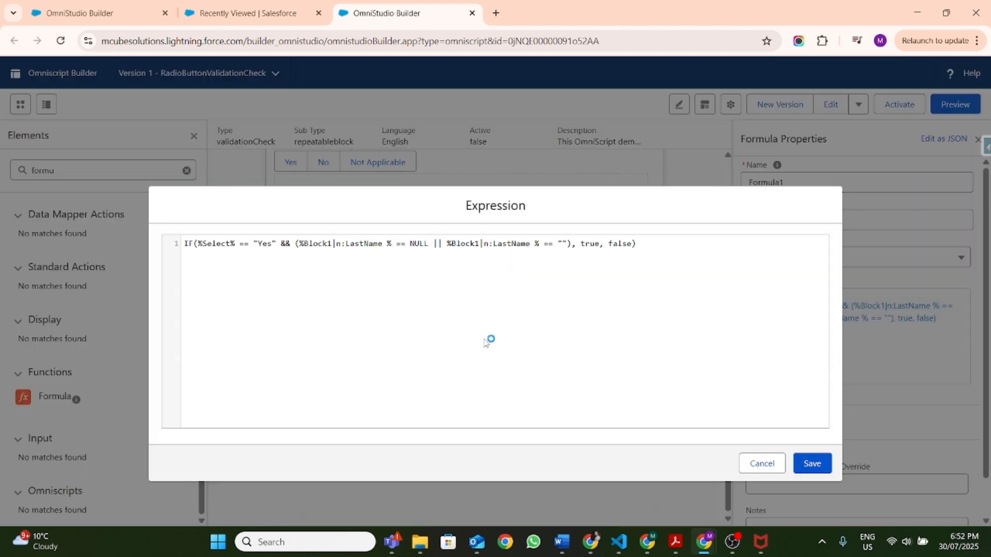
pyautogui.doubleClick(226, 244)
pyautogui.doubleClick(264, 244)
pyautogui.click(762, 464)
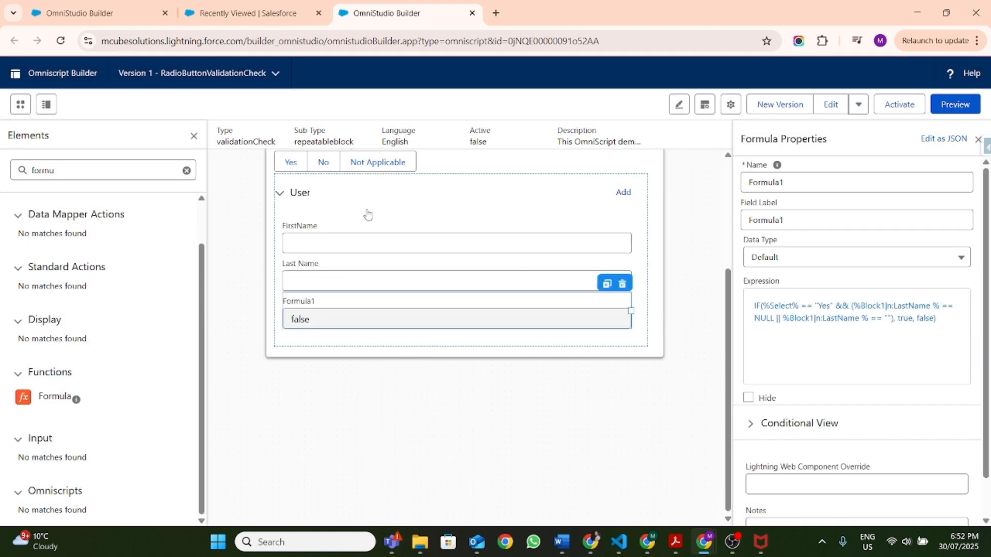
# - Review the properties of the Last Name Mandatory radio and the Formula's expression, closing the expression without changes
pyautogui.scroll(3, 349, 186)
pyautogui.click(335, 293)
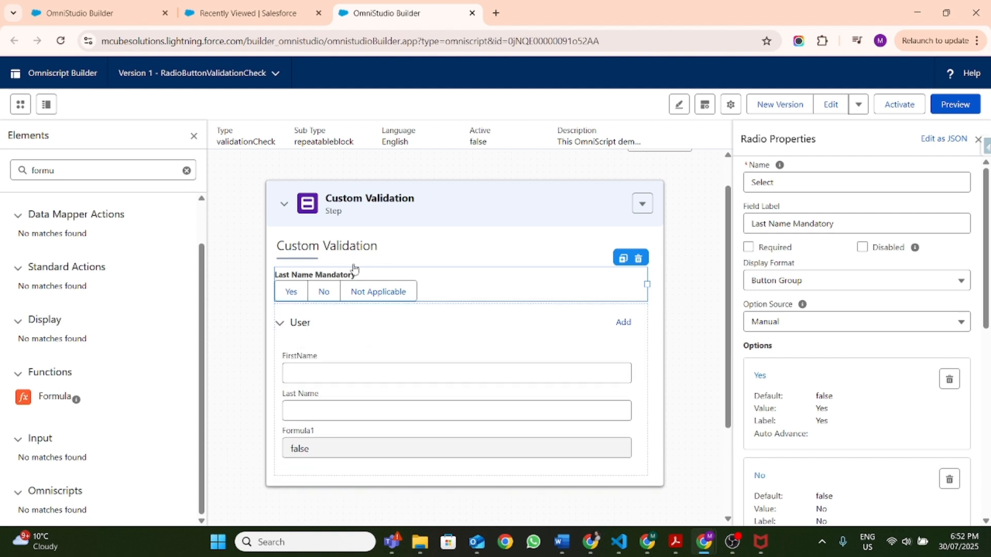
pyautogui.click(411, 447)
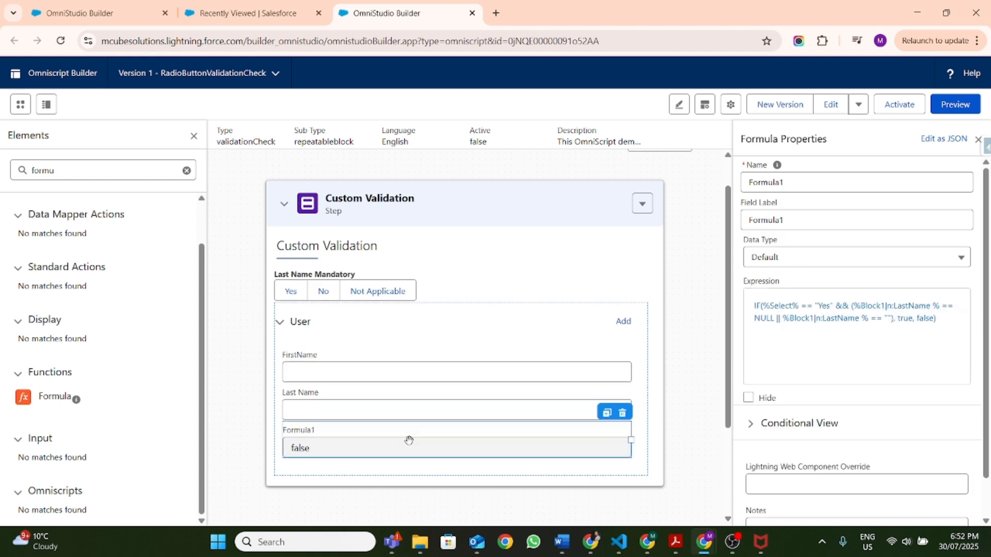
pyautogui.click(741, 356)
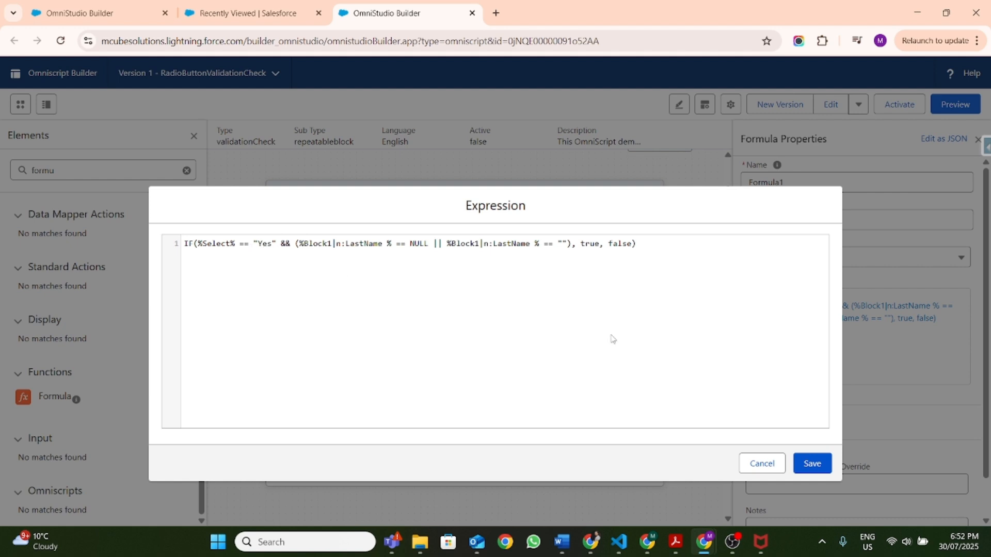
pyautogui.click(762, 463)
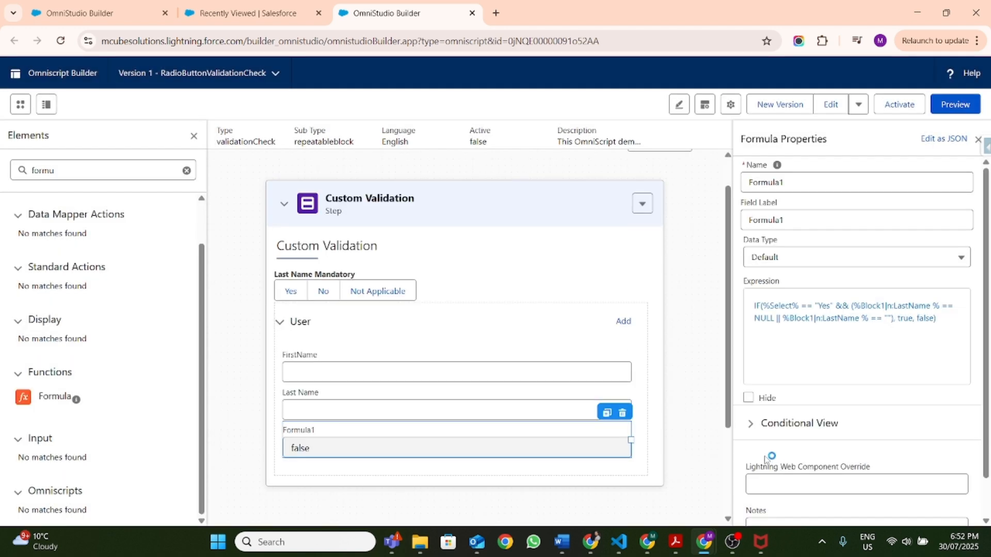
pyautogui.click(283, 289)
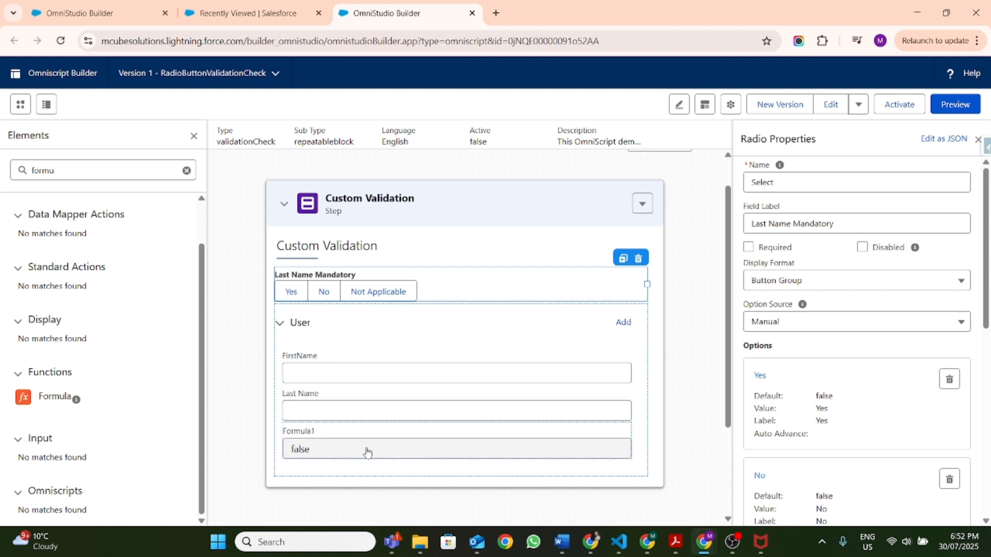
pyautogui.scroll(-3, 367, 449)
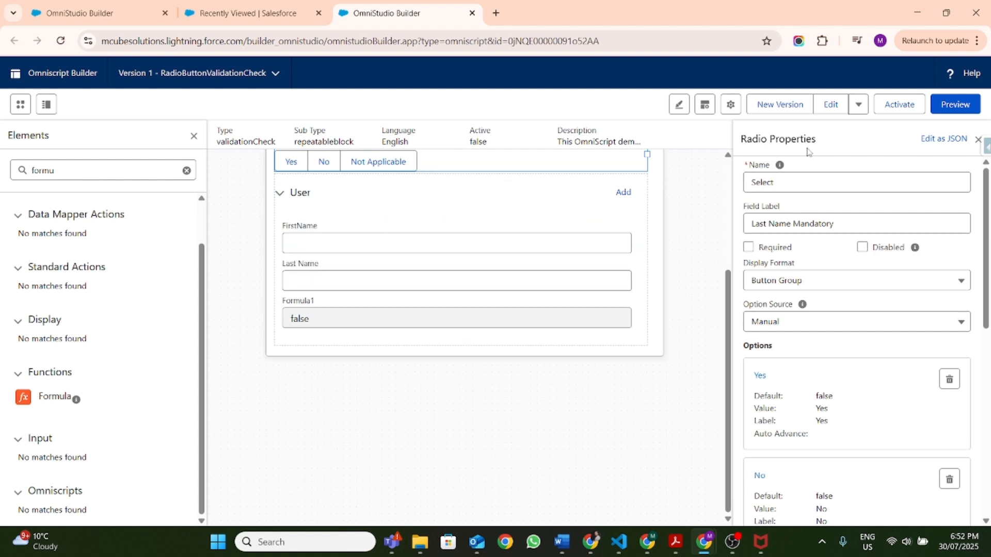
# - Preview the OmniScript, choose Yes for Last Name Mandatory, and add two more User blocks
pyautogui.click(946, 112)
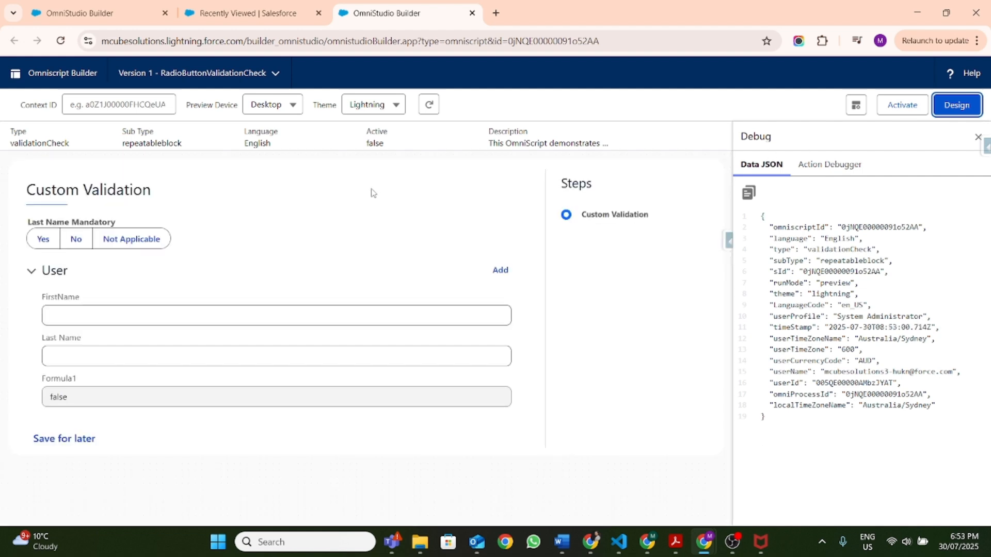
pyautogui.click(43, 239)
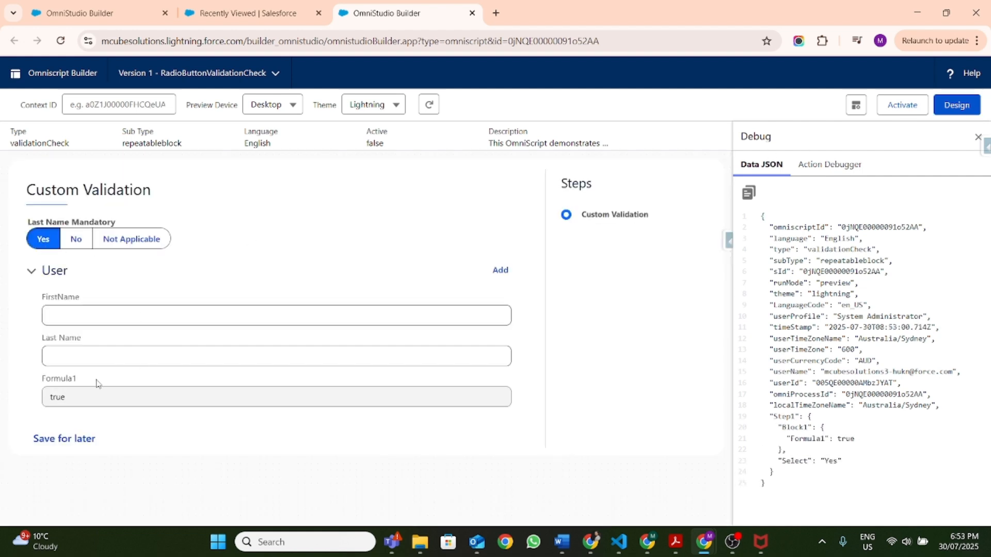
pyautogui.click(500, 270)
pyautogui.scroll(-2, 340, 289)
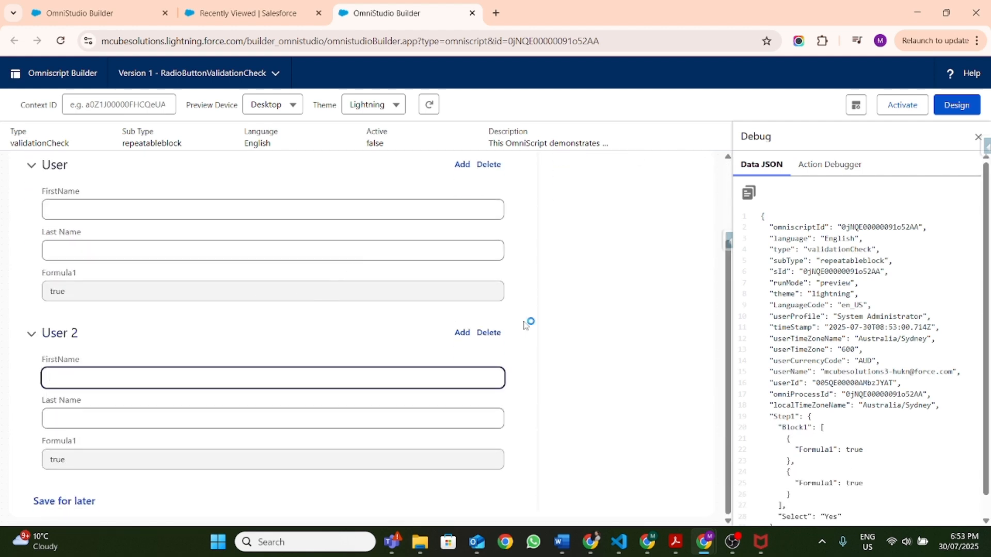
pyautogui.click(459, 334)
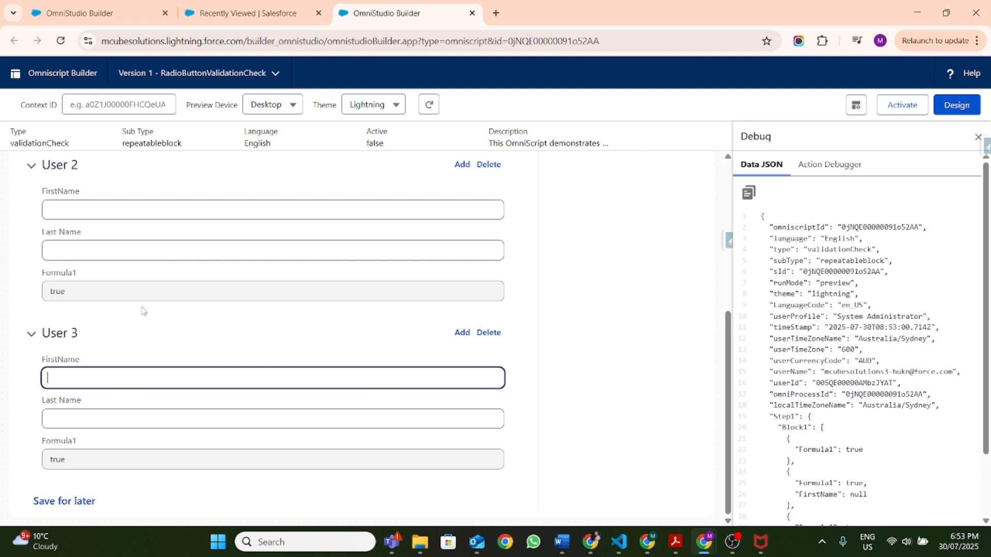
pyautogui.scroll(4, 233, 324)
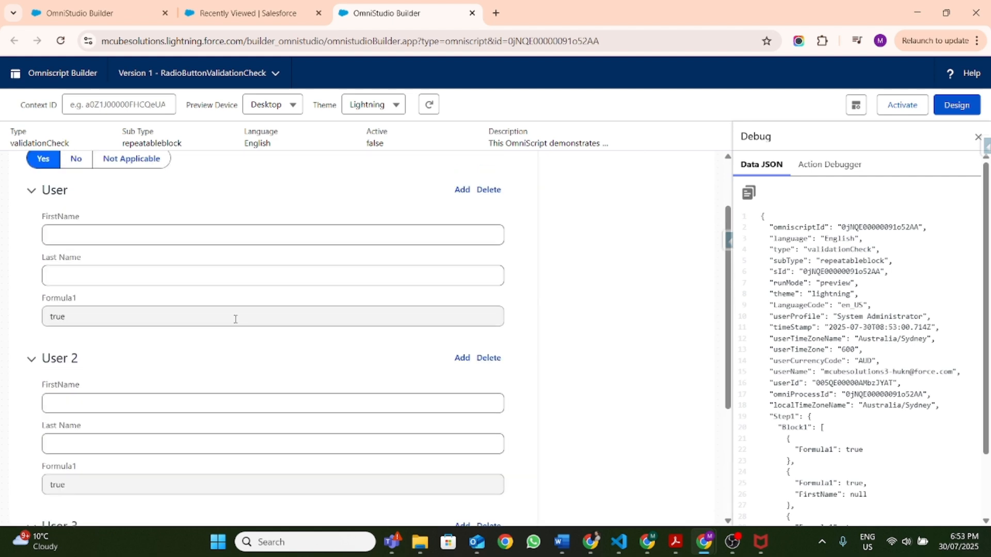
# - Enter "test" as the last name in the first User block and check the Formula1 values across the blocks
pyautogui.click(207, 276)
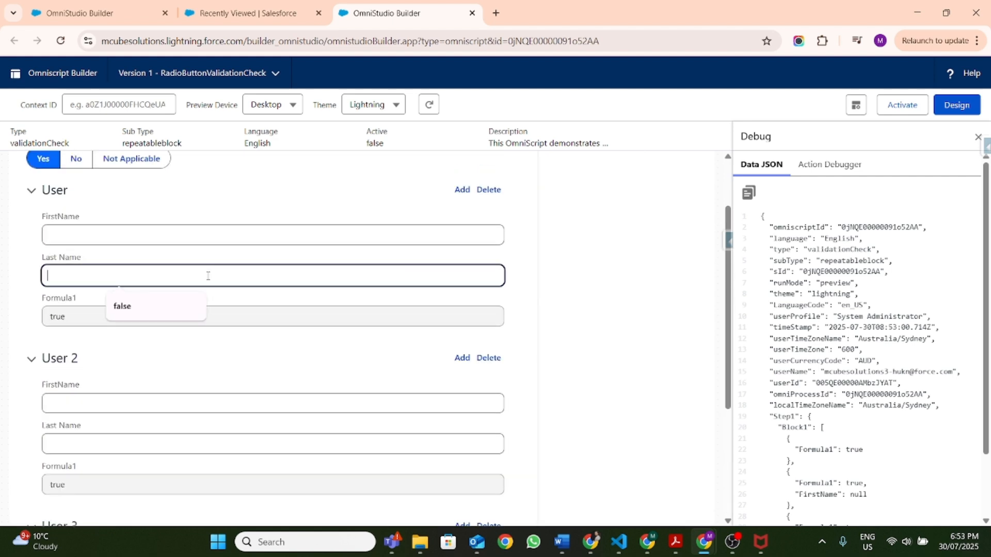
pyautogui.write('test')
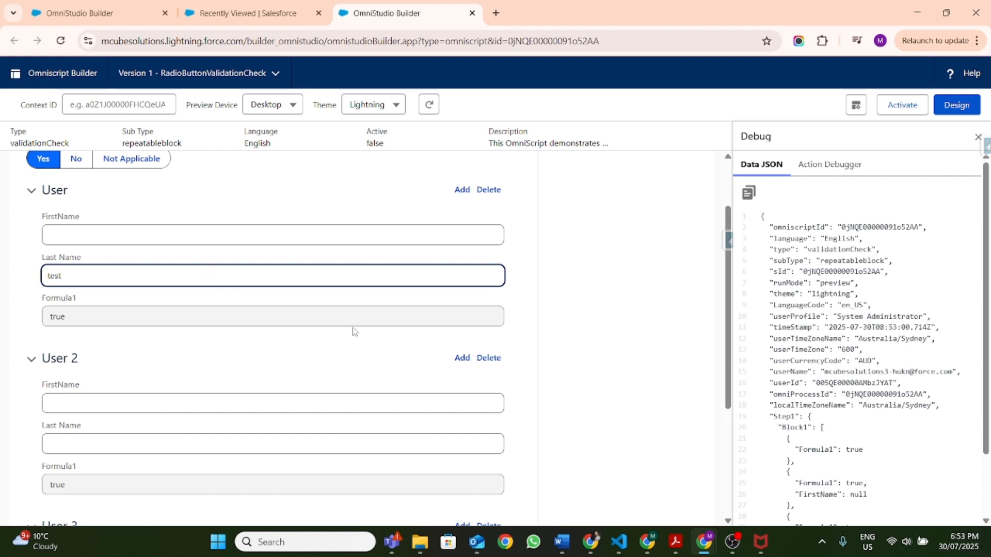
pyautogui.click(310, 362)
pyautogui.scroll(-2, 216, 295)
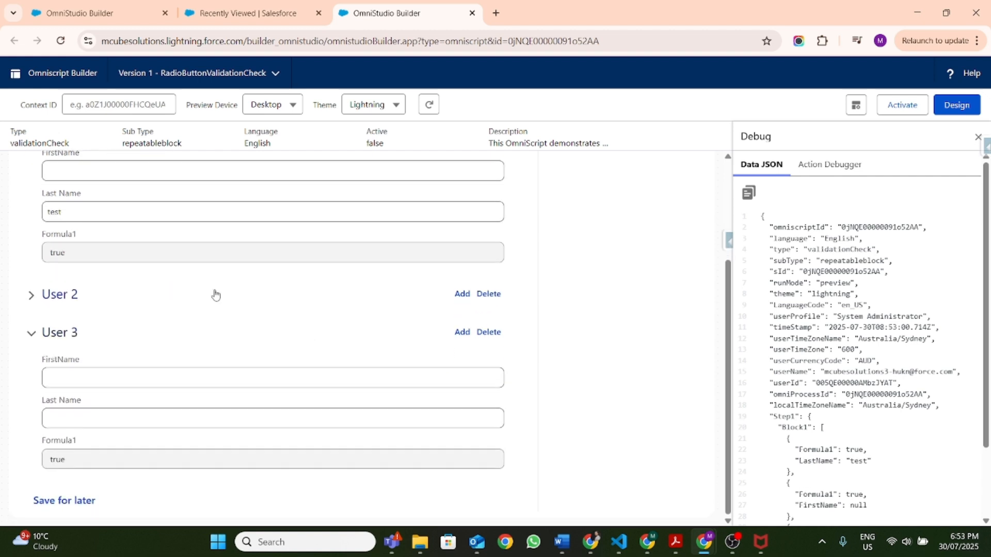
pyautogui.scroll(4, 154, 294)
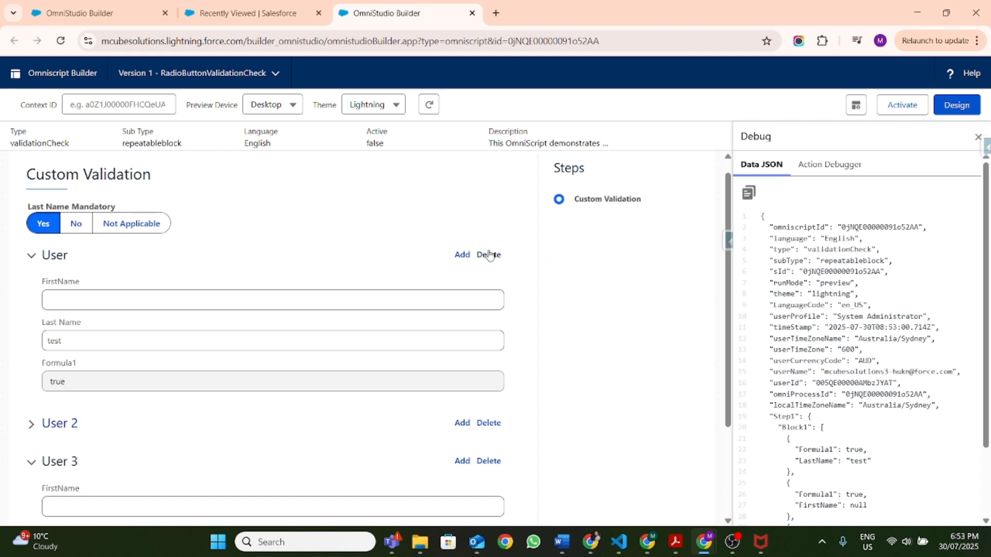
pyautogui.scroll(-1, 470, 257)
pyautogui.scroll(-2, 469, 257)
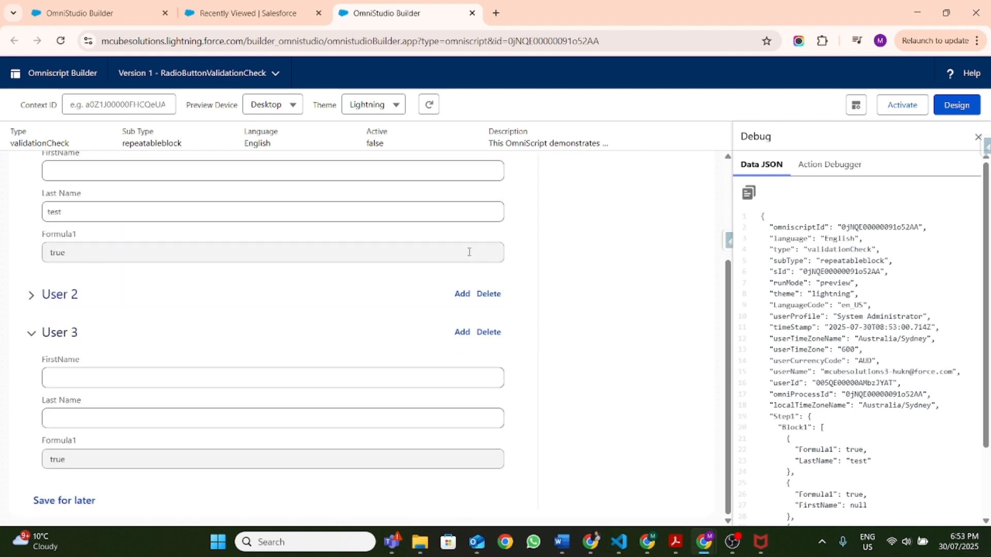
# - Enter "test" as the last name in the User 3 and User 2 blocks
pyautogui.click(107, 417)
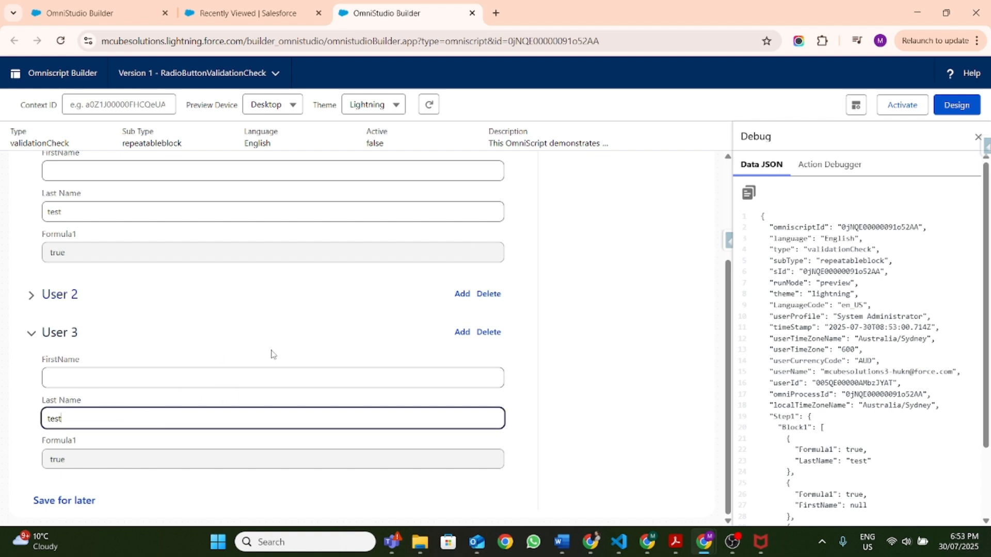
pyautogui.click(196, 461)
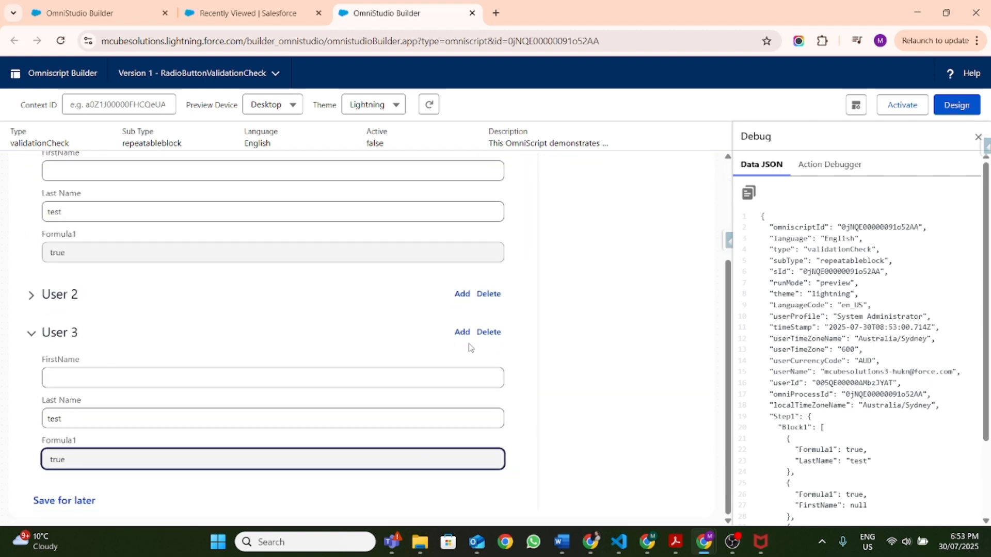
pyautogui.click(603, 376)
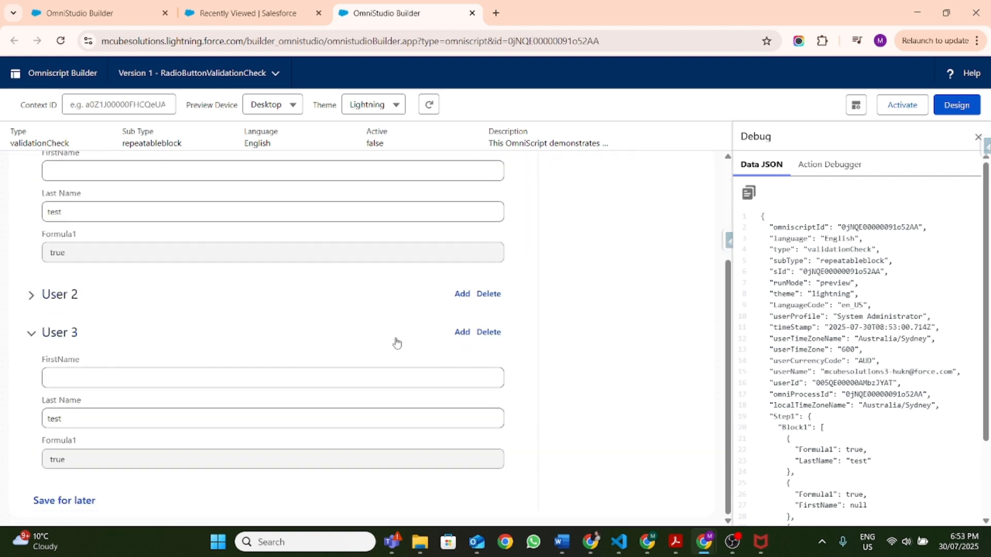
pyautogui.click(70, 291)
pyautogui.click(113, 372)
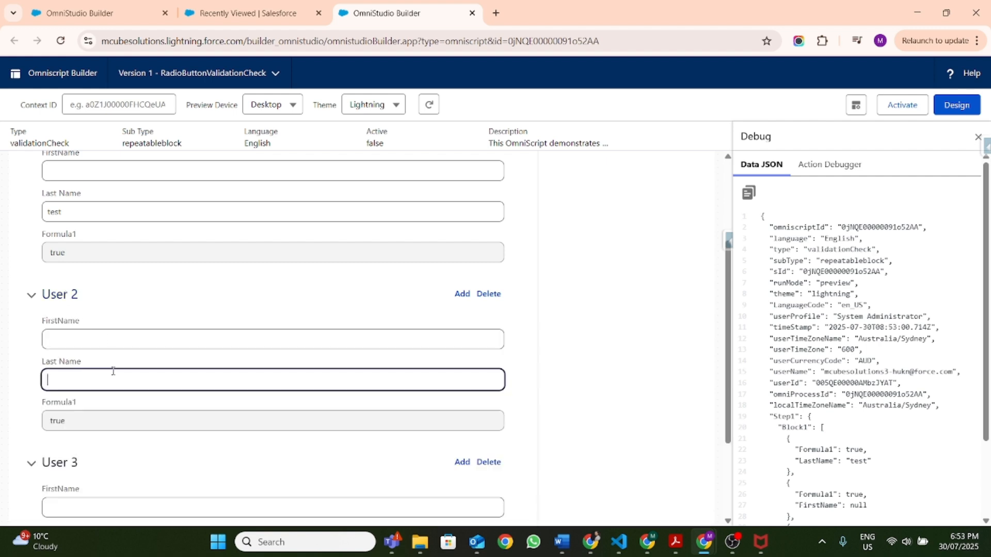
pyautogui.click(405, 405)
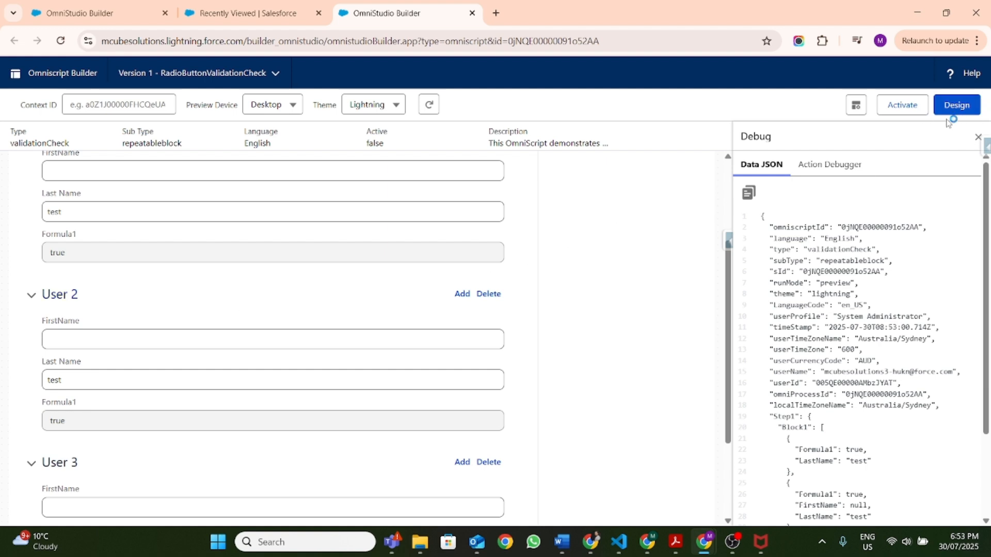
# - Return to the design view and review the LastName references in the Formula's expression, closing it without changes
pyautogui.click(957, 105)
pyautogui.click(381, 237)
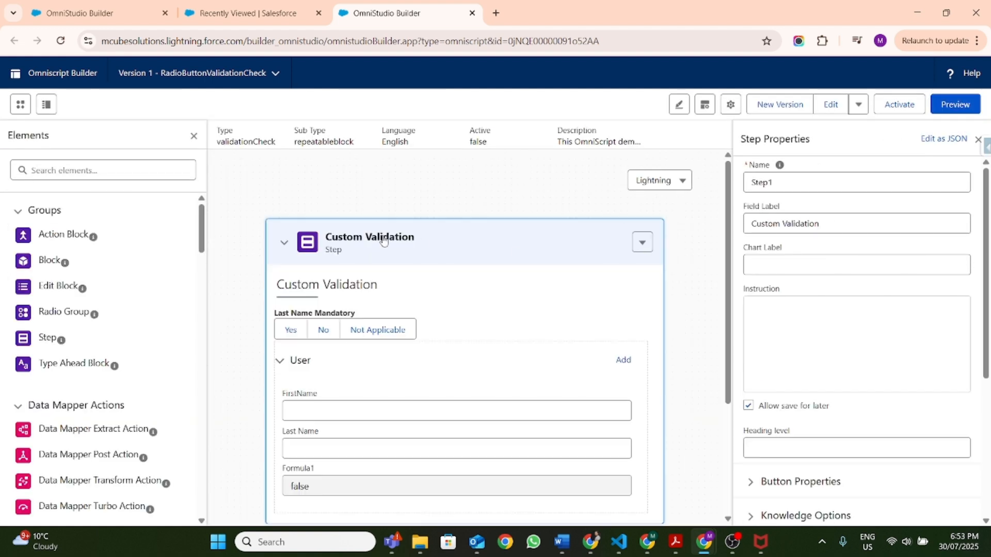
pyautogui.scroll(-3, 483, 326)
pyautogui.click(447, 323)
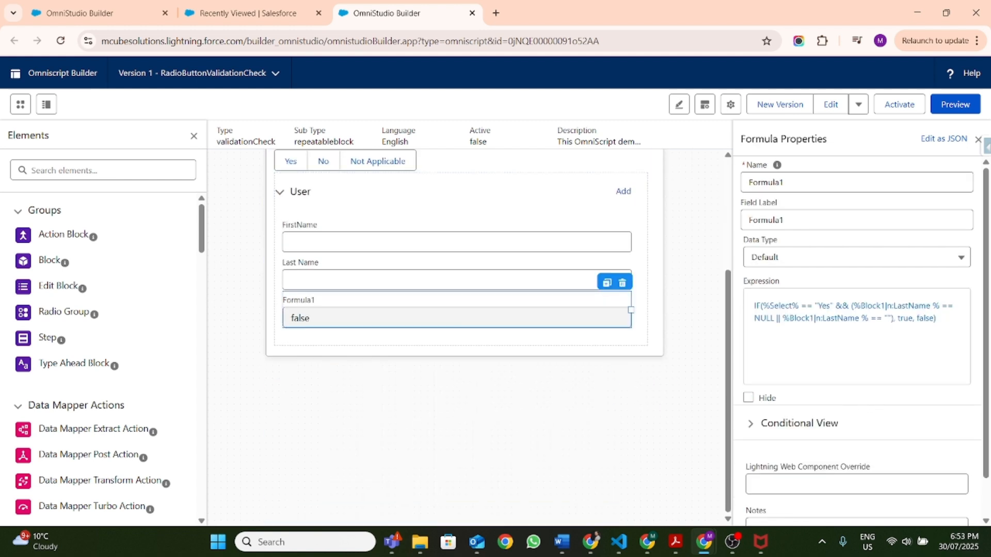
pyautogui.moveTo(879, 340)
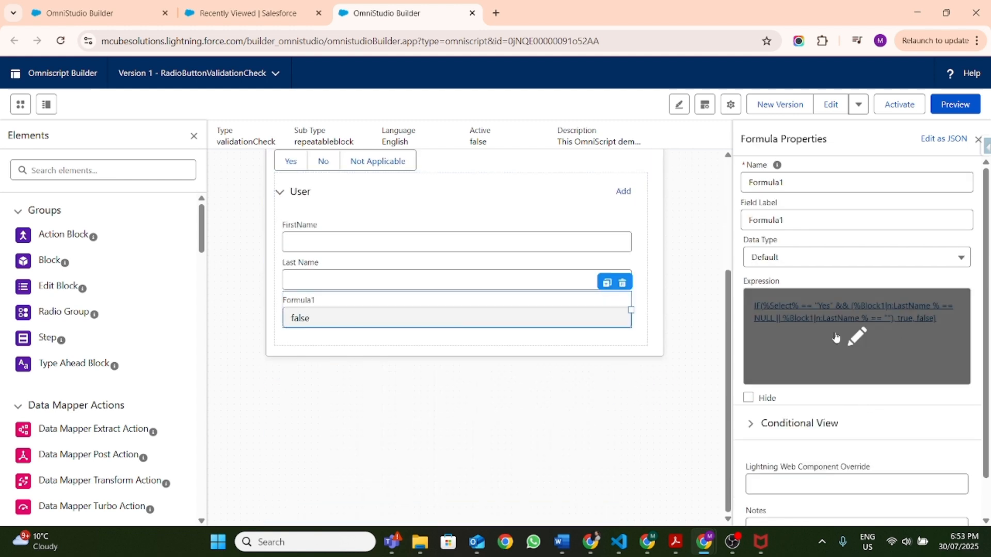
pyautogui.click(872, 338)
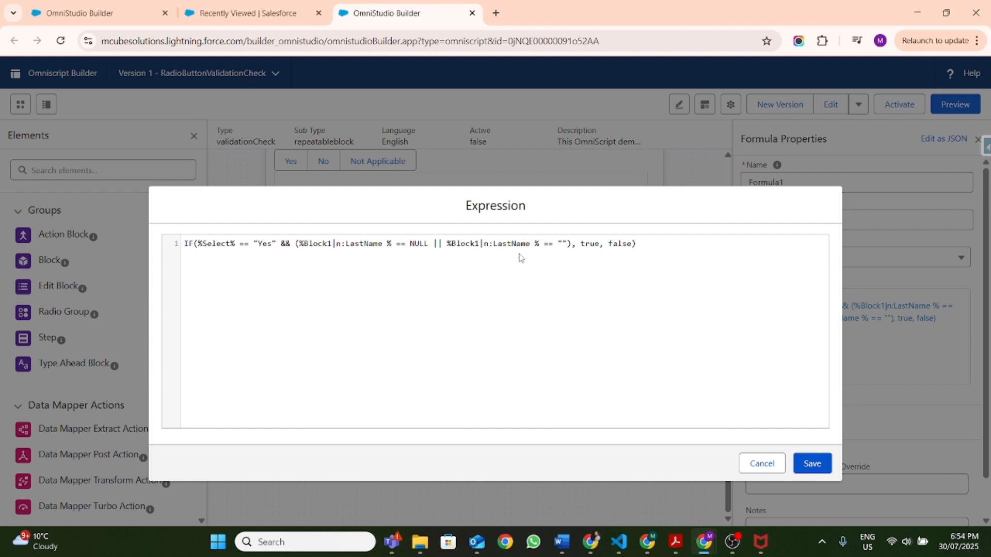
pyautogui.click(760, 464)
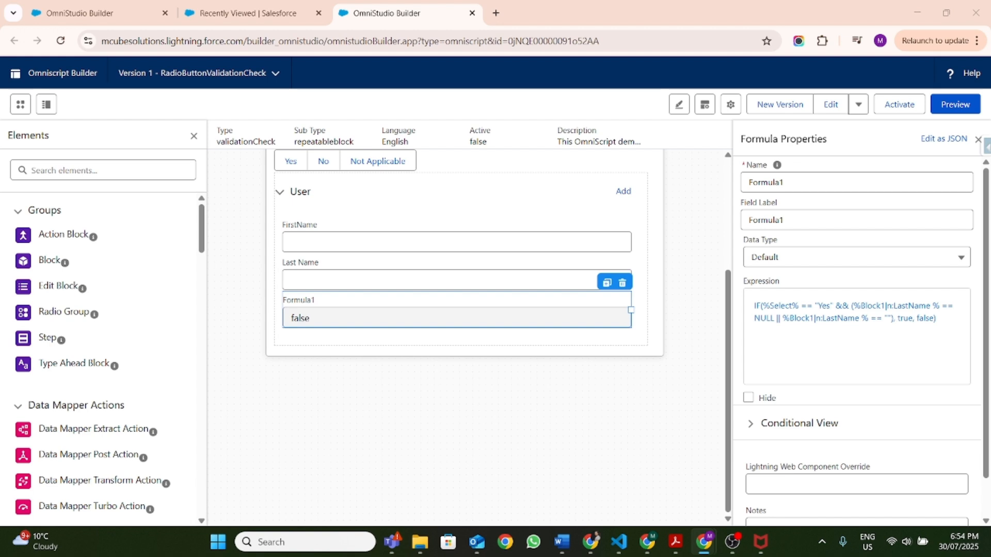
# - Replace the Formula's expression with IF(%Select% == "Yes" && (%Block1|n:LastName% == NULL ||%Block1|n:LastName% == "") , true, false) and save it
pyautogui.click(880, 355)
pyautogui.hotkey('ctrl', 'a')
pyautogui.click(720, 307)
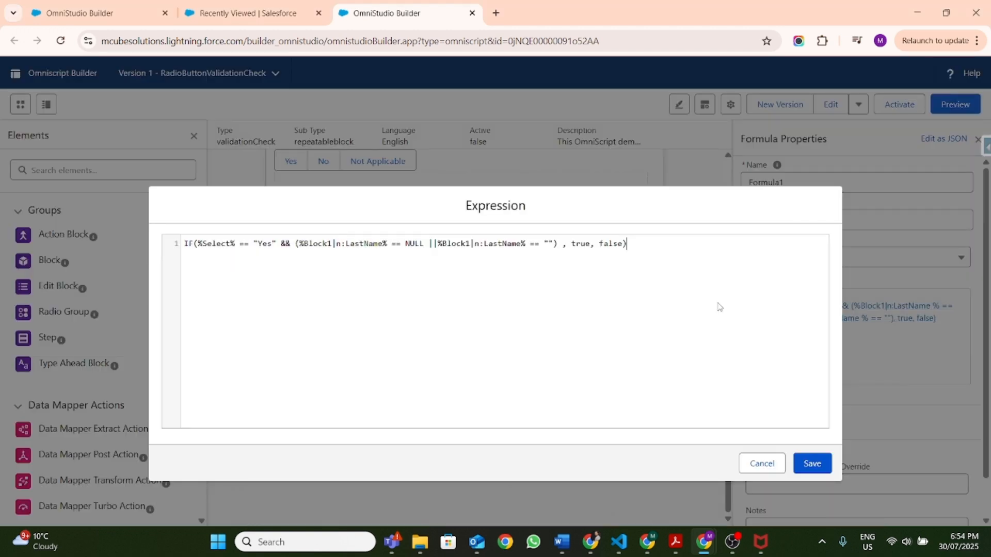
pyautogui.click(816, 462)
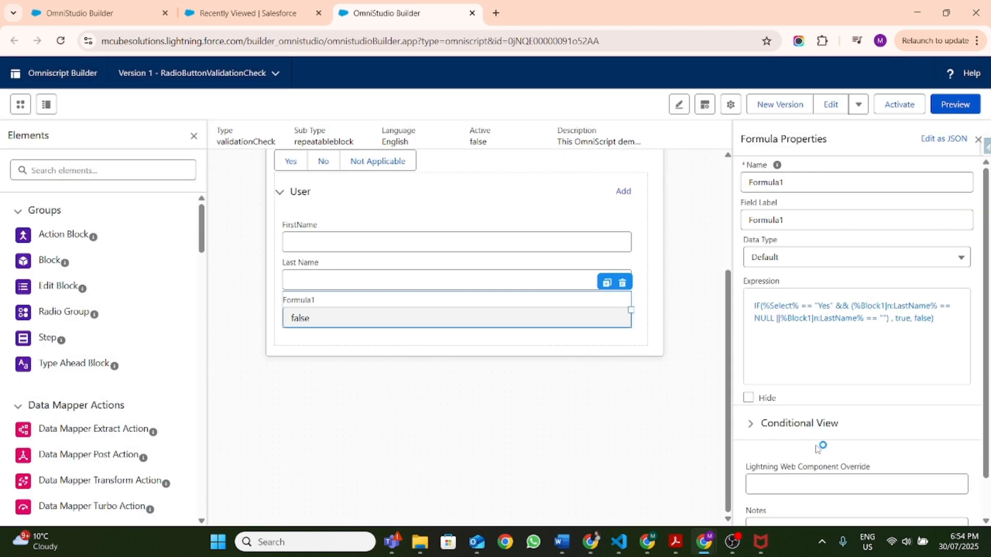
# - Preview the OmniScript and test the formula by switching Last Name Mandatory between Yes and No, ending on No
pyautogui.click(956, 106)
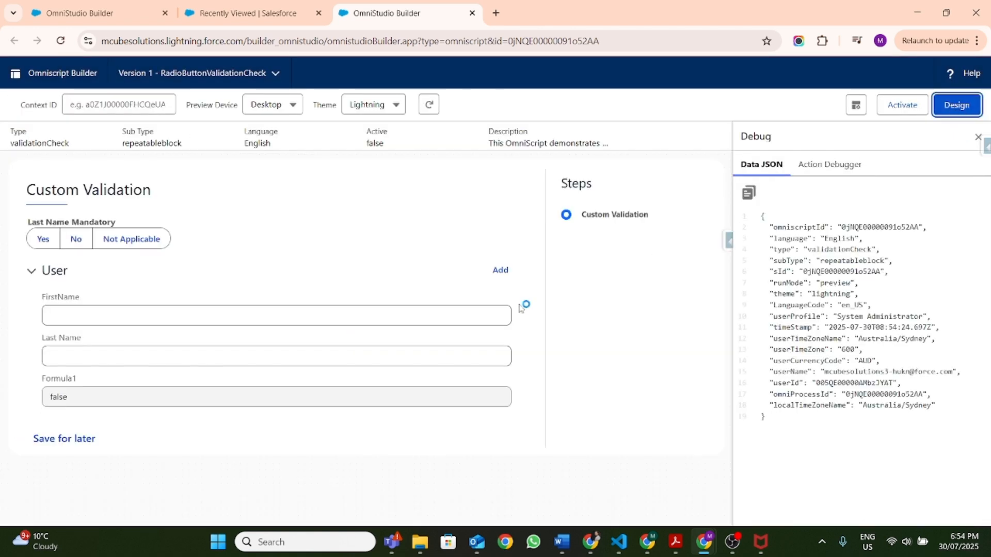
pyautogui.click(49, 247)
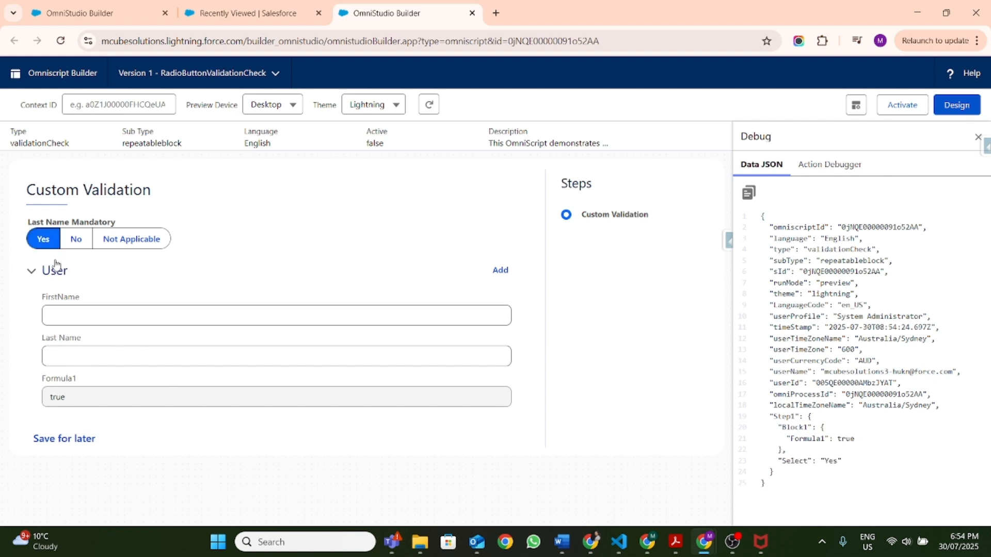
pyautogui.click(69, 244)
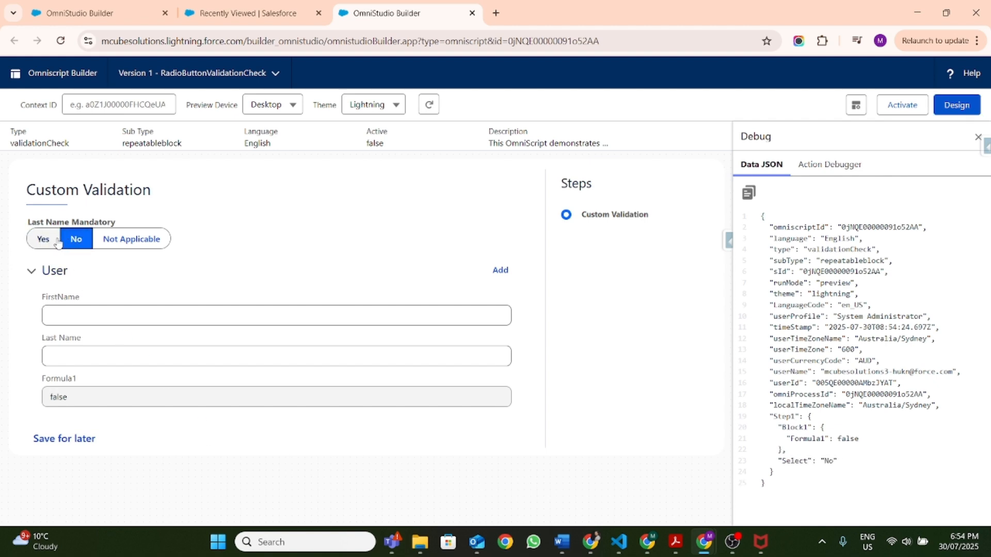
pyautogui.click(43, 240)
pyautogui.click(72, 241)
pyautogui.click(46, 240)
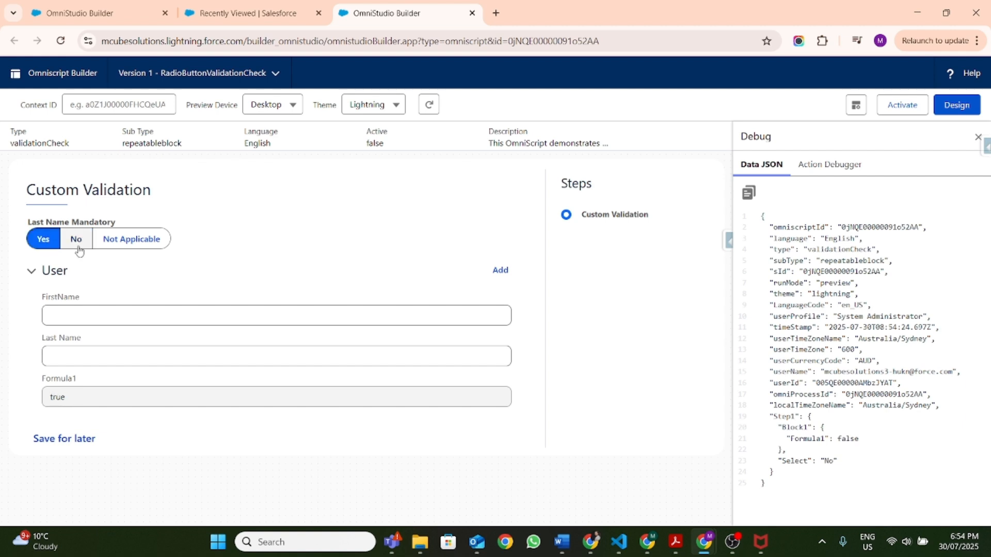
pyautogui.click(74, 240)
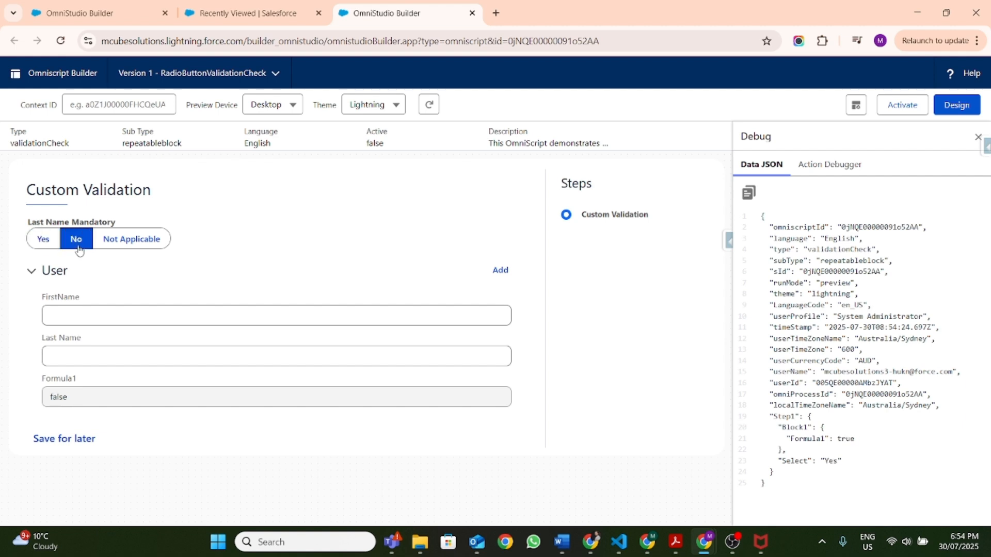
# - Add a second User block, set Last Name Mandatory to Yes, and check Formula1 in both blocks
pyautogui.click(493, 268)
pyautogui.scroll(2, 55, 267)
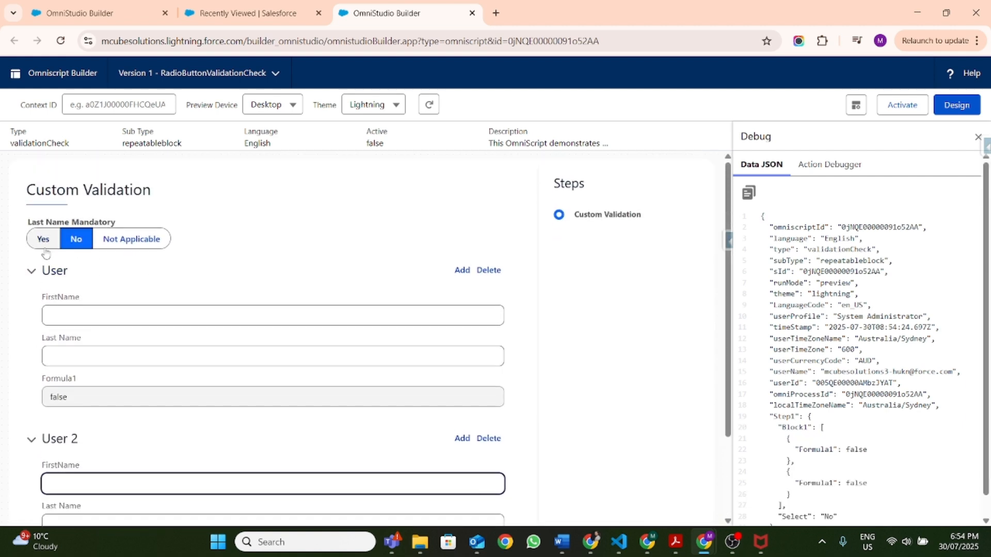
pyautogui.click(44, 238)
pyautogui.scroll(-2, 113, 263)
pyautogui.scroll(2, 110, 268)
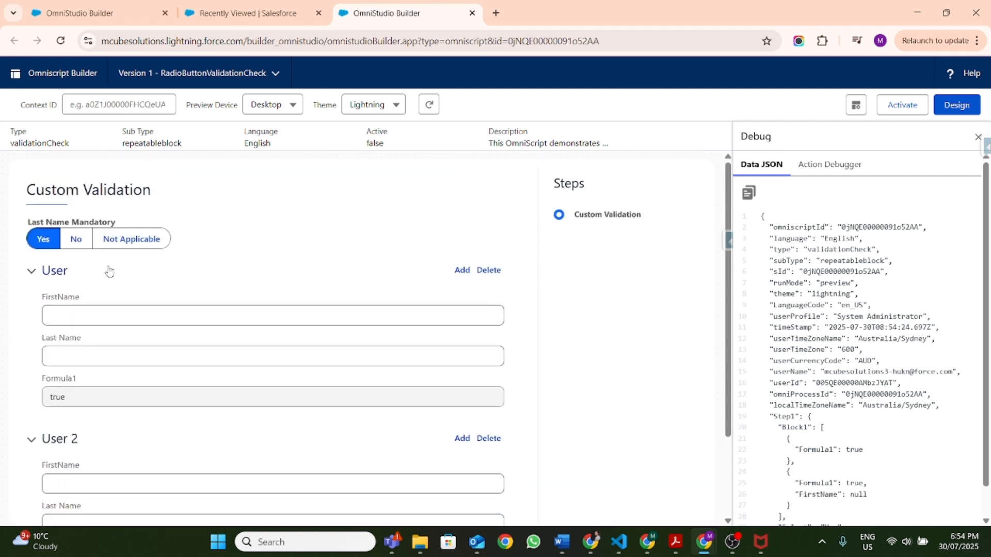
# - Test Formula1 in both User blocks by switching Last Name Mandatory to No, Not Applicable, No and back to Yes
pyautogui.click(76, 241)
pyautogui.click(129, 239)
pyautogui.click(76, 241)
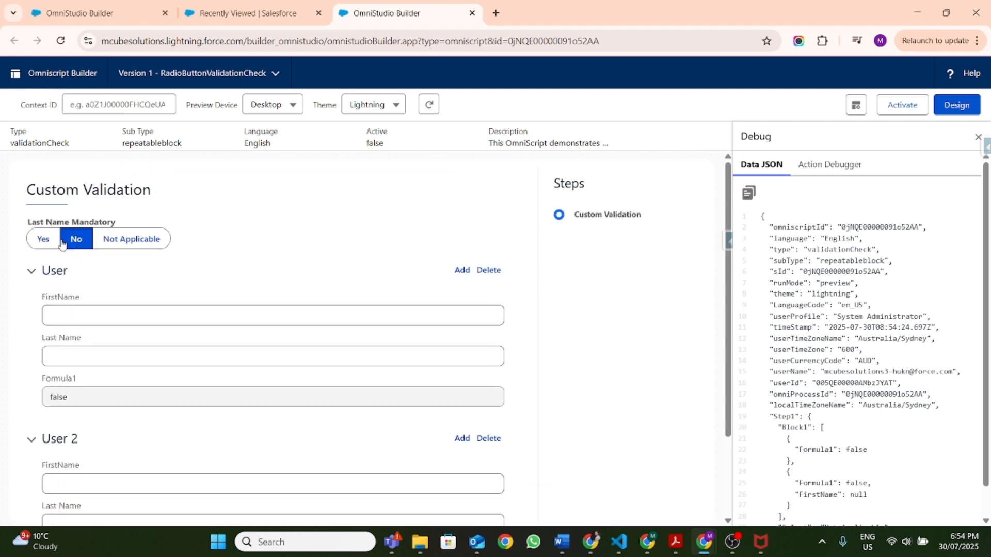
pyautogui.click(44, 239)
pyautogui.scroll(-2, 114, 271)
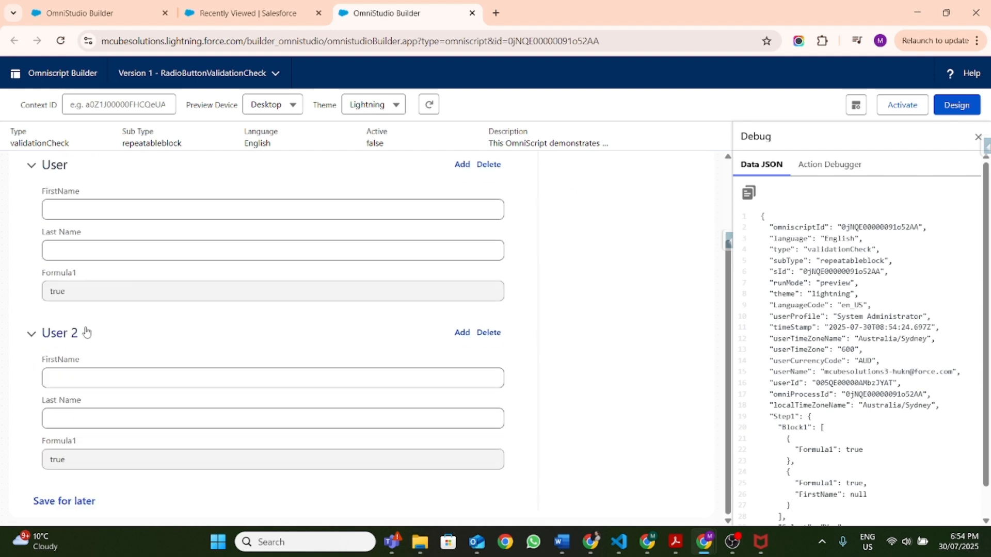
# - Set the first User block's Last Name to false and re-expand the User 2 block to compare both Formula1 values
pyautogui.click(139, 251)
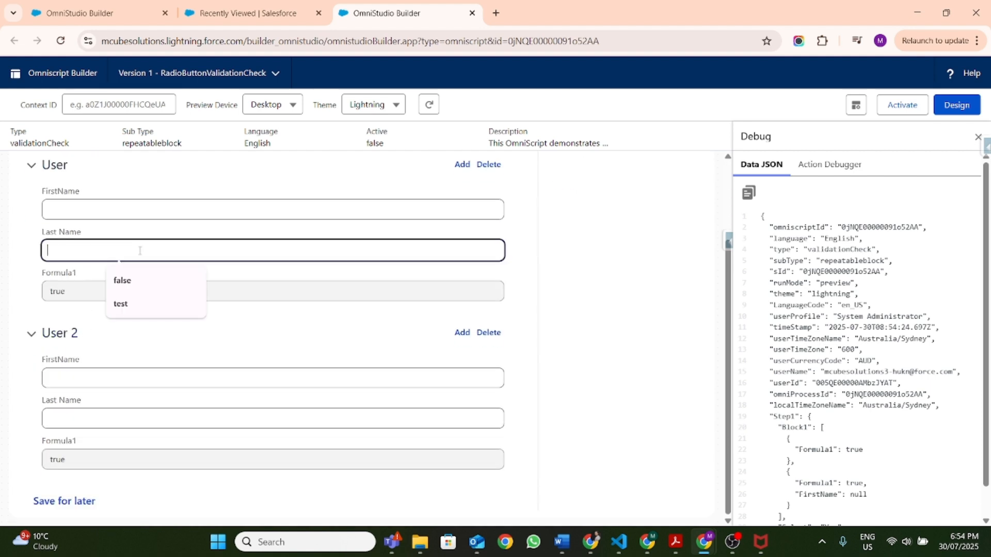
pyautogui.click(145, 282)
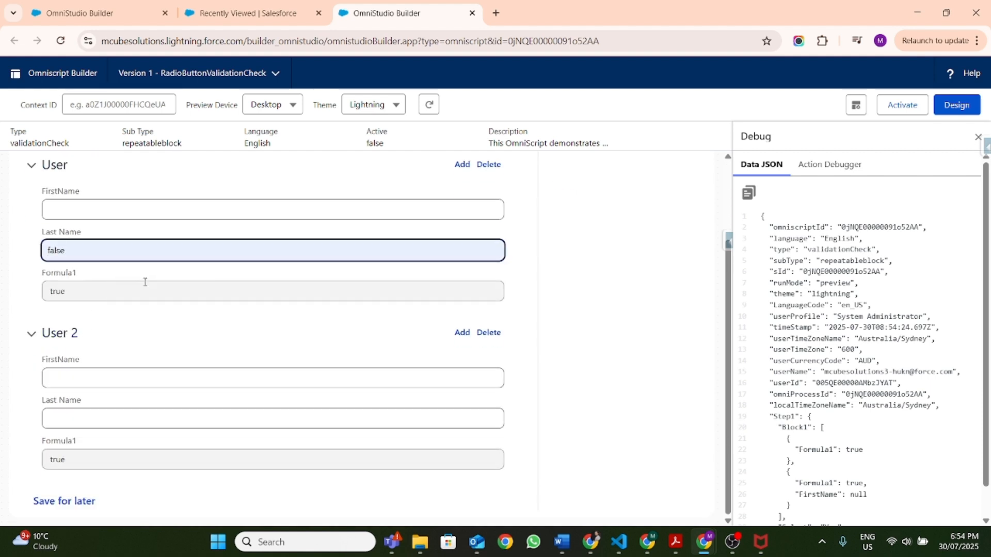
pyautogui.click(160, 343)
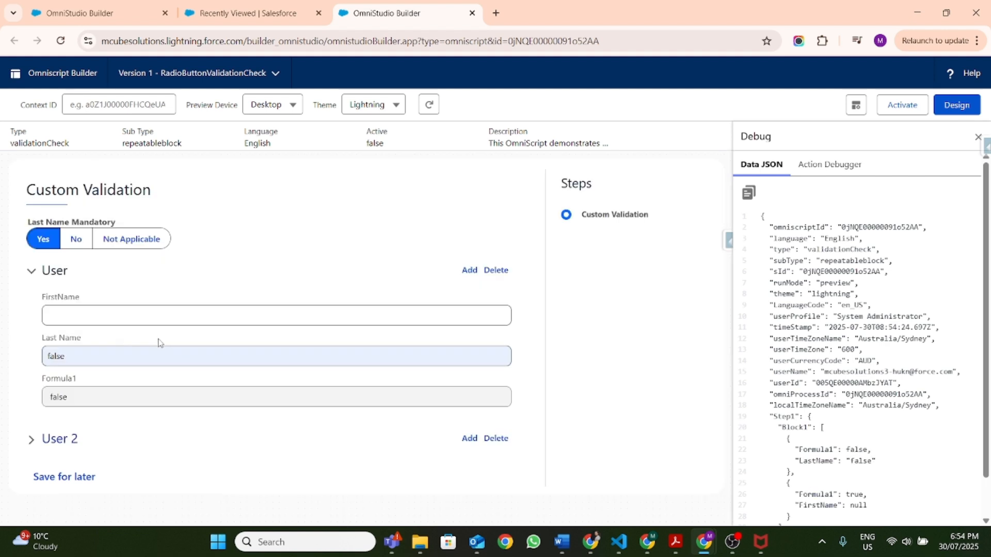
pyautogui.click(36, 439)
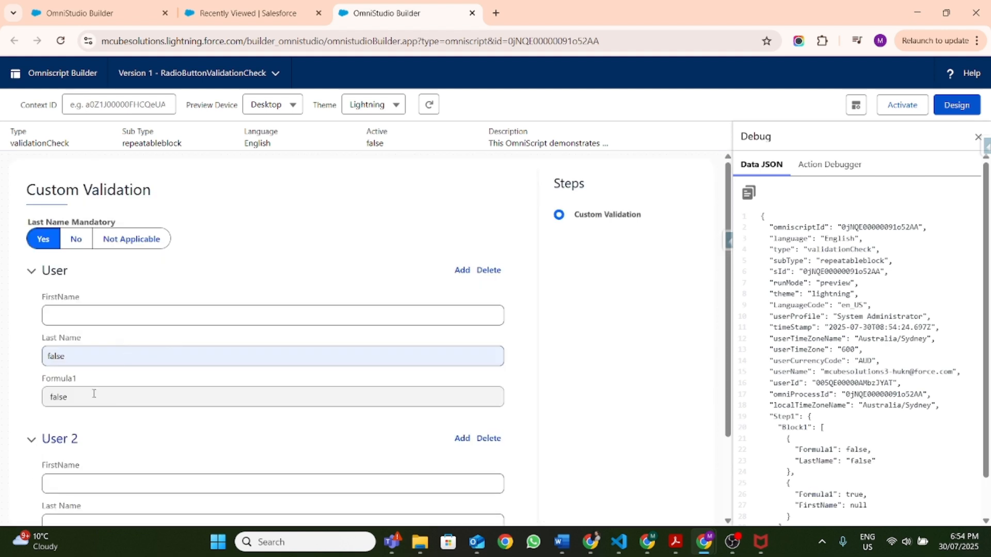
pyautogui.scroll(-2, 132, 330)
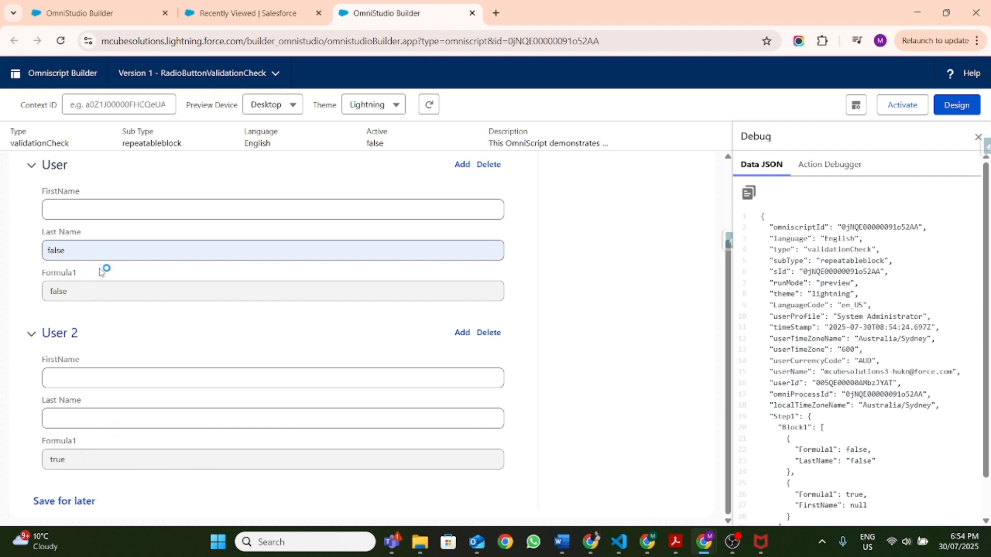
# - Replace the first User block's Last Name with test and check Formula1 in both blocks
pyautogui.click(84, 254)
pyautogui.hotkey('ctrl', 'a')
pyautogui.write('t')
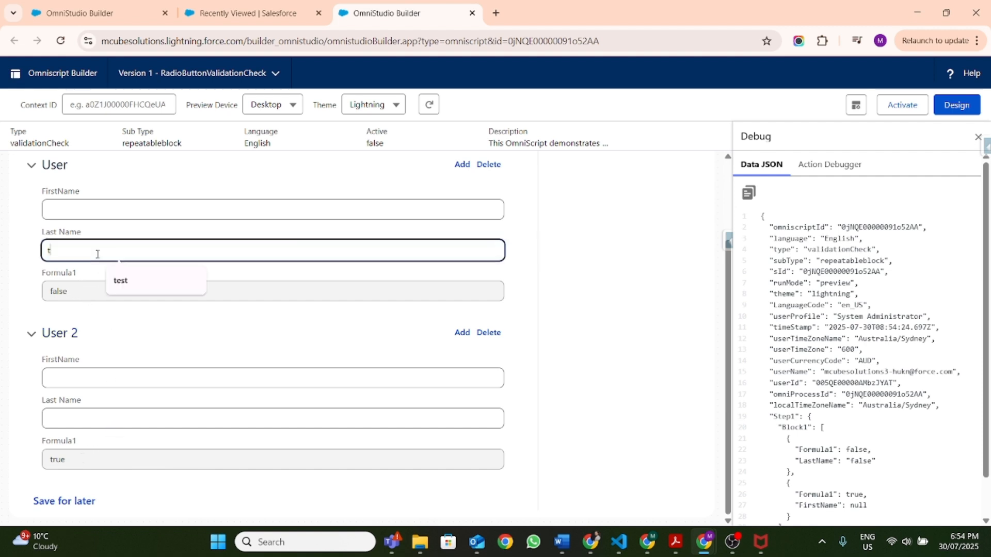
pyautogui.write('est')
pyautogui.click(439, 267)
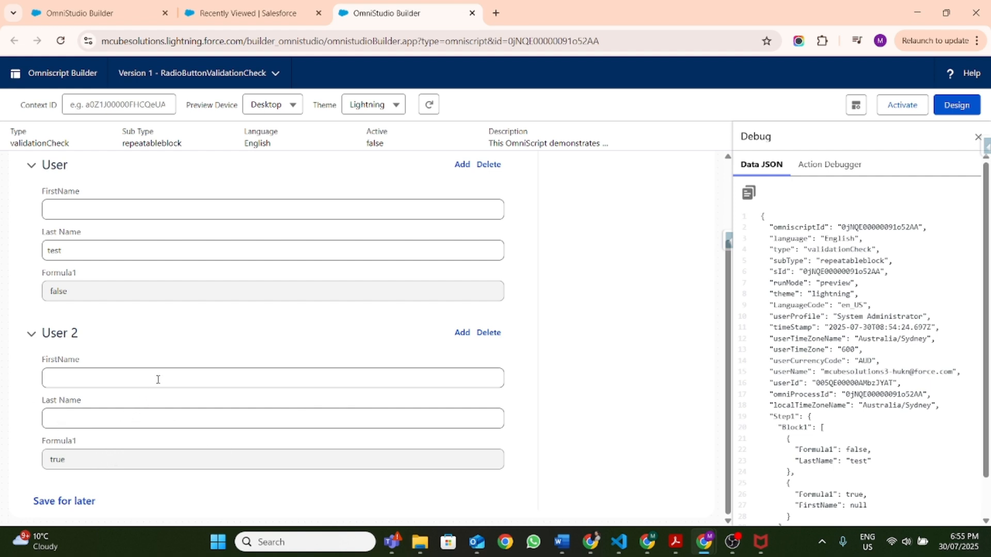
# - Return to the design view and add a second Formula element below the User block, inside the Custom Validation step
pyautogui.click(948, 105)
pyautogui.click(279, 248)
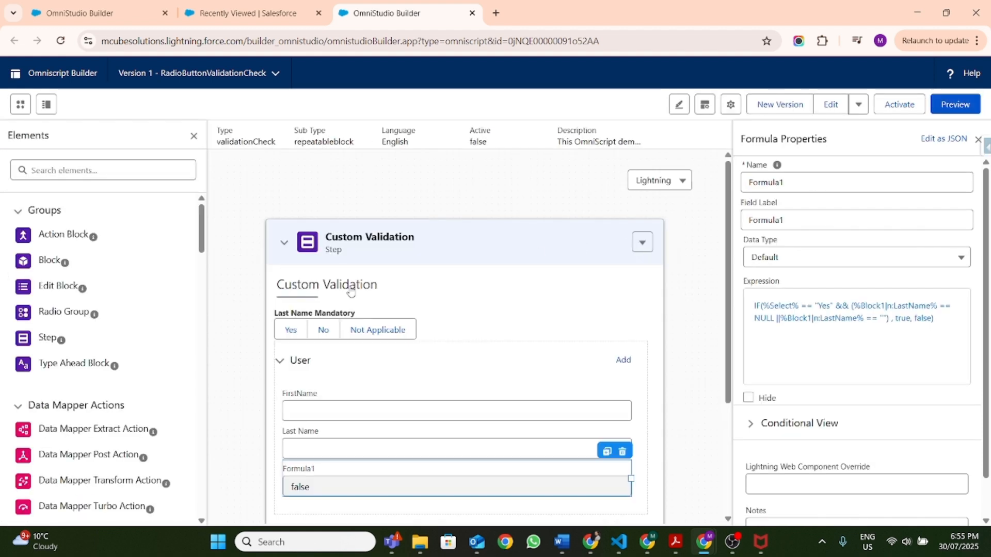
pyautogui.scroll(-3, 350, 289)
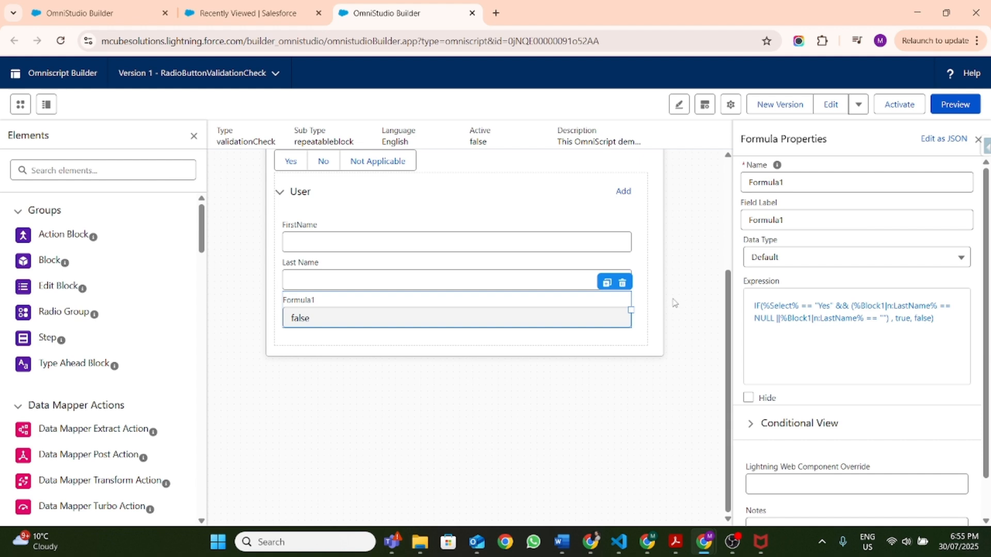
pyautogui.scroll(2, 652, 320)
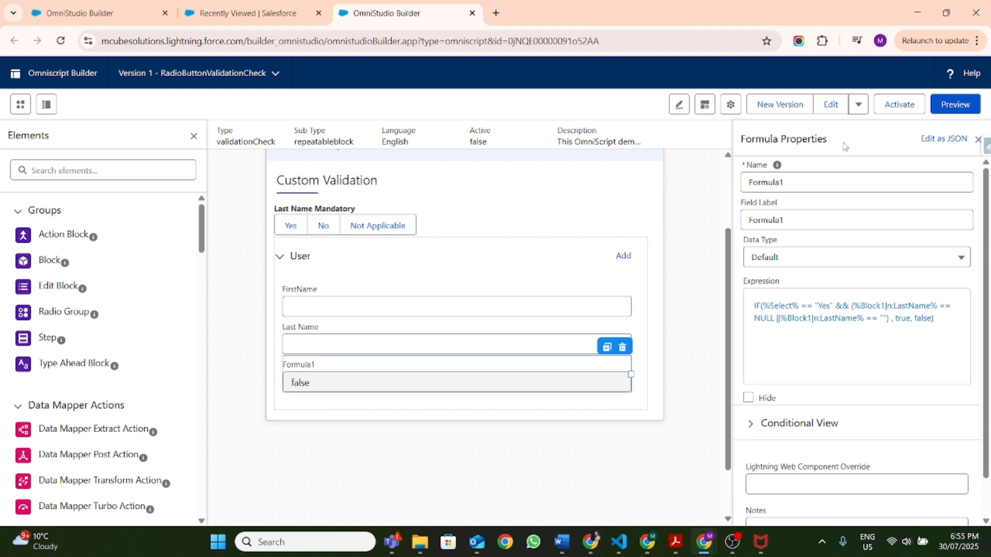
pyautogui.click(133, 163)
pyautogui.write('f')
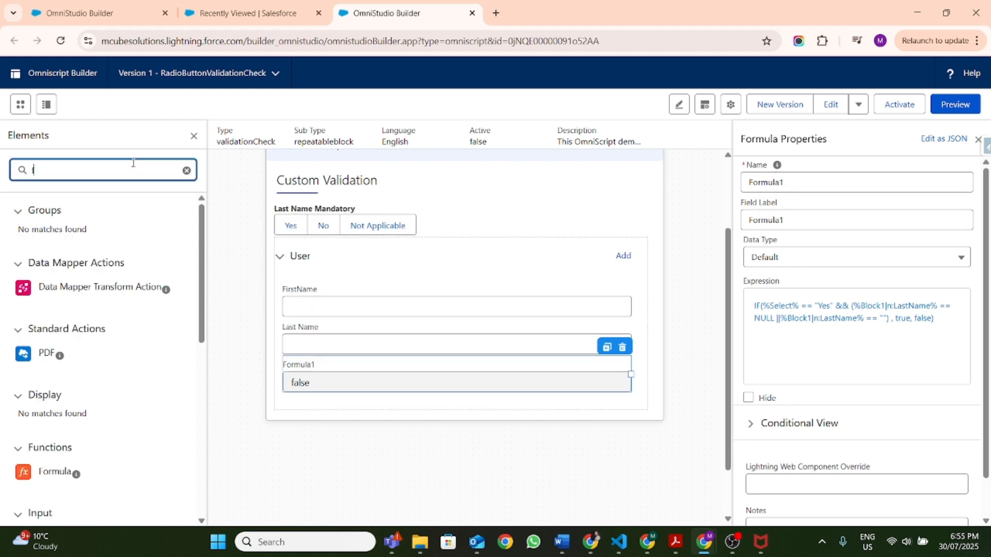
pyautogui.write('ormu')
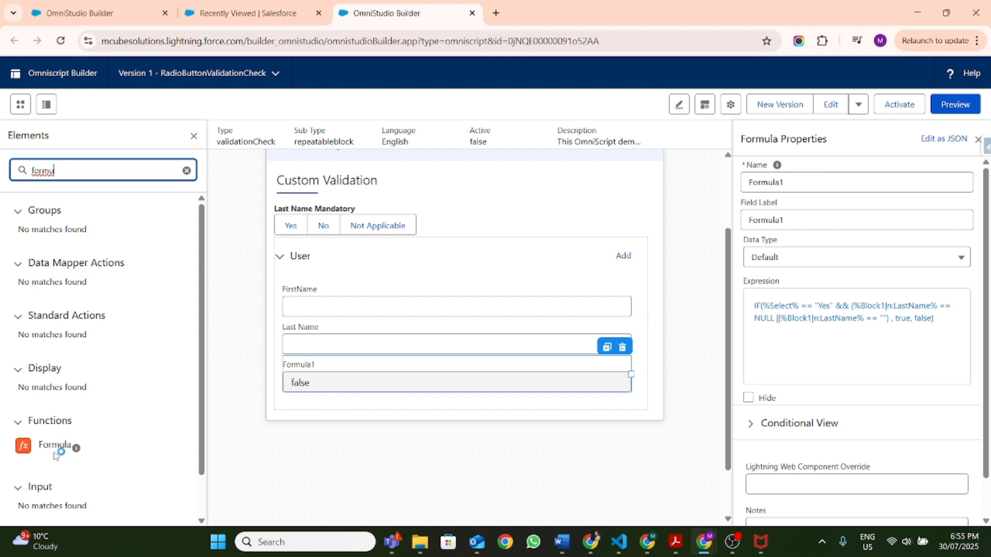
pyautogui.moveTo(57, 449); pyautogui.dragTo(347, 407)
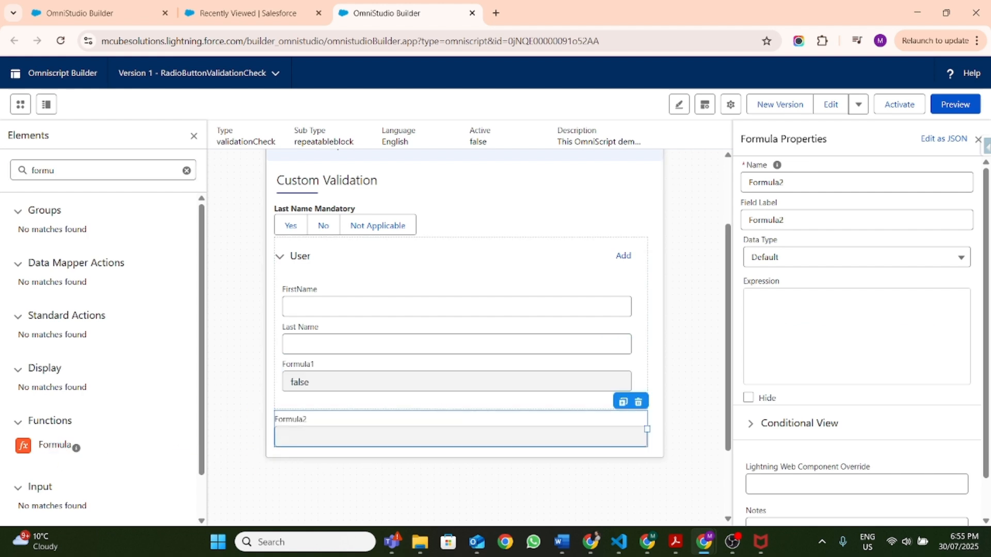
pyautogui.hotkey('alt', 'Tab')
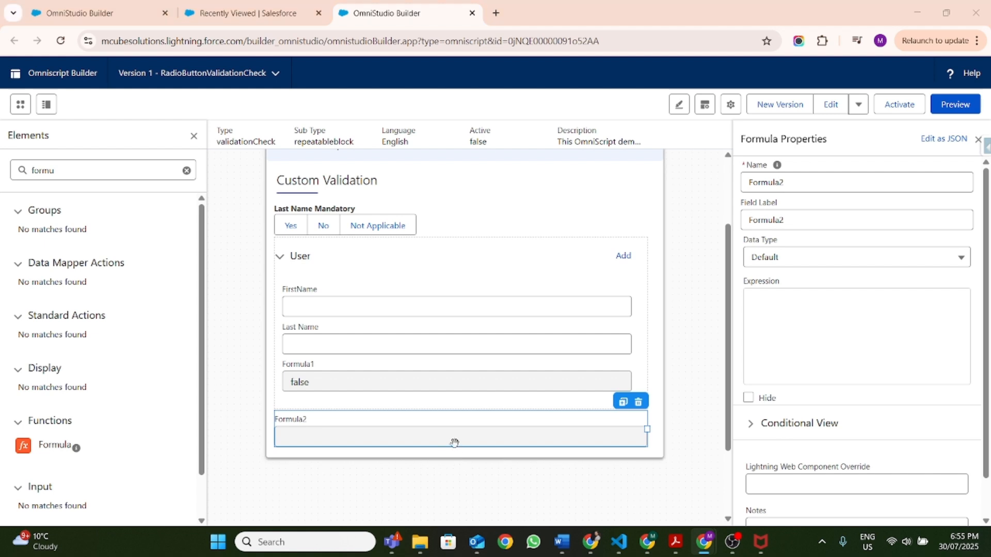
pyautogui.click(825, 368)
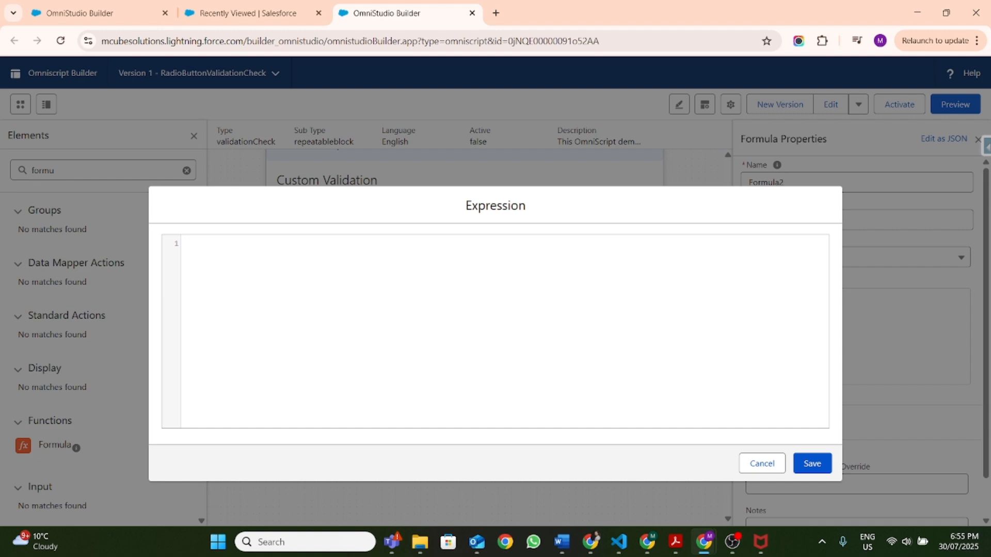
pyautogui.hotkey('alt', 'Tab')
pyautogui.click(361, 308)
pyautogui.write('If')
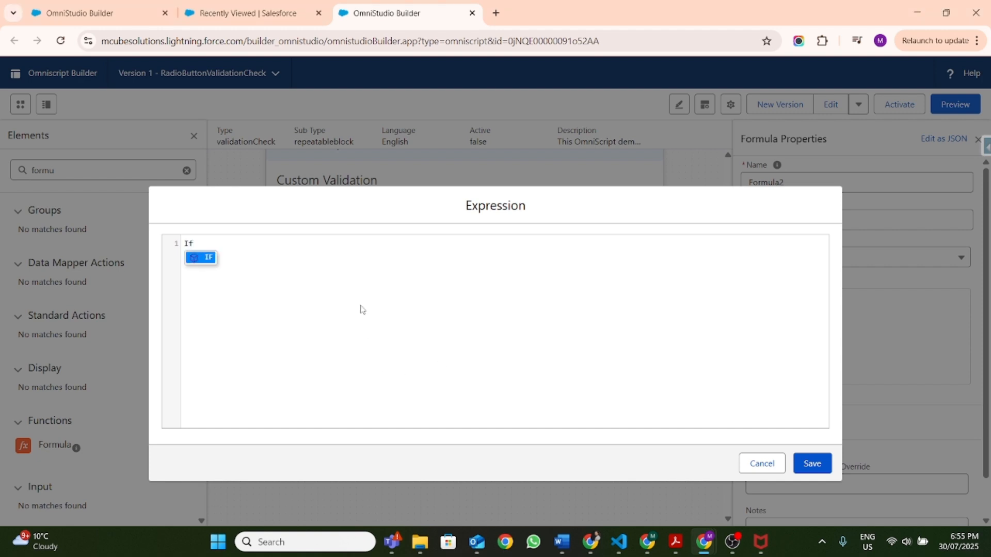
pyautogui.click(206, 257)
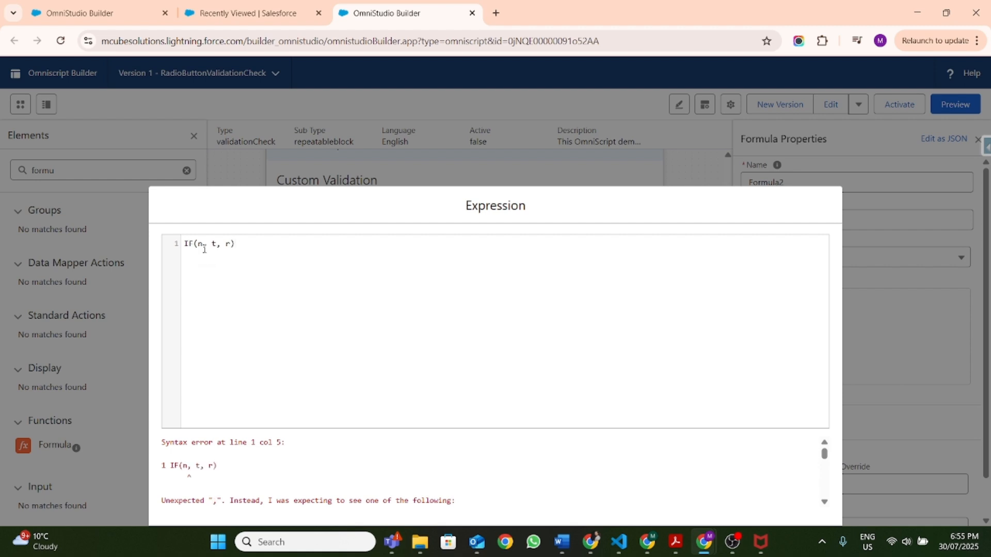
pyautogui.doubleClick(204, 246)
pyautogui.hotkey('alt', 'Tab')
pyautogui.hotkey('alt', 'Tab')
pyautogui.press('BackSpace')
pyautogui.write('CONTAINS')
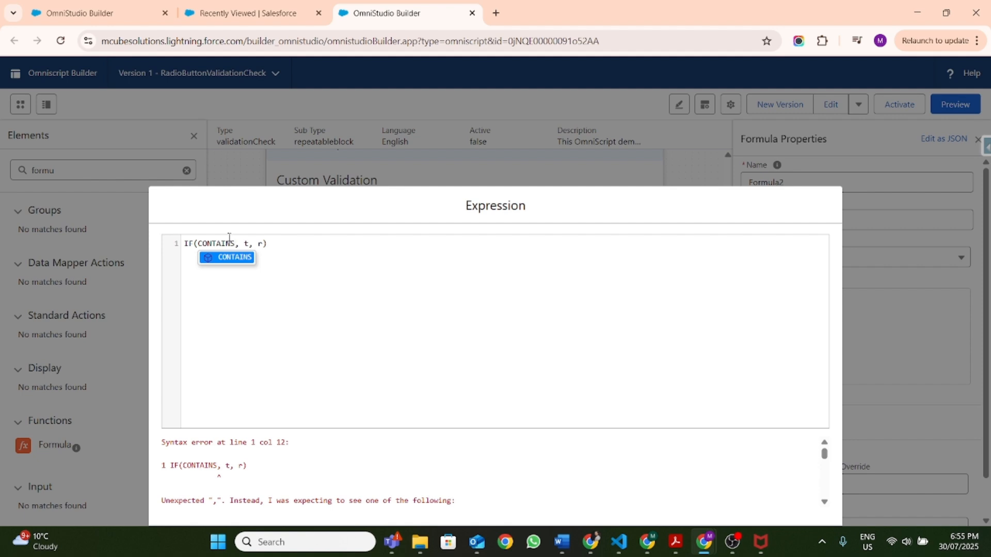
pyautogui.press('Right')
pyautogui.write('(')
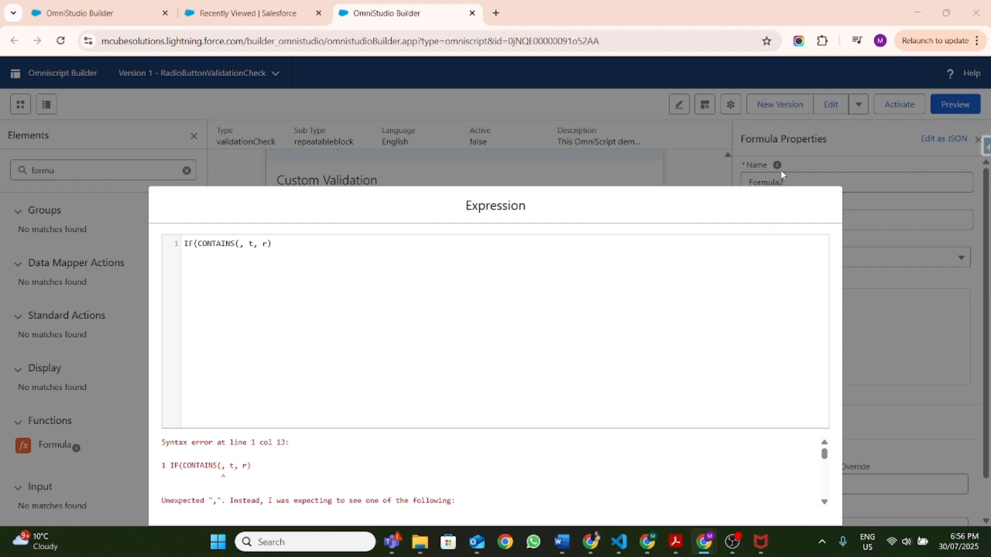
pyautogui.hotkey('ctrl', '-')
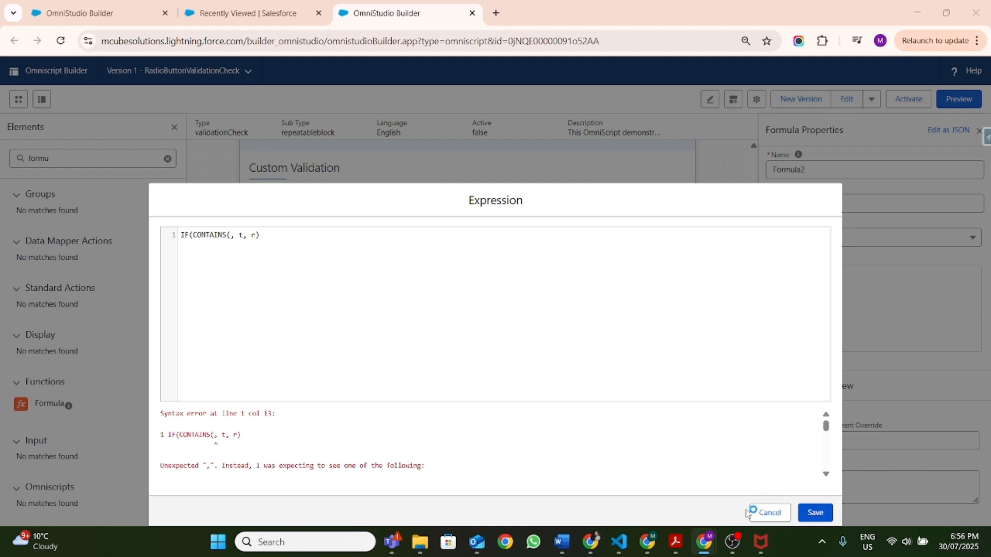
pyautogui.click(768, 512)
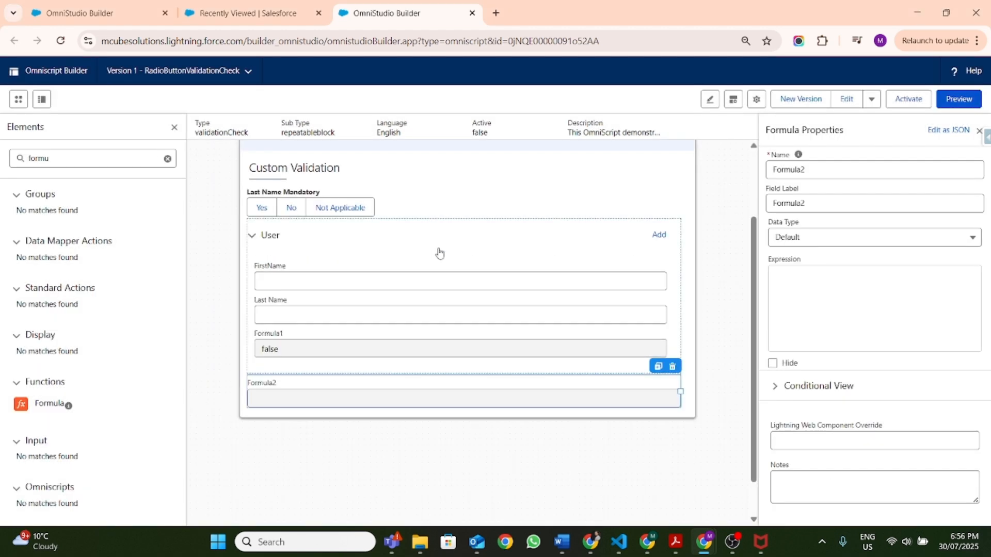
# - Rename the Formula1 element inside the User block as frm_IsRadioYes
pyautogui.click(410, 347)
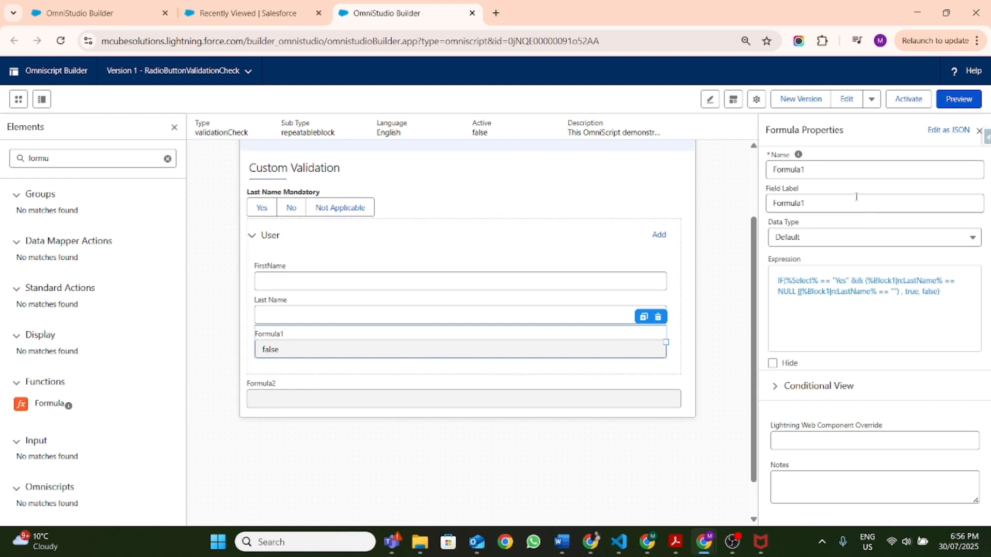
pyautogui.click(839, 171)
pyautogui.doubleClick(839, 170)
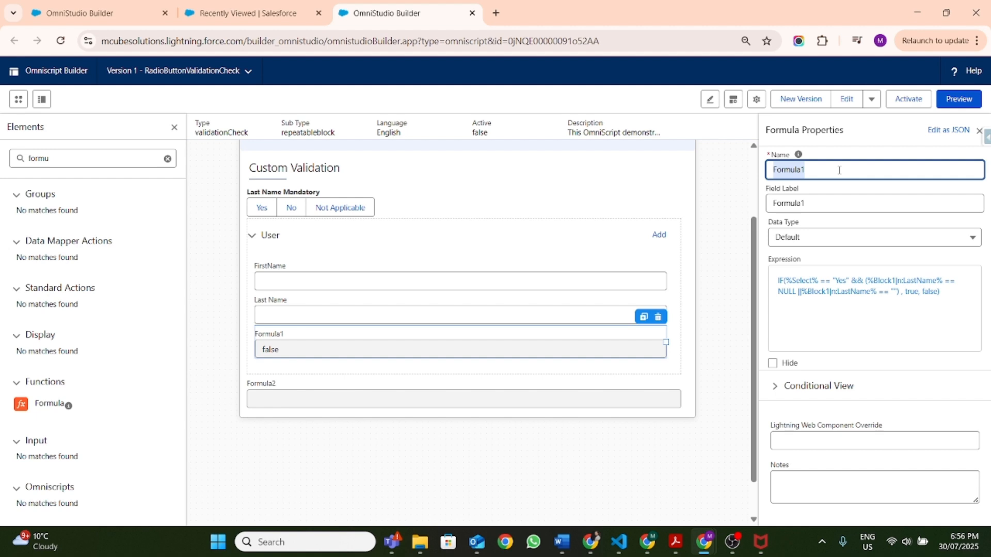
pyautogui.write('frm')
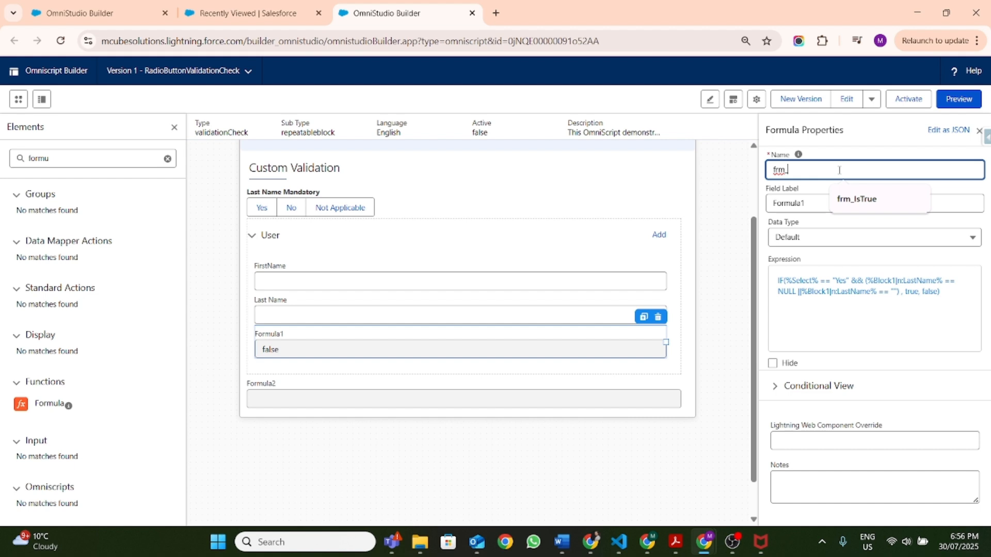
pyautogui.write('_Is')
pyautogui.write('Radio')
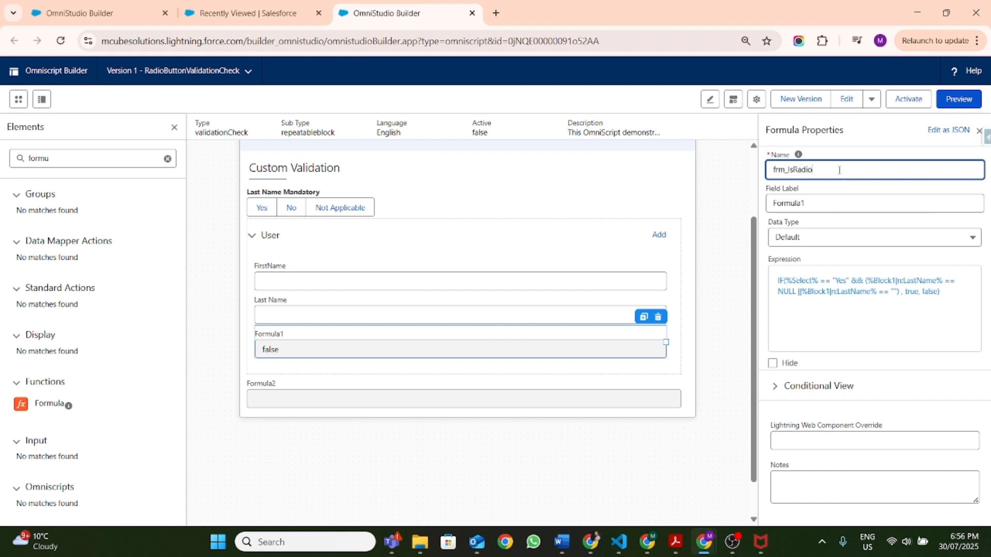
pyautogui.write('Yes')
pyautogui.click(855, 187)
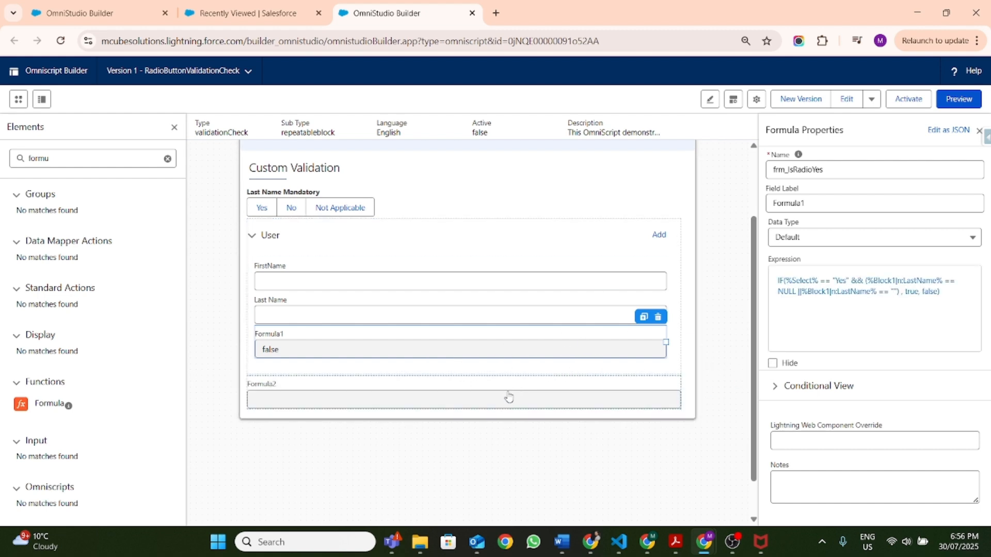
# - Rename the Formula2 element below the User block as frm_IsTrue
pyautogui.click(558, 396)
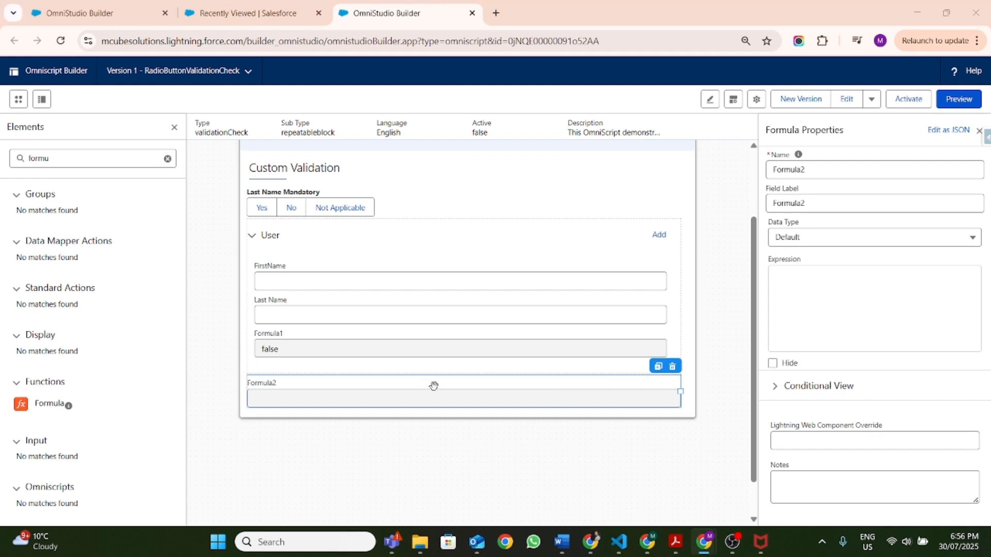
pyautogui.doubleClick(807, 171)
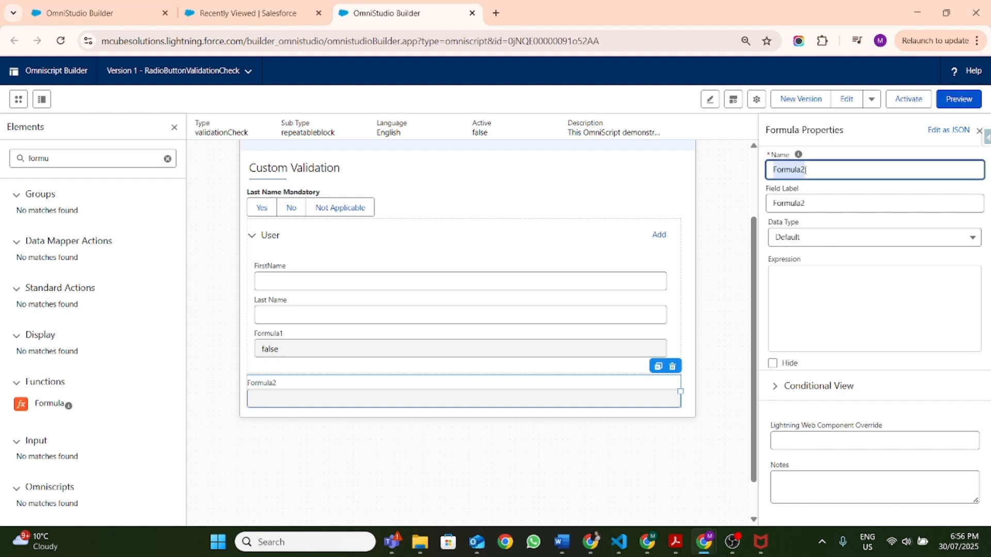
pyautogui.write('frm')
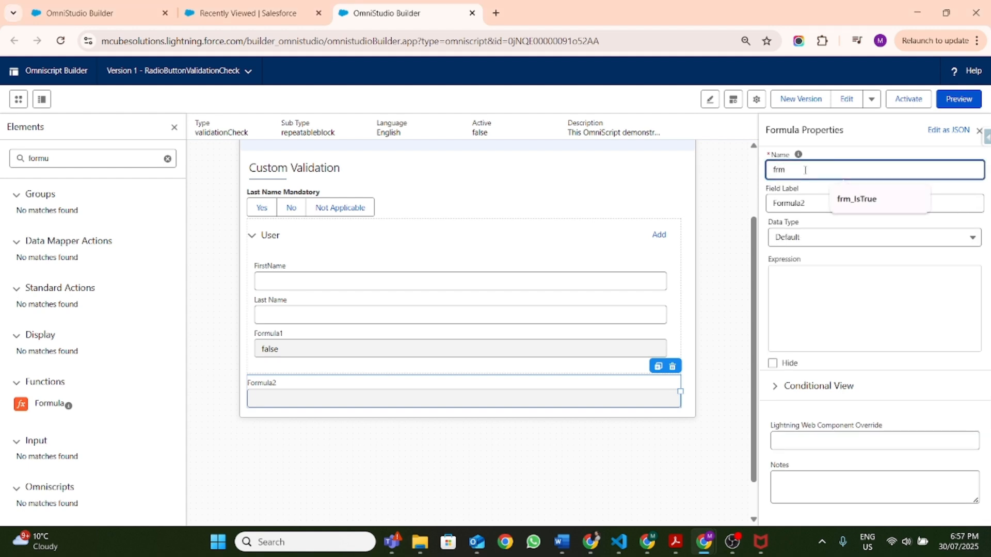
pyautogui.write('_IsTrue')
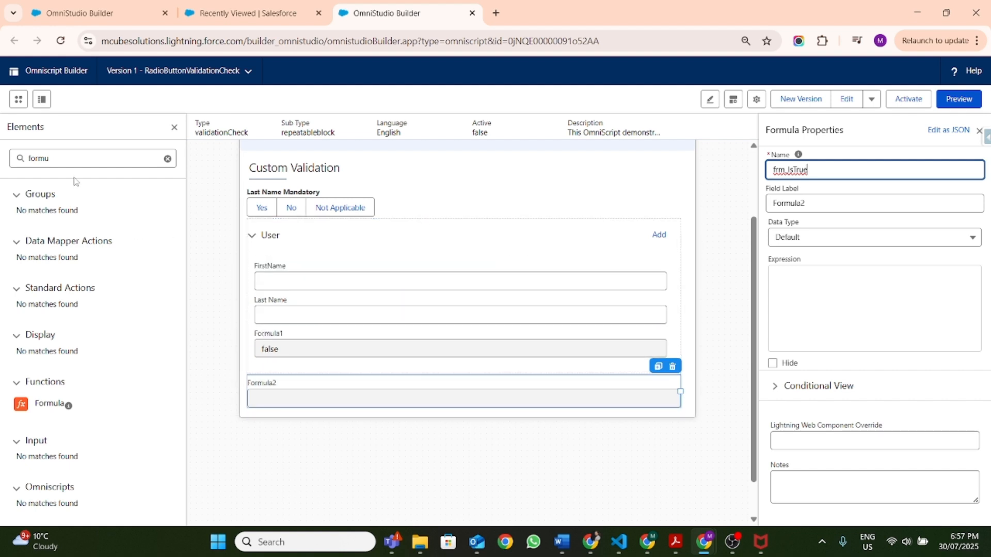
# - Find the Set Errors action among the elements and add it below the Custom Validation step
pyautogui.doubleClick(88, 152)
pyautogui.press('BackSpace')
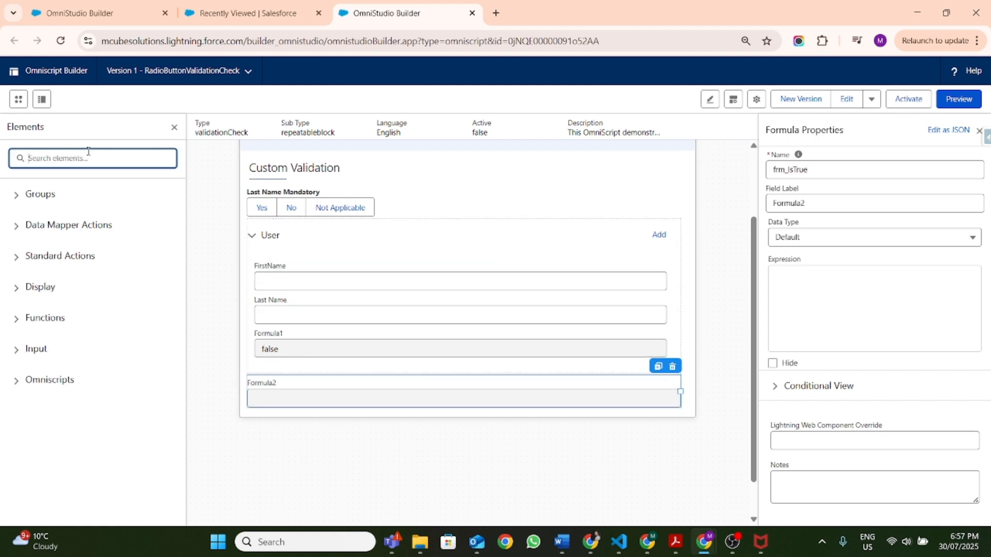
pyautogui.write('set')
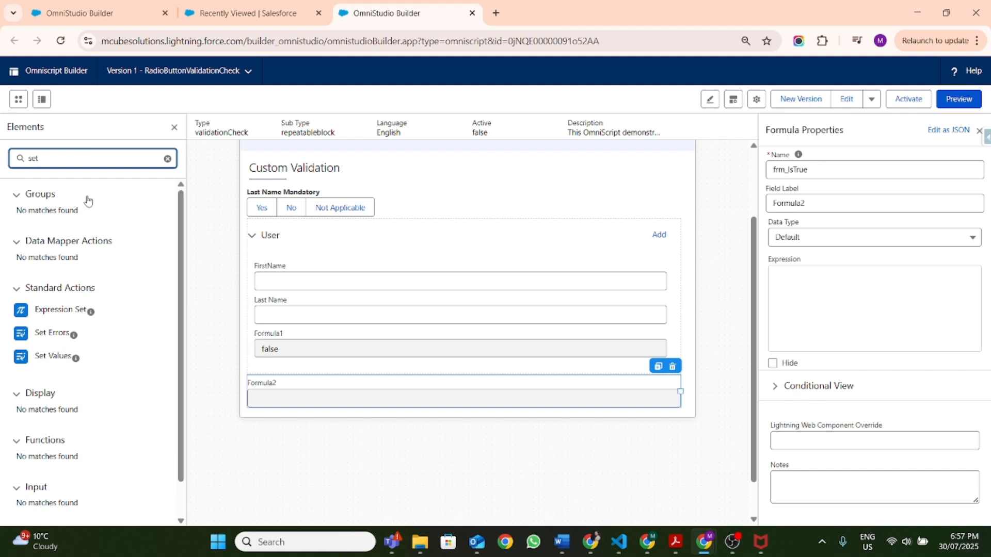
pyautogui.write('Err')
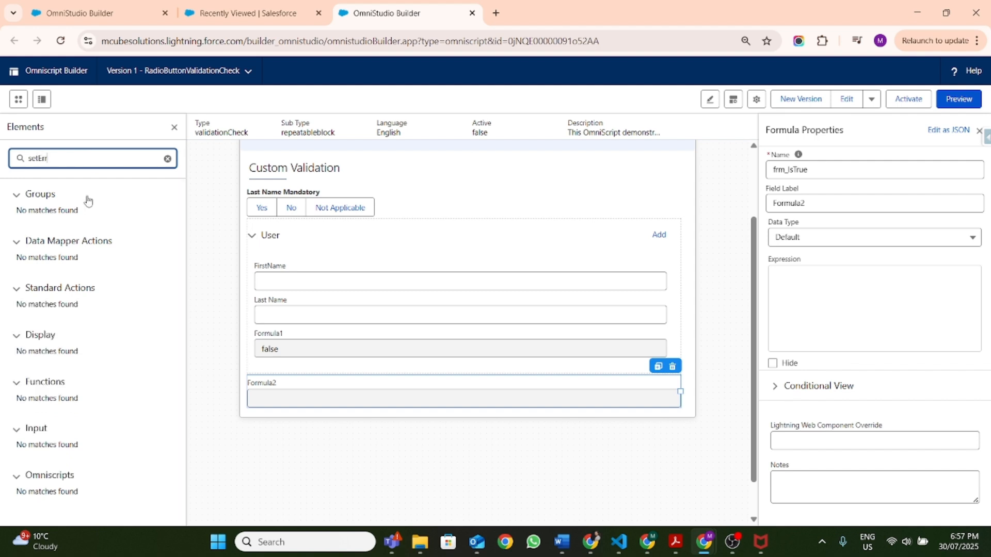
pyautogui.doubleClick(76, 161)
pyautogui.write('Error')
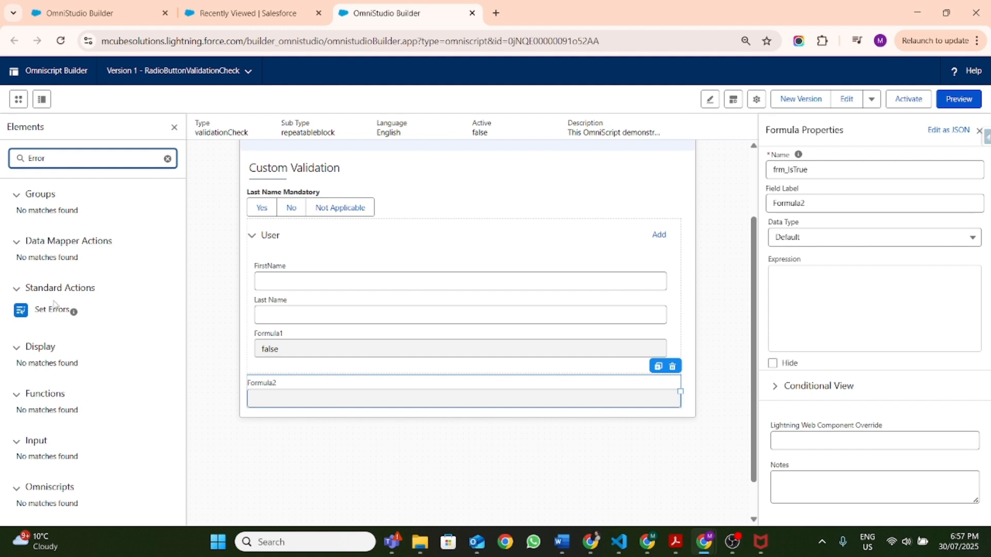
pyautogui.moveTo(54, 309); pyautogui.dragTo(369, 437)
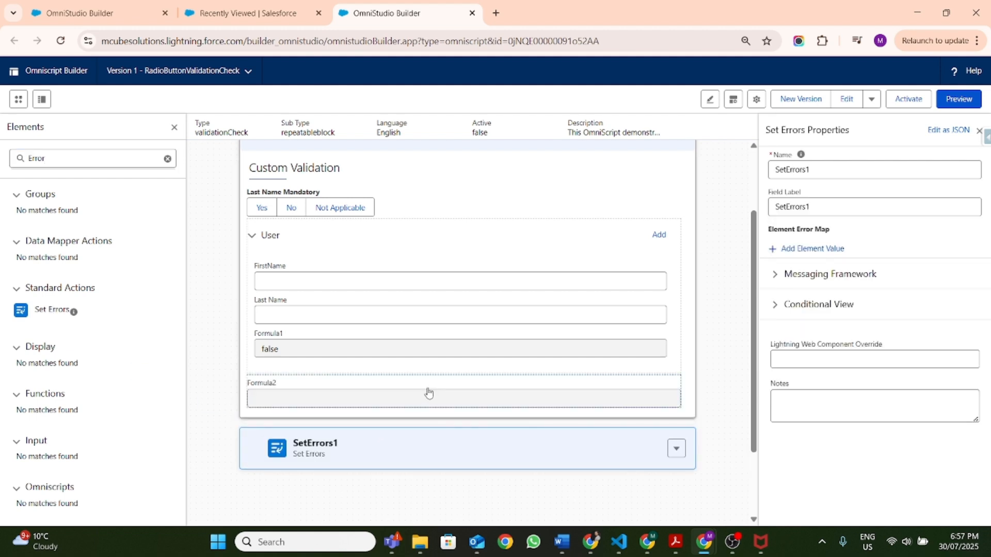
# - Find the Step element and add a new step below the Set Errors action
pyautogui.click(68, 161)
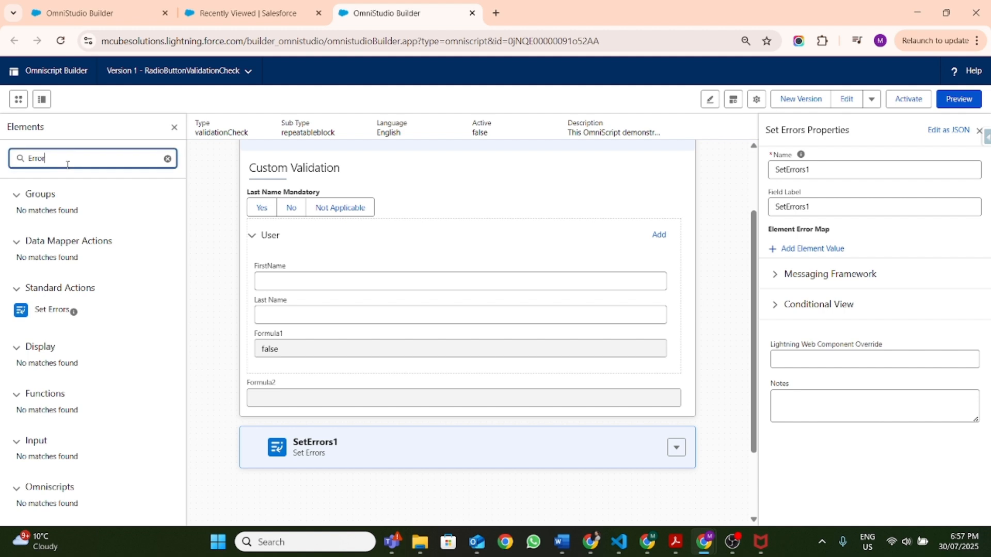
pyautogui.doubleClick(67, 161)
pyautogui.write('Step')
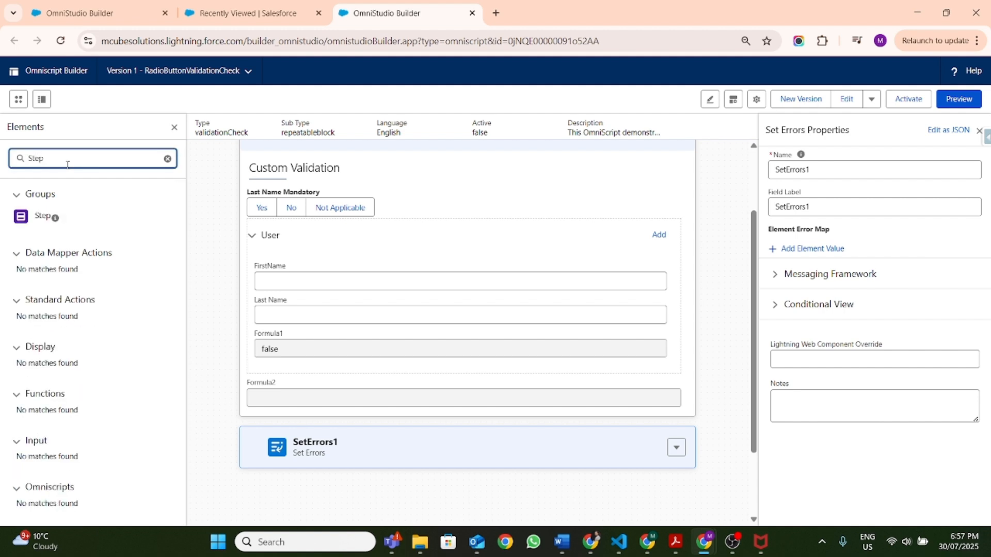
pyautogui.moveTo(58, 217); pyautogui.dragTo(359, 479)
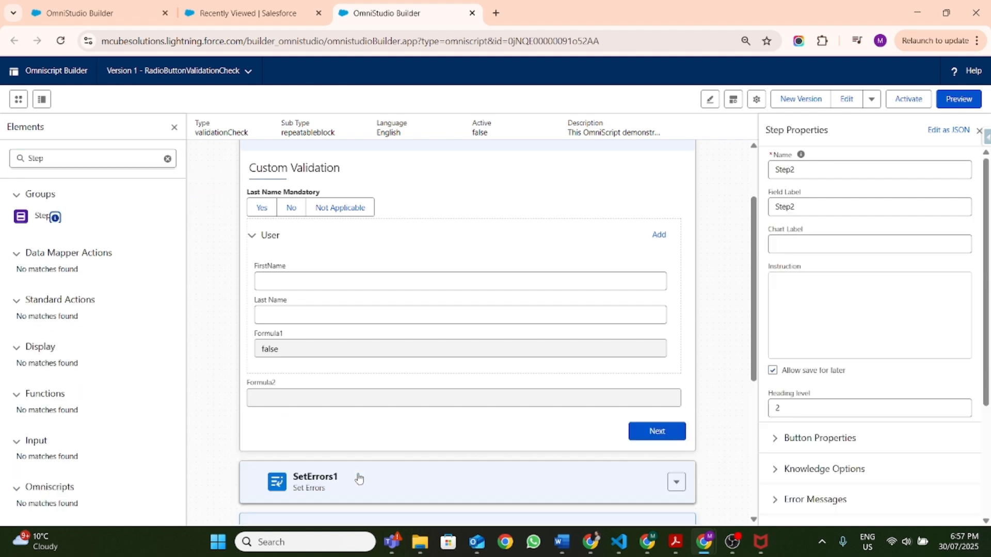
pyautogui.scroll(-5, 438, 400)
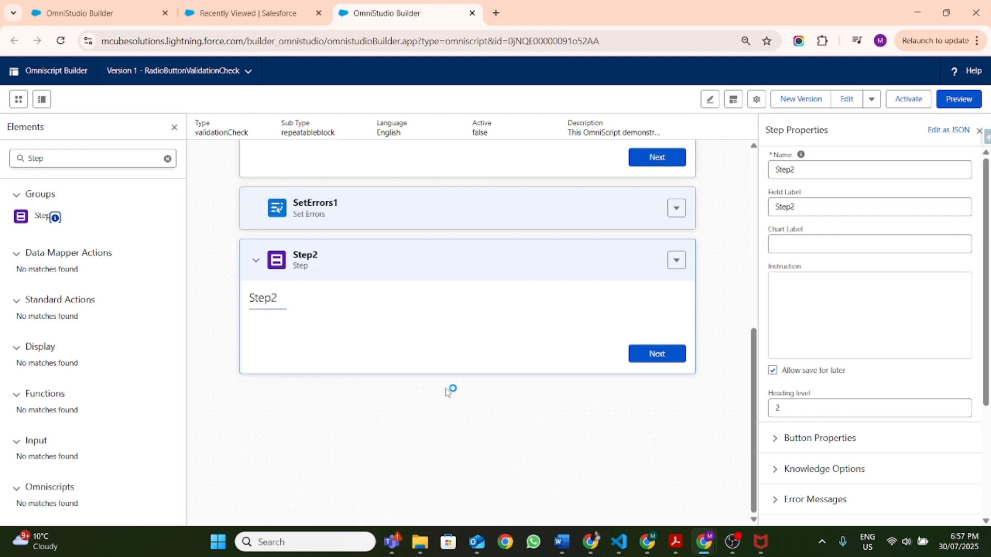
# - Set the new step's instruction to "Success", centred, bold and in Heading 1, and turn off Allow save for later
pyautogui.click(870, 331)
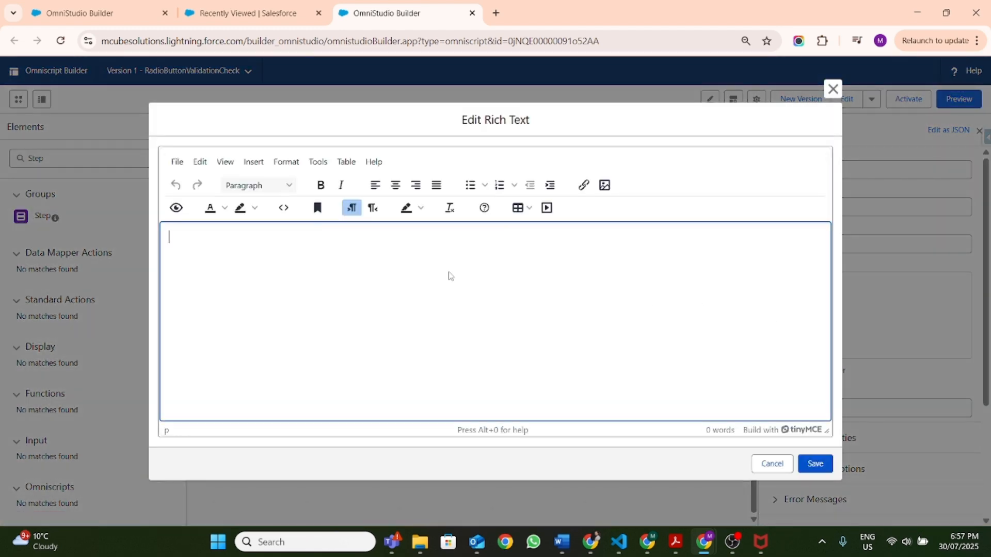
pyautogui.write('Success')
pyautogui.hotkey('ctrl', 'a')
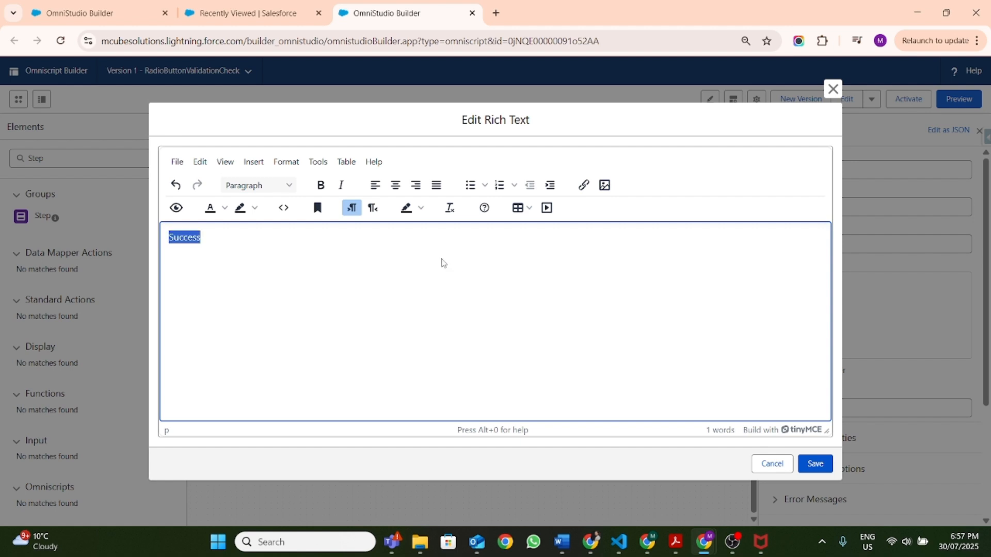
pyautogui.click(396, 186)
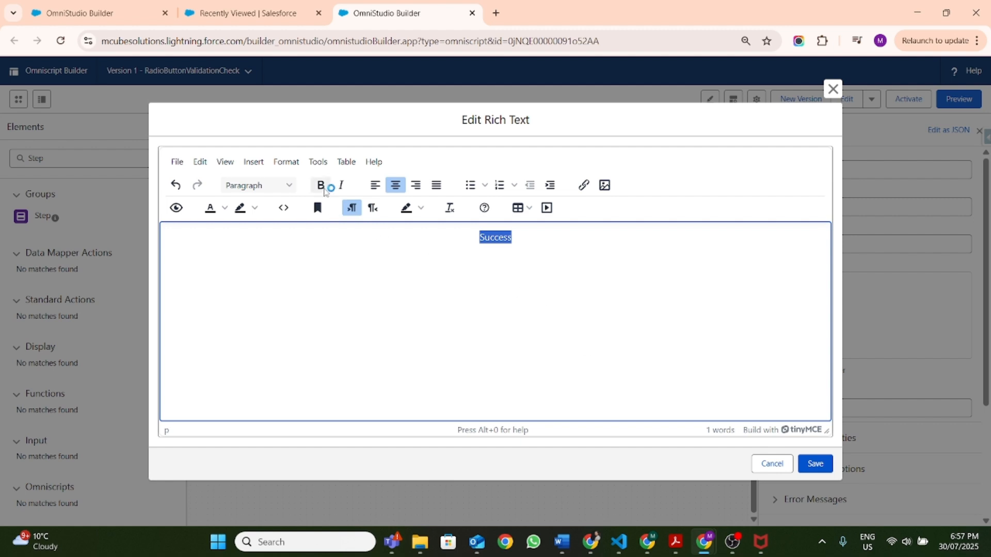
pyautogui.click(323, 189)
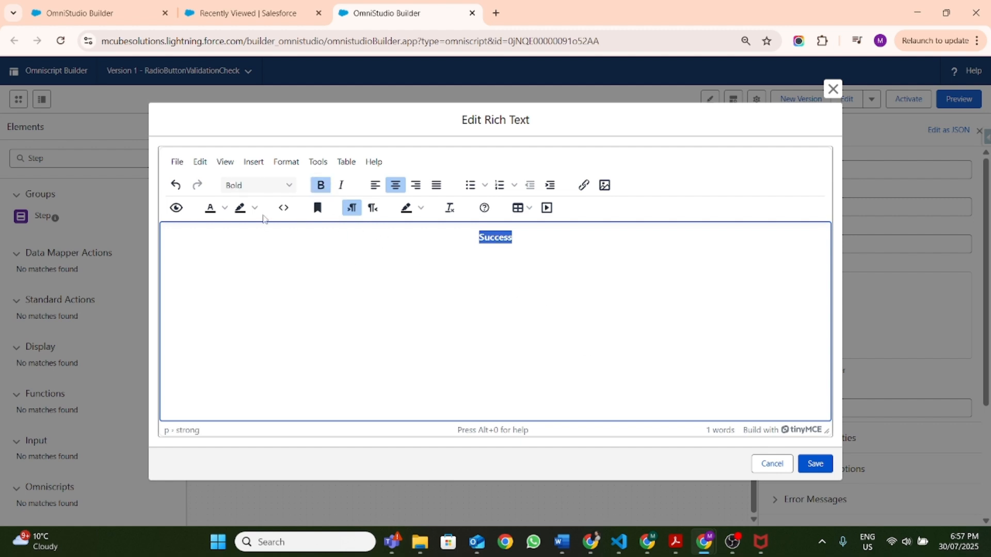
pyautogui.click(279, 187)
pyautogui.moveTo(283, 207)
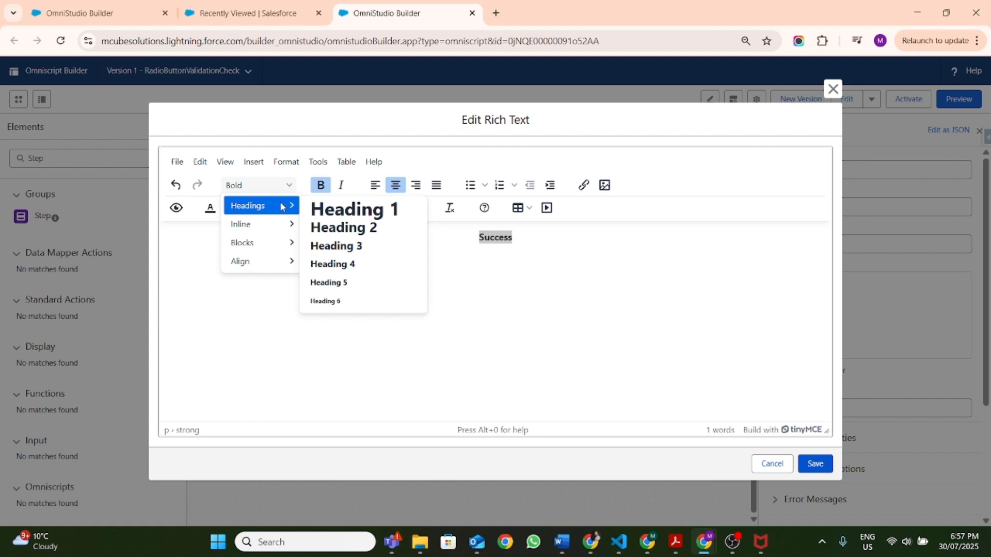
pyautogui.click(356, 210)
pyautogui.click(823, 468)
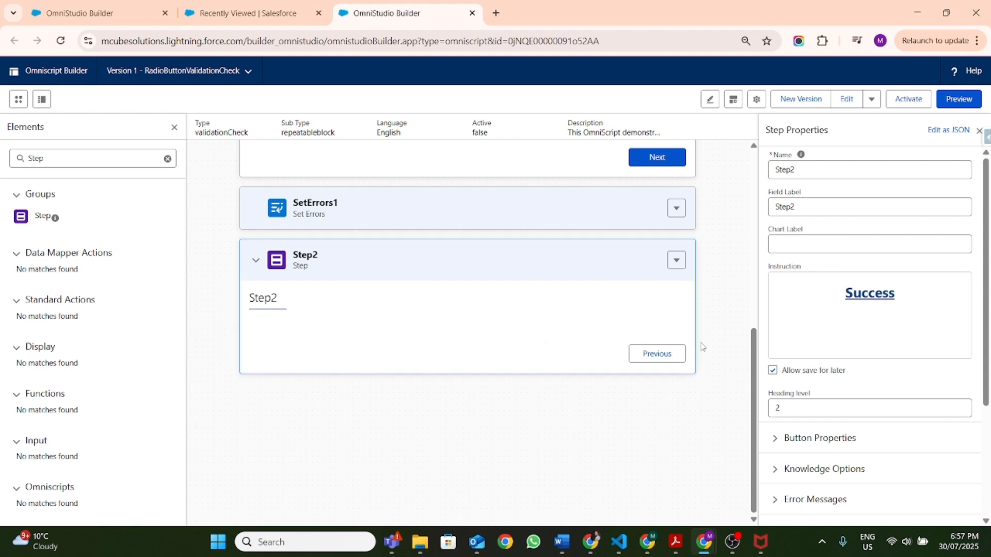
pyautogui.click(772, 370)
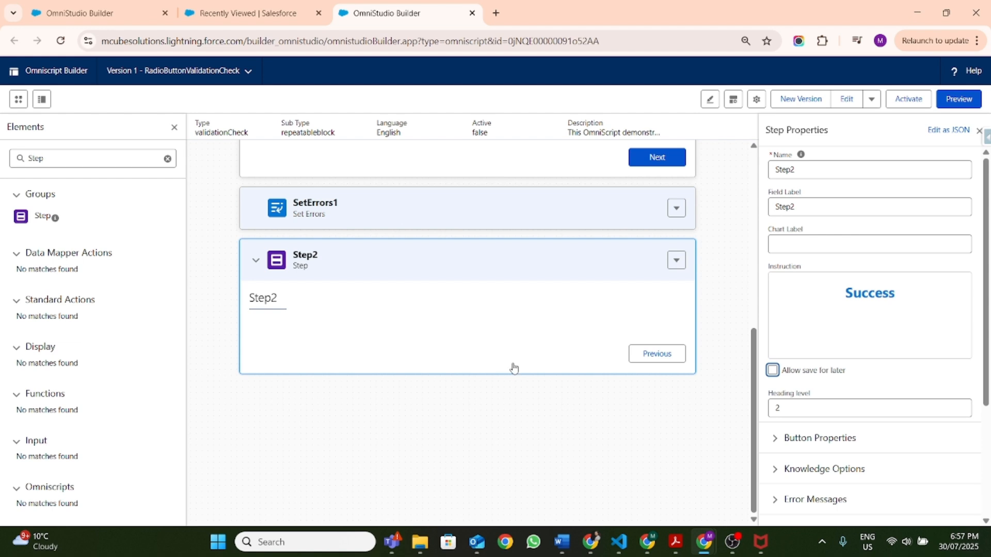
pyautogui.click(474, 215)
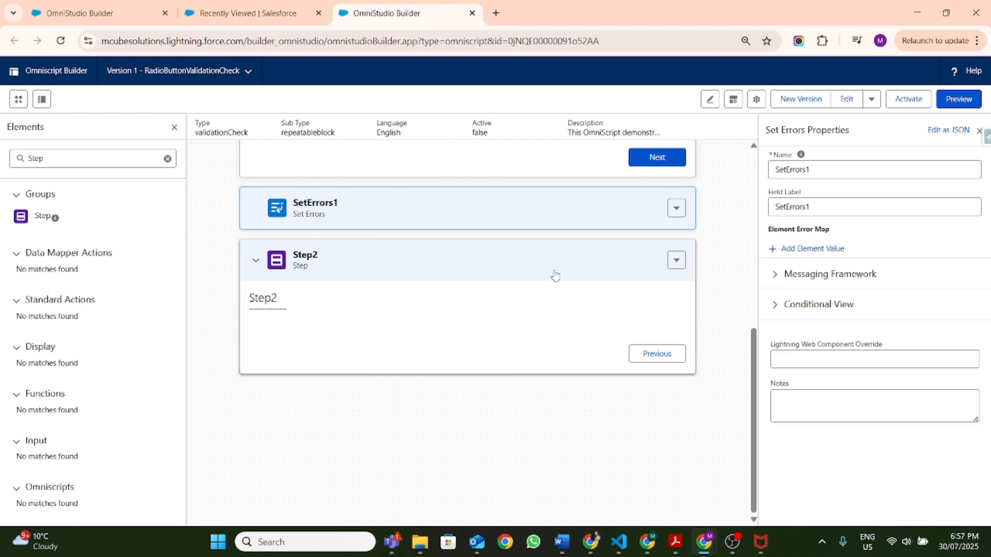
pyautogui.scroll(5, 405, 245)
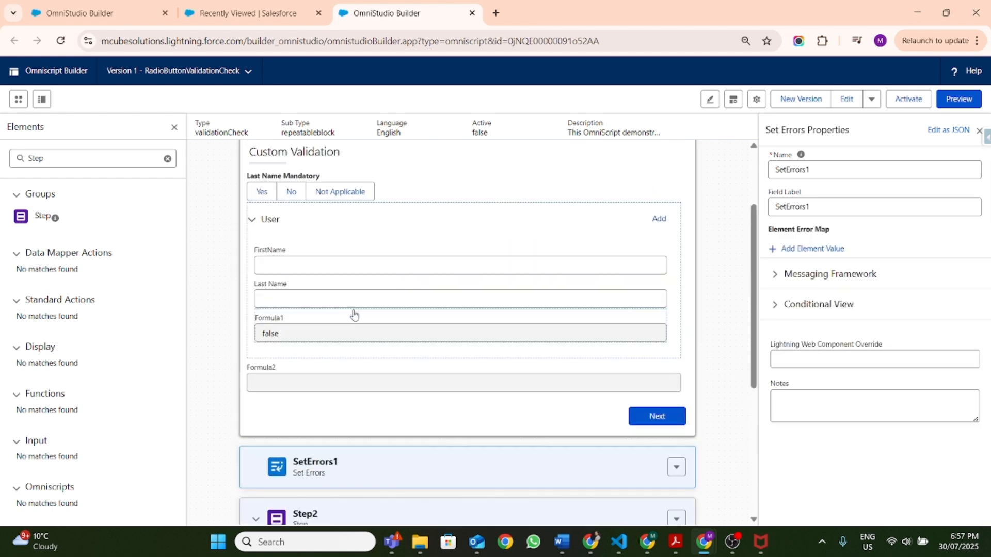
pyautogui.scroll(-4, 396, 305)
pyautogui.scroll(2, 401, 297)
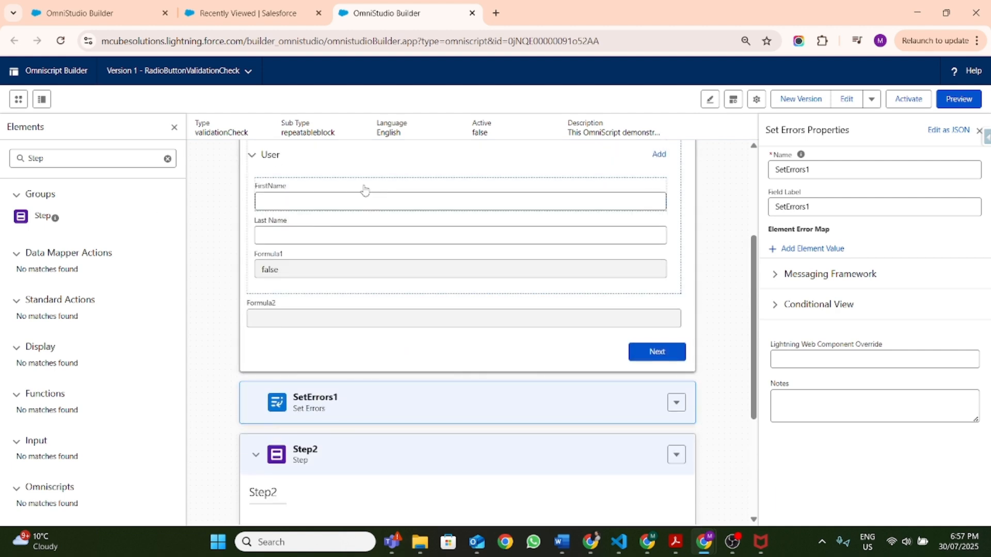
pyautogui.scroll(-3, 332, 237)
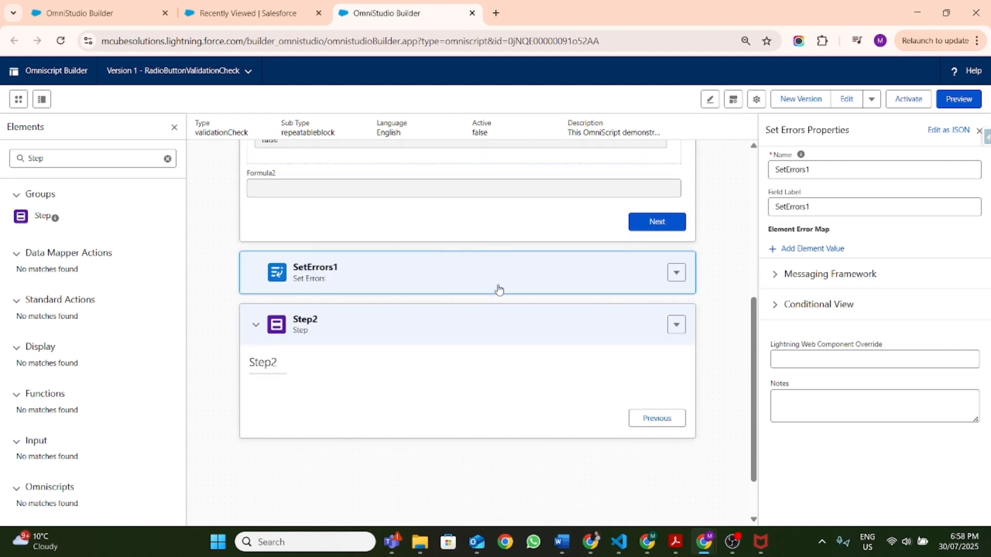
# - Start the expression of the formula below the User block with an IF function whose condition is CONTAINS
pyautogui.click(397, 193)
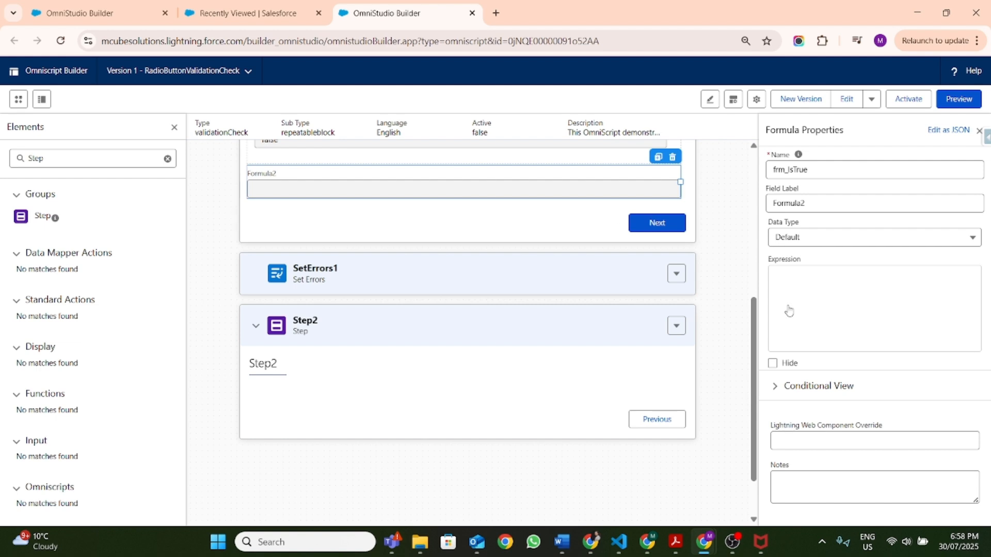
pyautogui.click(837, 317)
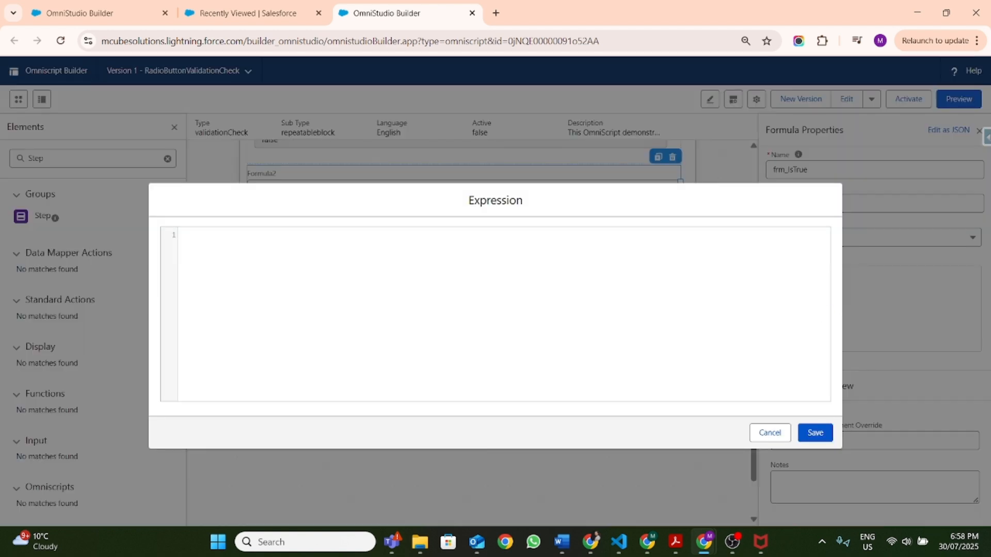
pyautogui.click(186, 279)
pyautogui.write('If')
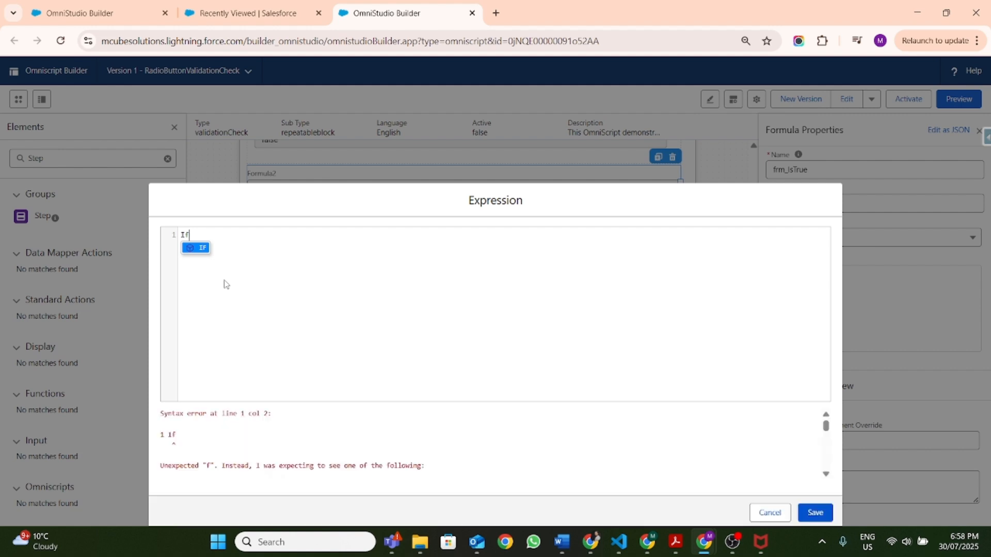
pyautogui.click(203, 248)
pyautogui.doubleClick(196, 236)
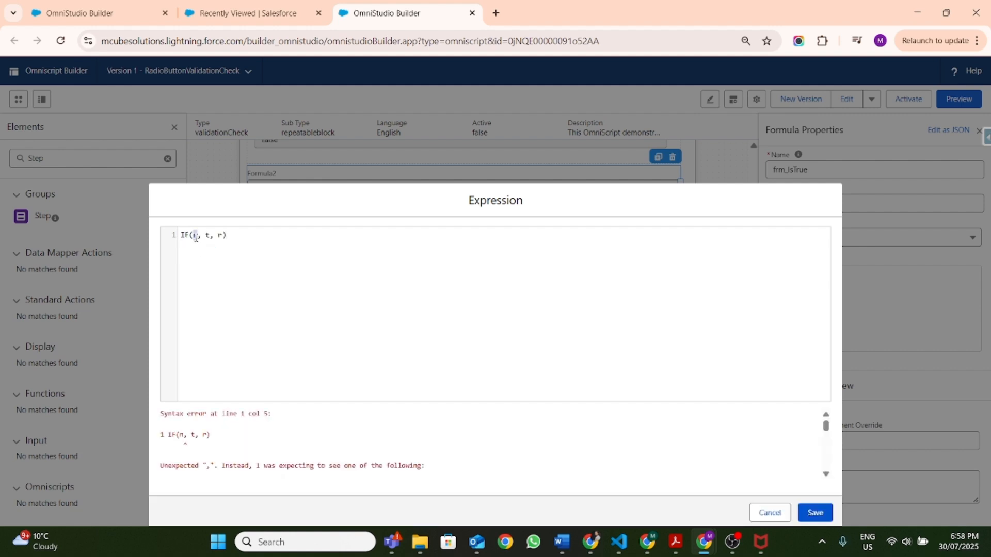
pyautogui.write('Conta')
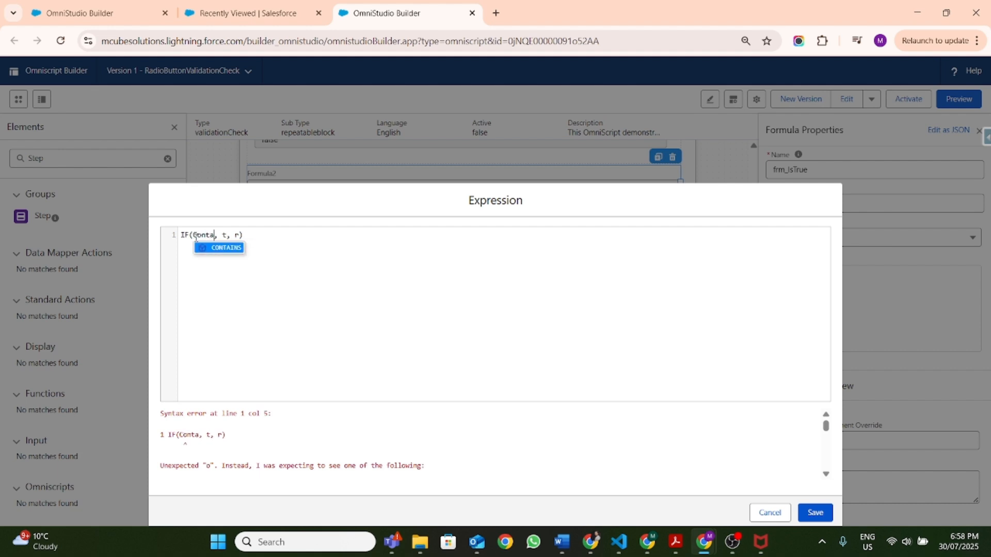
pyautogui.click(221, 248)
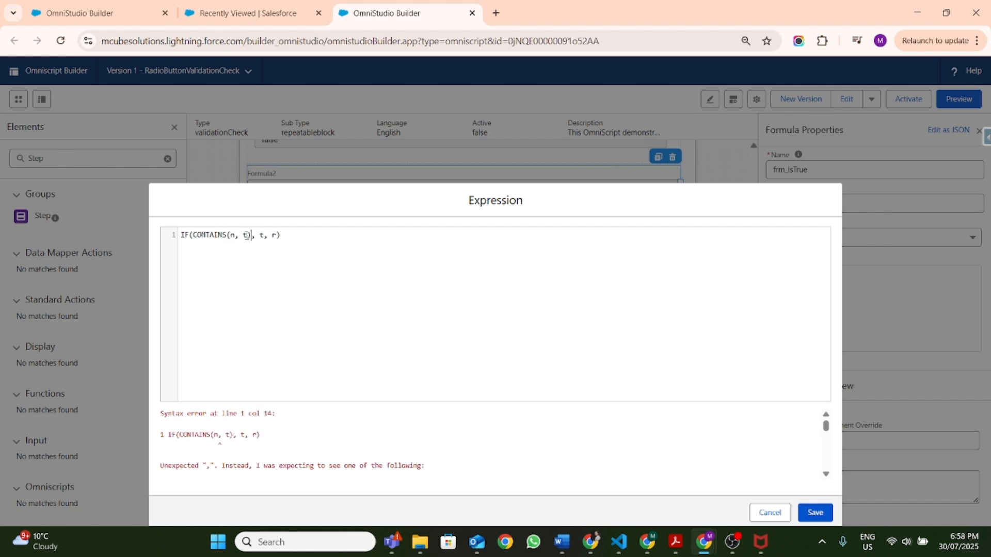
# - Replace the placeholder arguments of CONTAINS with the merge field %Step1%
pyautogui.press('BackSpace')
pyautogui.press('BackSpace')
pyautogui.press('BackSpace')
pyautogui.press('BackSpace')
pyautogui.write('%')
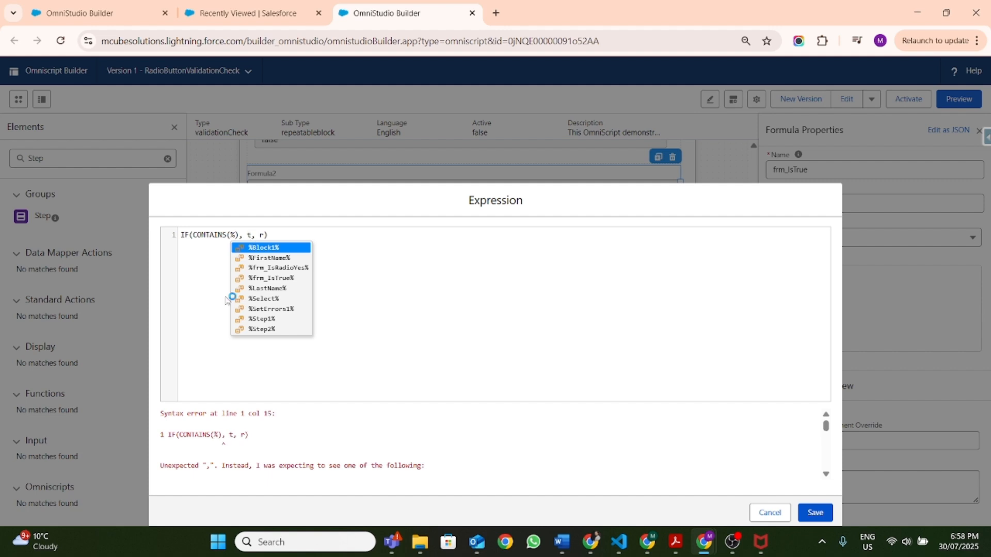
pyautogui.click(260, 320)
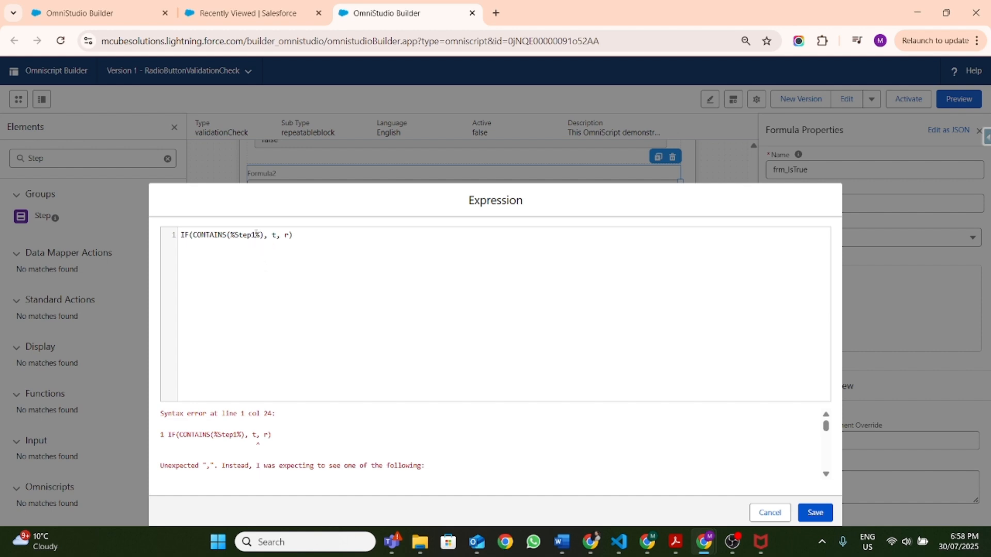
# - Extend the merge field inside CONTAINS to %Step1:Block1|n:frm_IsRadioYes%
pyautogui.click(256, 234)
pyautogui.write(':Block')
pyautogui.press('BackSpace')
pyautogui.write('k')
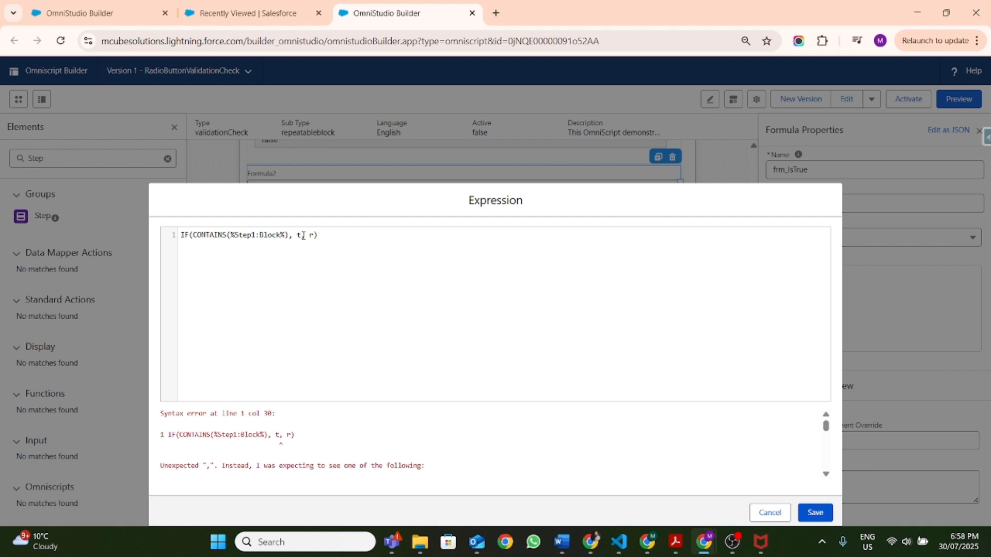
pyautogui.write('1\\')
pyautogui.press('BackSpace')
pyautogui.write('|n:')
pyautogui.write('frm_')
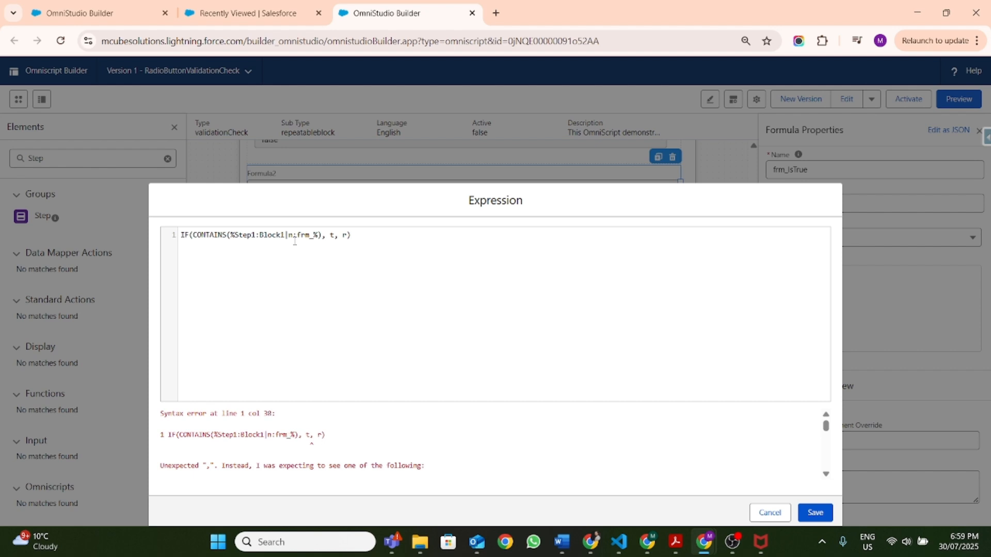
pyautogui.write('IsRad')
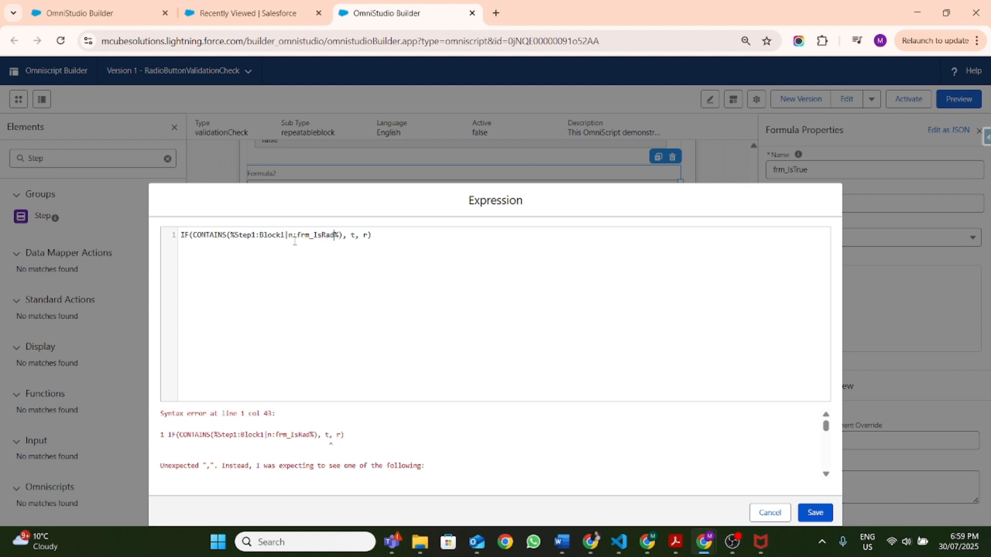
pyautogui.write('ioYes')
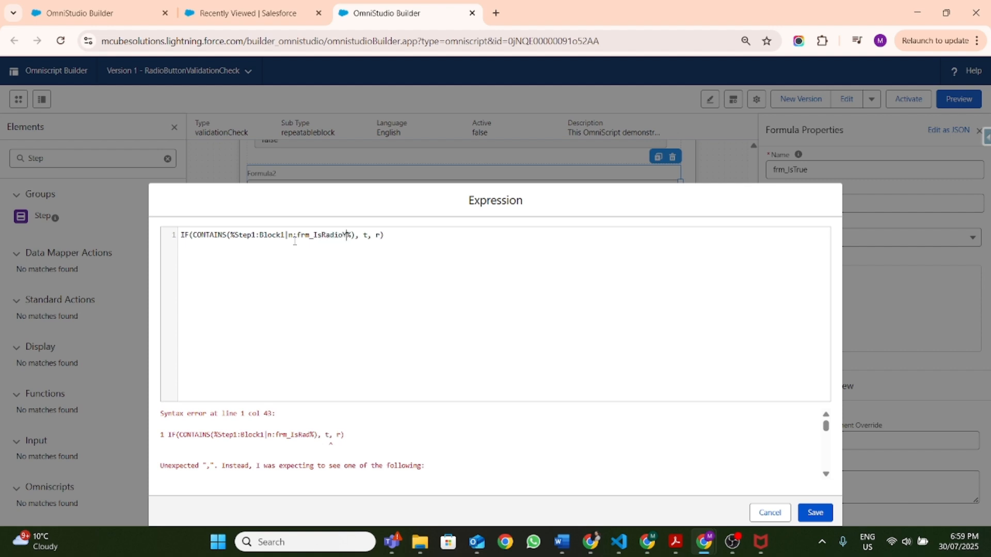
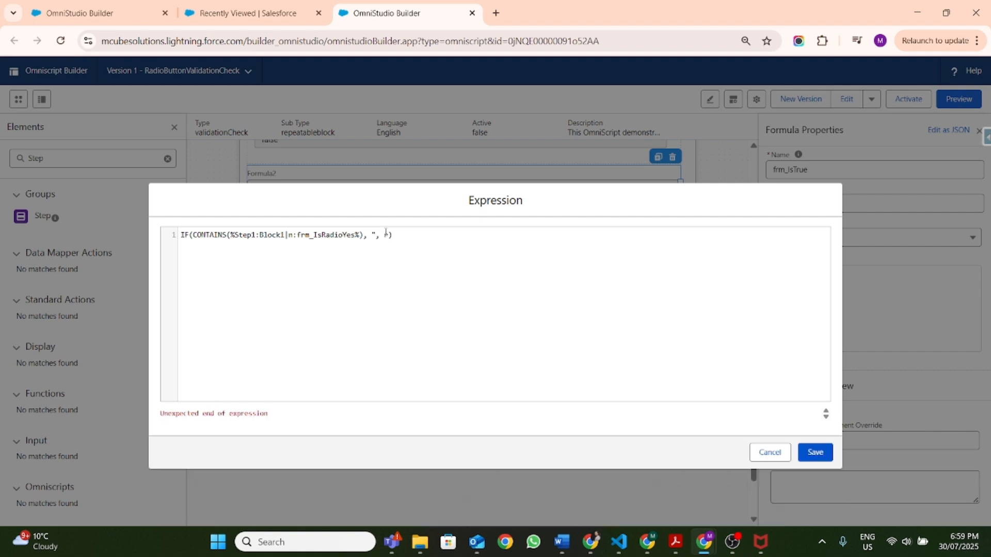
# - Complete the expression by giving CONTAINS the search text "true" and making IF return true or false
pyautogui.write('true"')
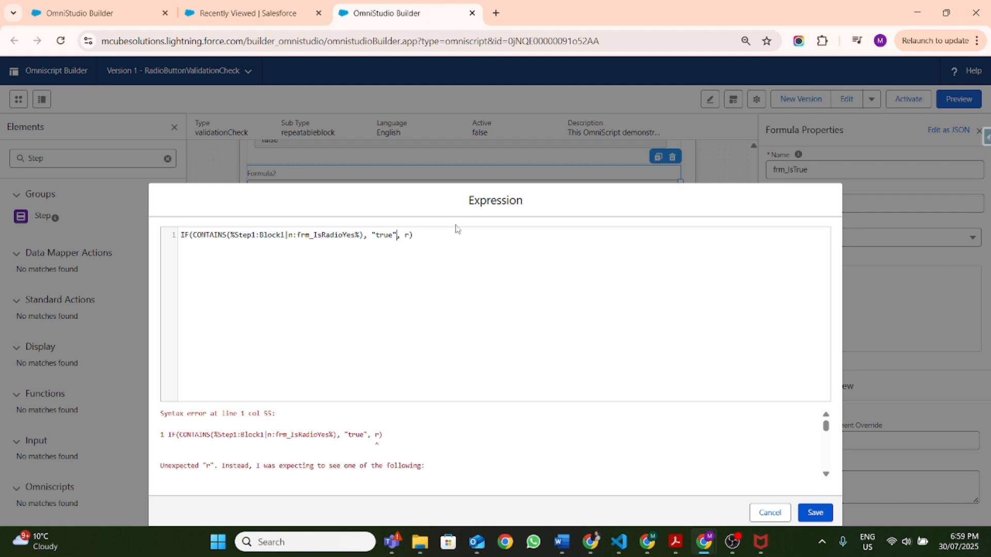
pyautogui.write(')')
pyautogui.click(413, 237)
pyautogui.press('BackSpace')
pyautogui.write('true')
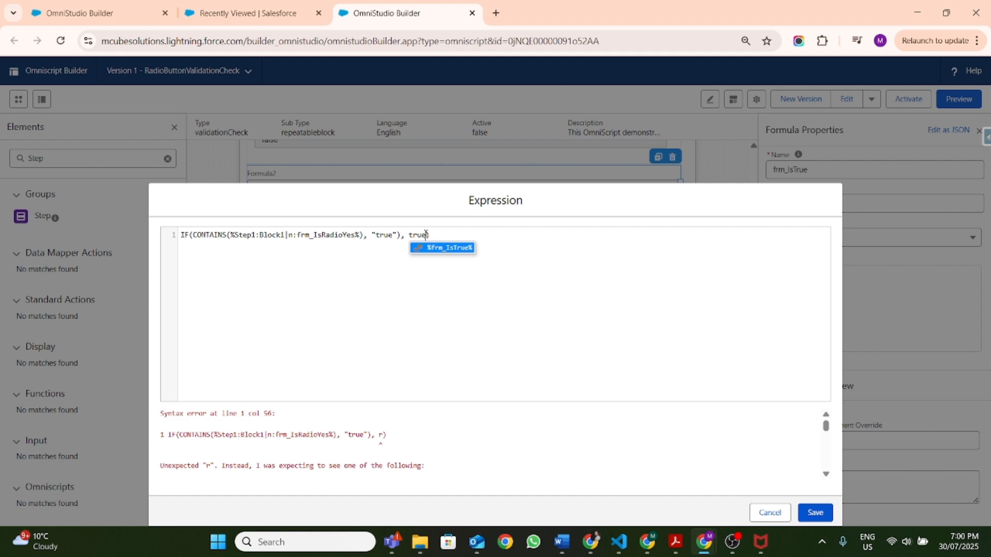
pyautogui.write(',false')
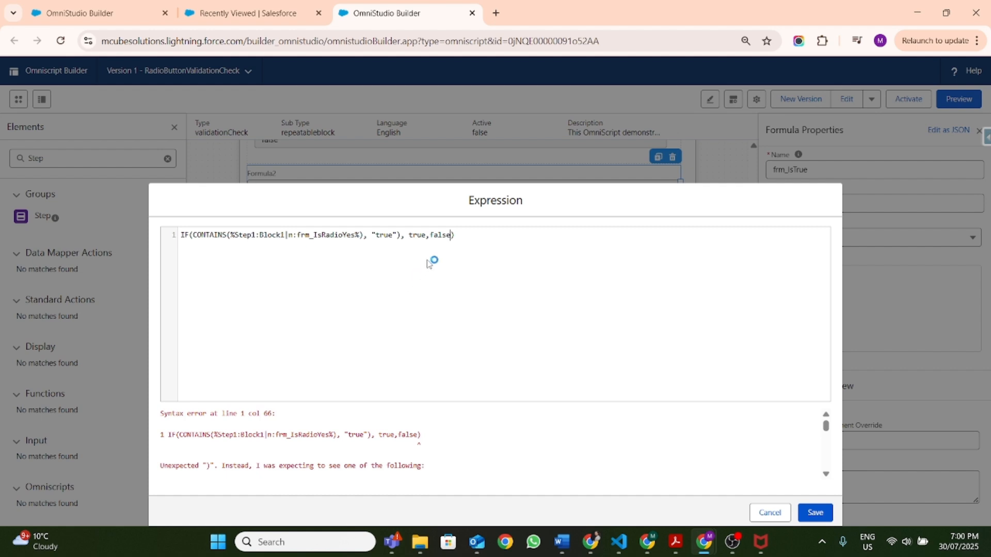
pyautogui.click(430, 237)
pyautogui.click(393, 277)
# - Remove the extra closing parenthesis after %Step1:Block1|n:frm_IsRadioYes% and save the formula expression
pyautogui.doubleClick(255, 413)
pyautogui.doubleClick(255, 435)
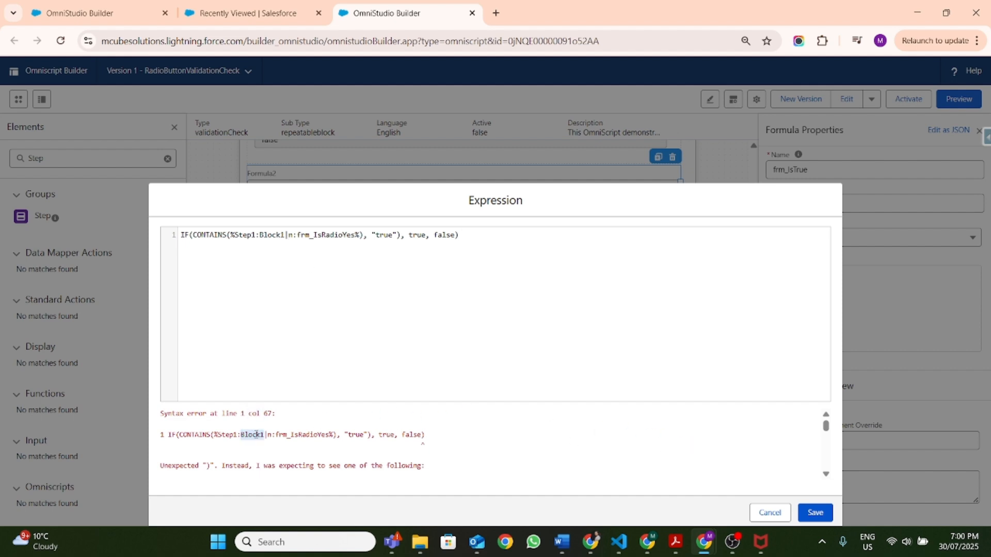
pyautogui.hotkey('alt', 'Tab')
pyautogui.doubleClick(202, 235)
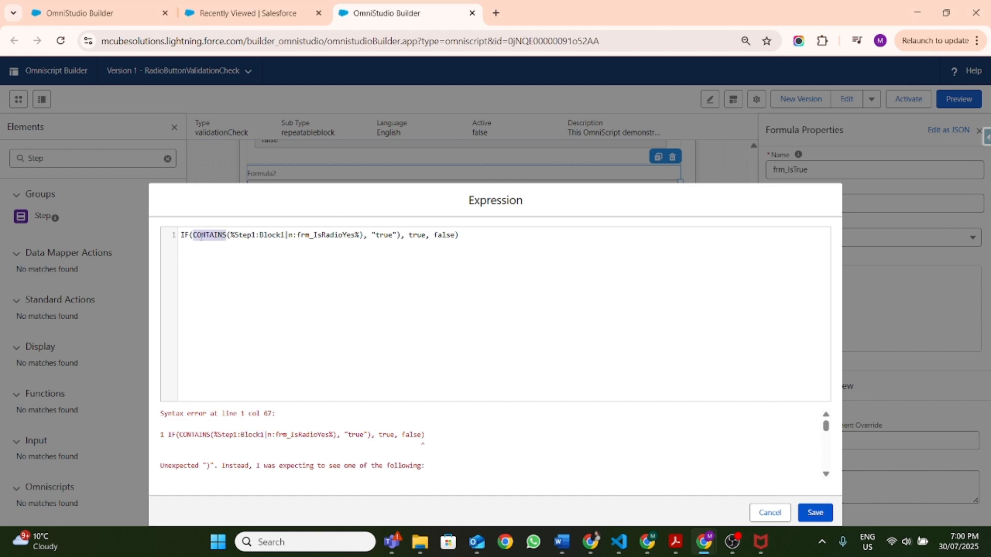
pyautogui.click(244, 237)
pyautogui.doubleClick(244, 236)
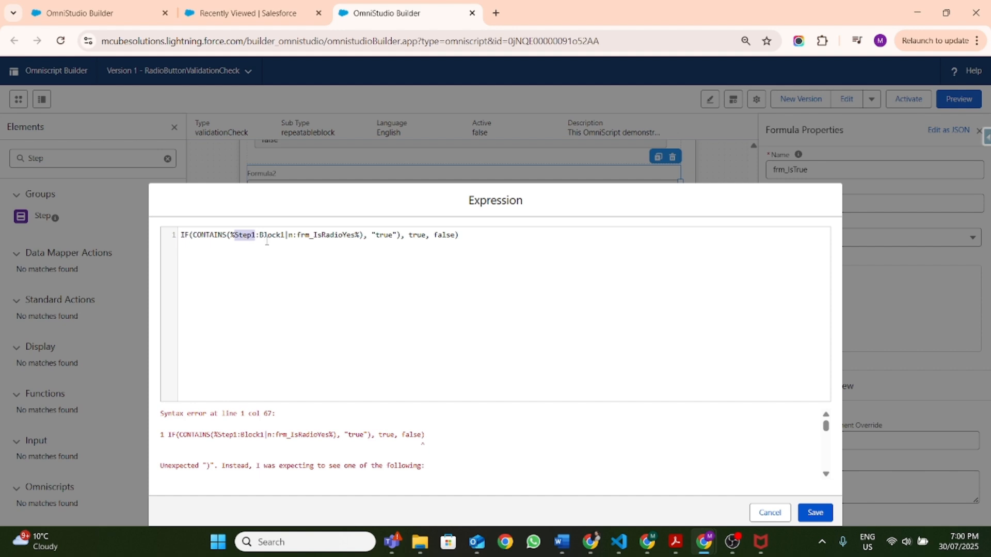
pyautogui.doubleClick(269, 239)
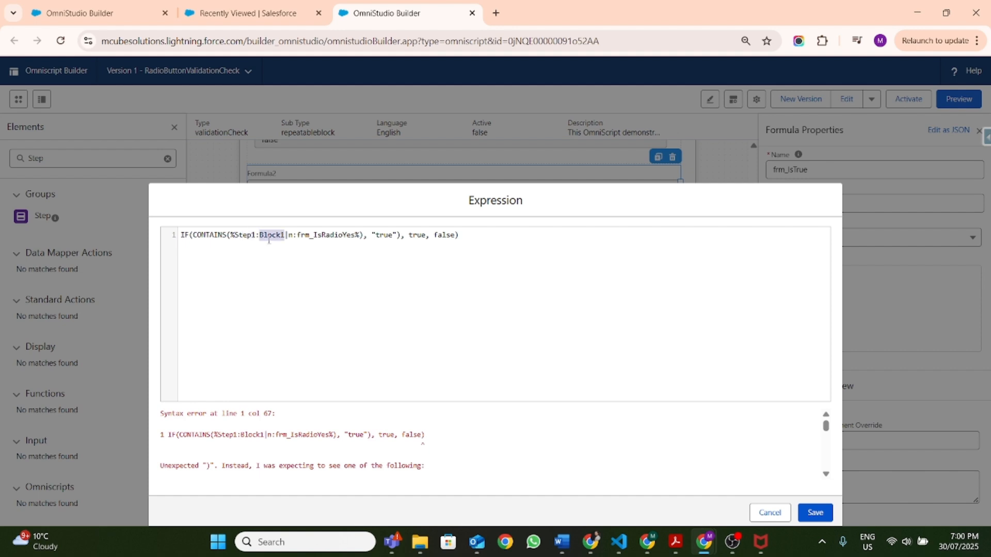
pyautogui.click(303, 238)
pyautogui.doubleClick(332, 237)
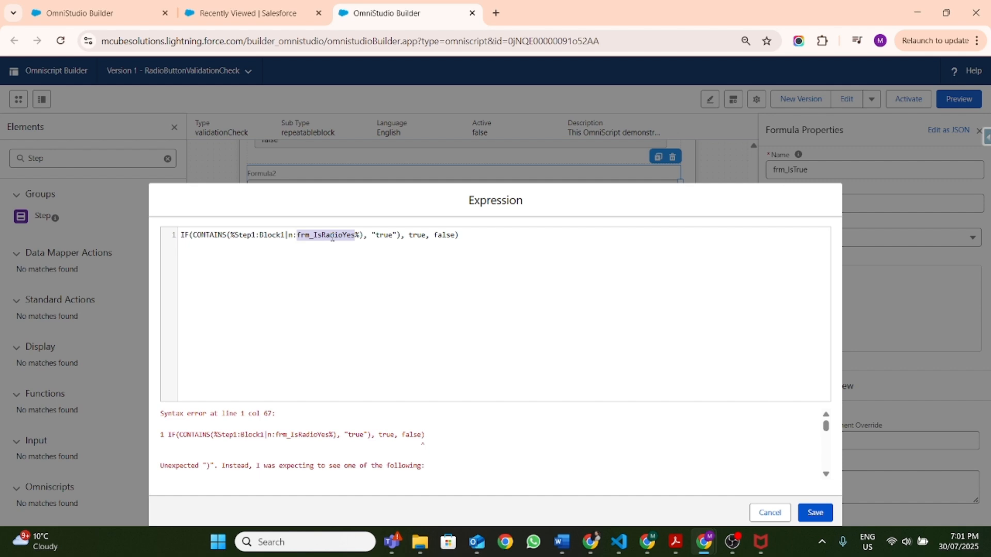
pyautogui.click(365, 237)
pyautogui.press('BackSpace')
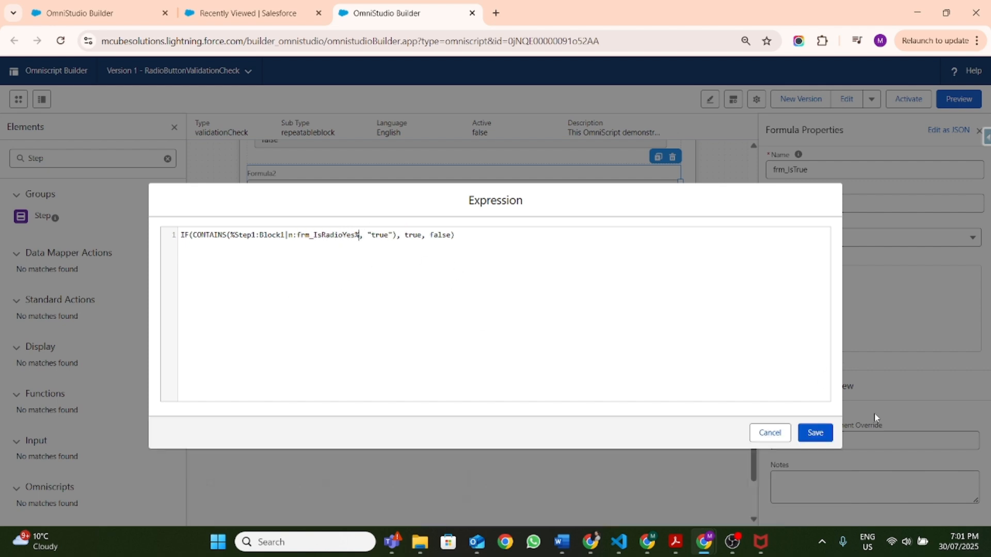
pyautogui.click(813, 432)
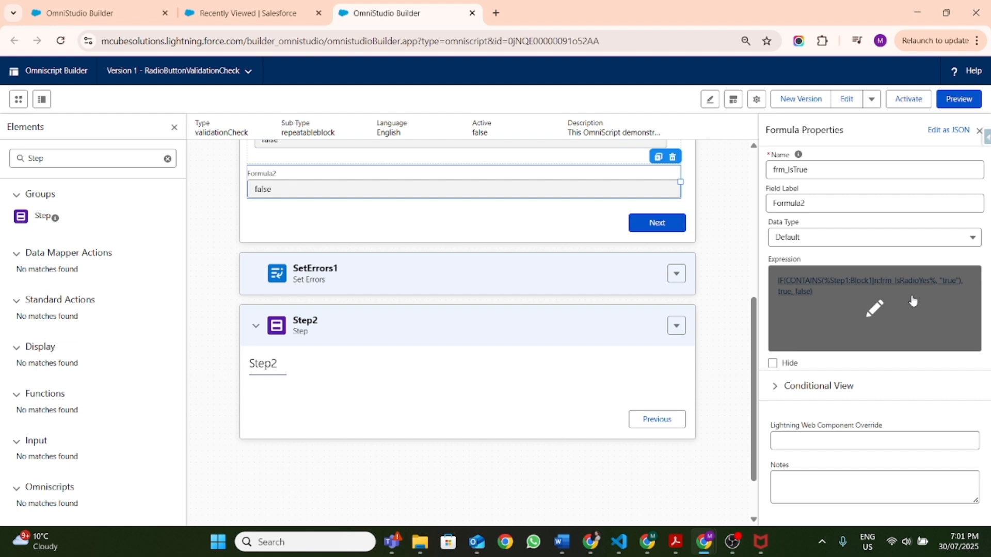
# - Add an error map entry to SetErrors1 for the Select element with the value "Last name is Mandatory" in quotes
pyautogui.scroll(1, 388, 292)
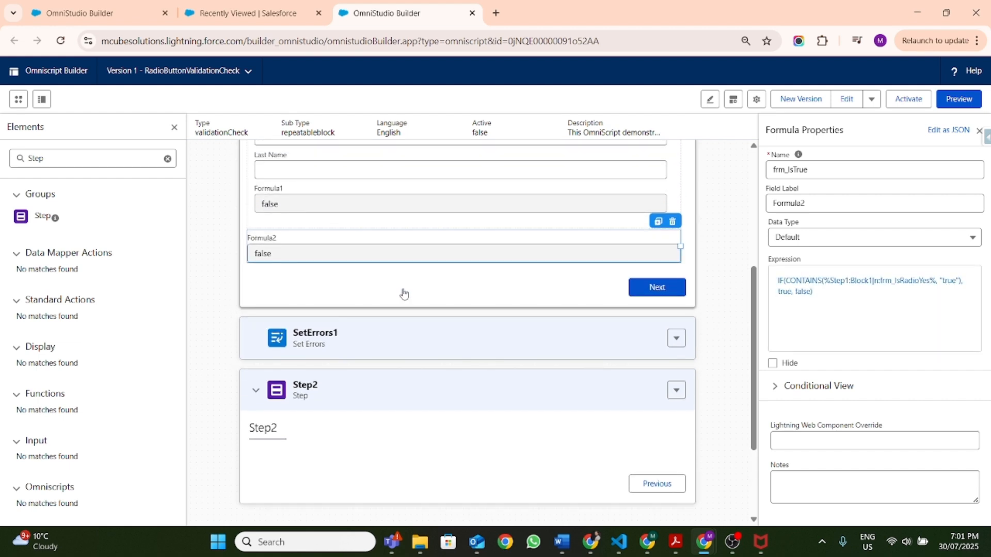
pyautogui.click(476, 336)
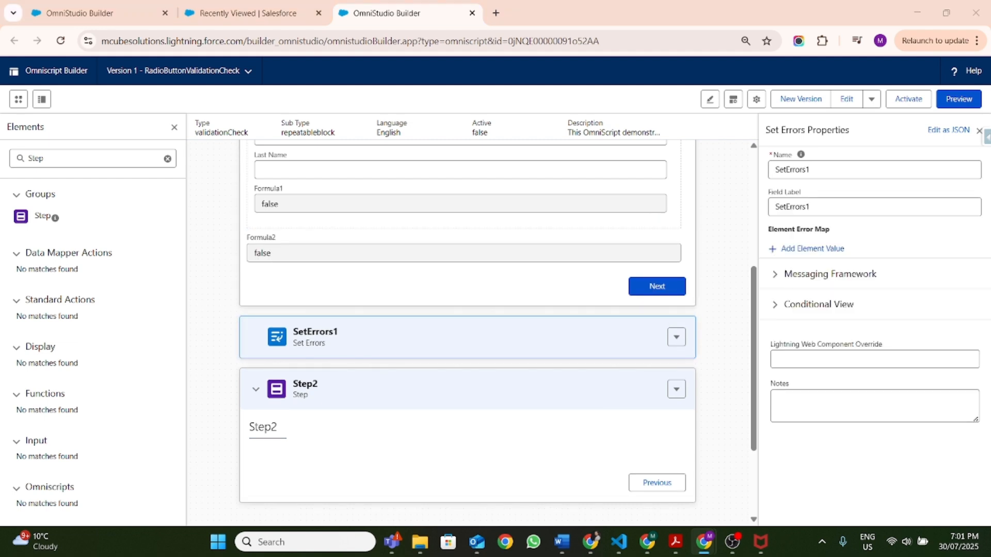
pyautogui.click(452, 338)
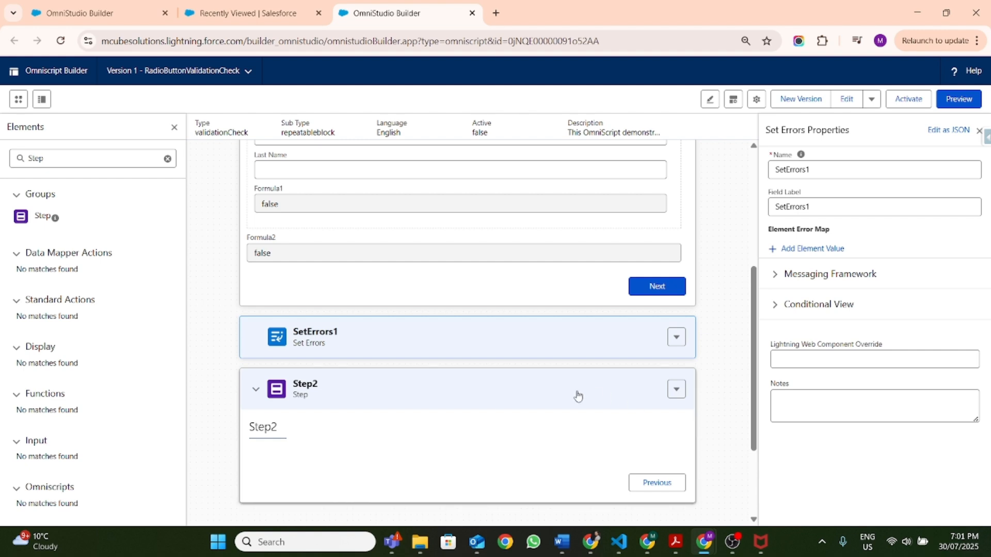
pyautogui.scroll(4, 576, 382)
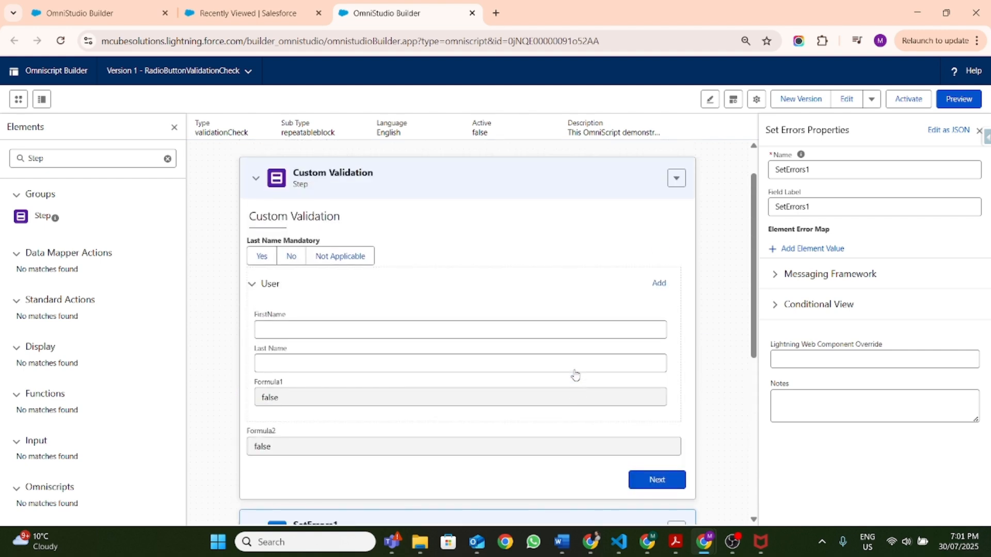
pyautogui.scroll(-1, 576, 382)
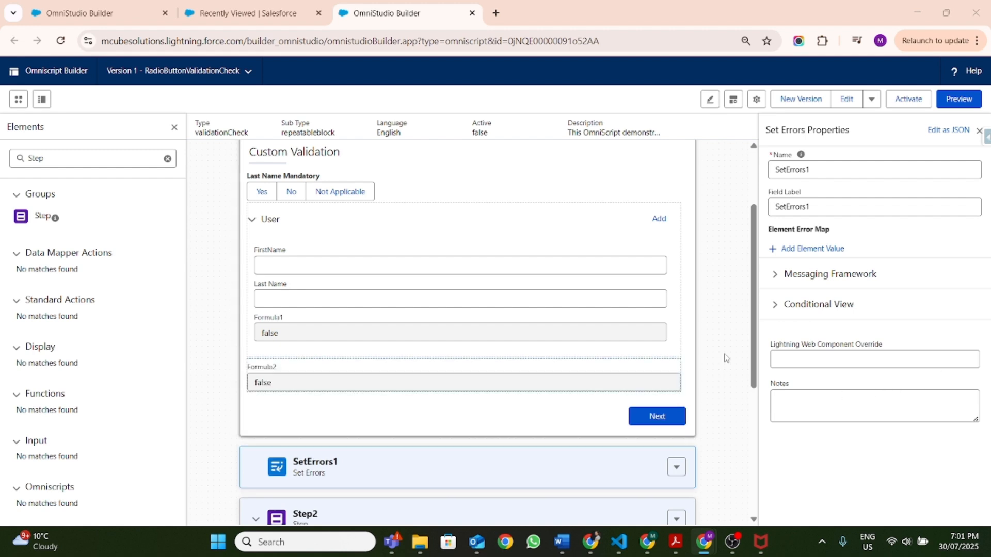
pyautogui.click(833, 249)
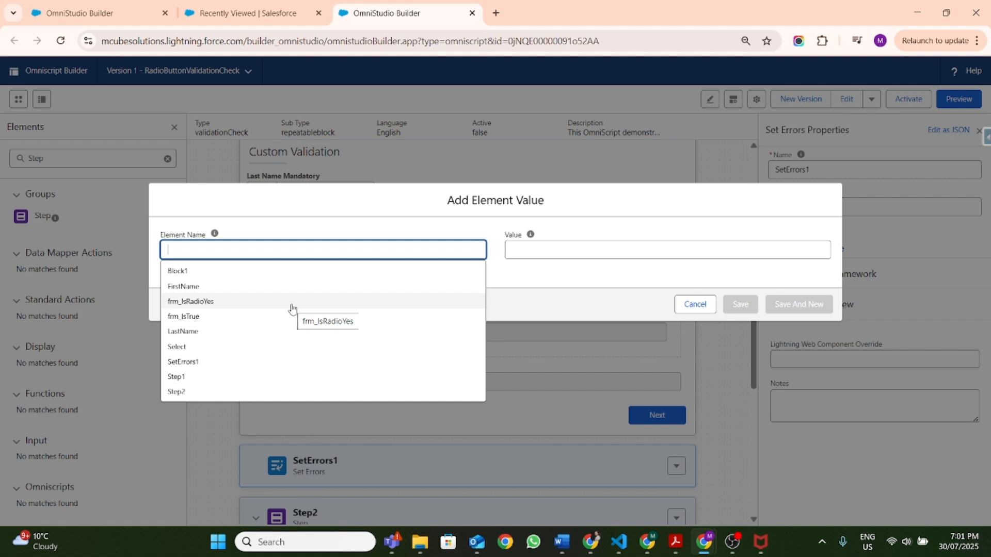
pyautogui.click(213, 353)
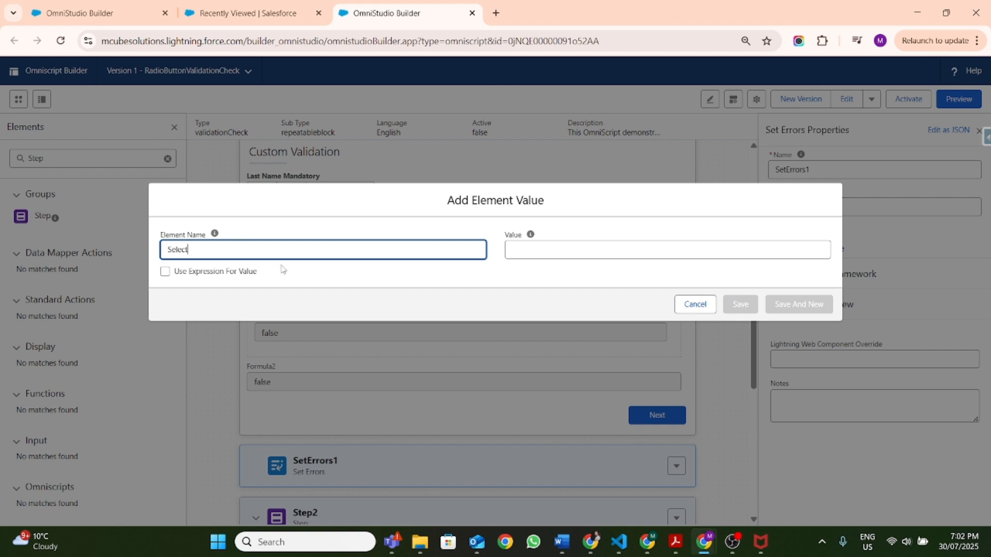
pyautogui.click(532, 248)
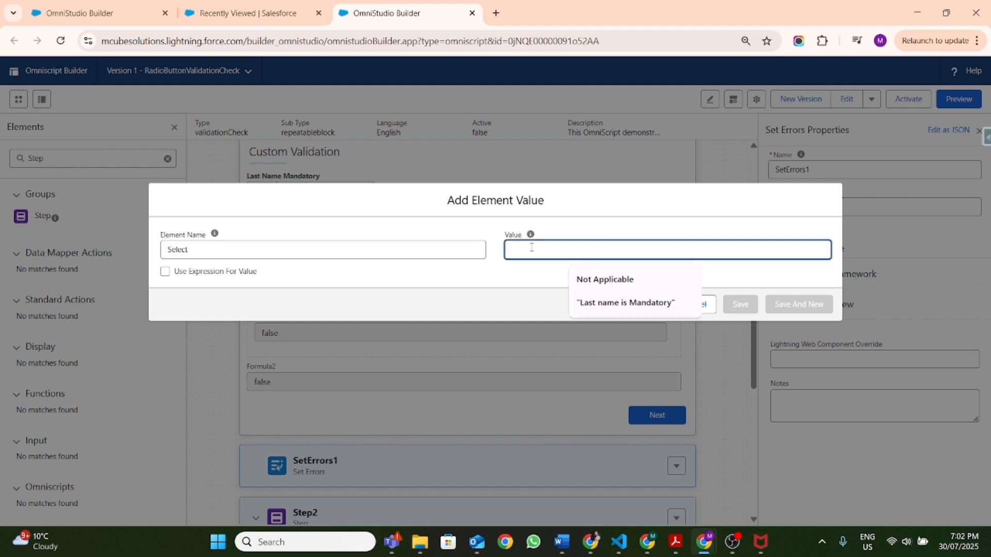
pyautogui.click(636, 304)
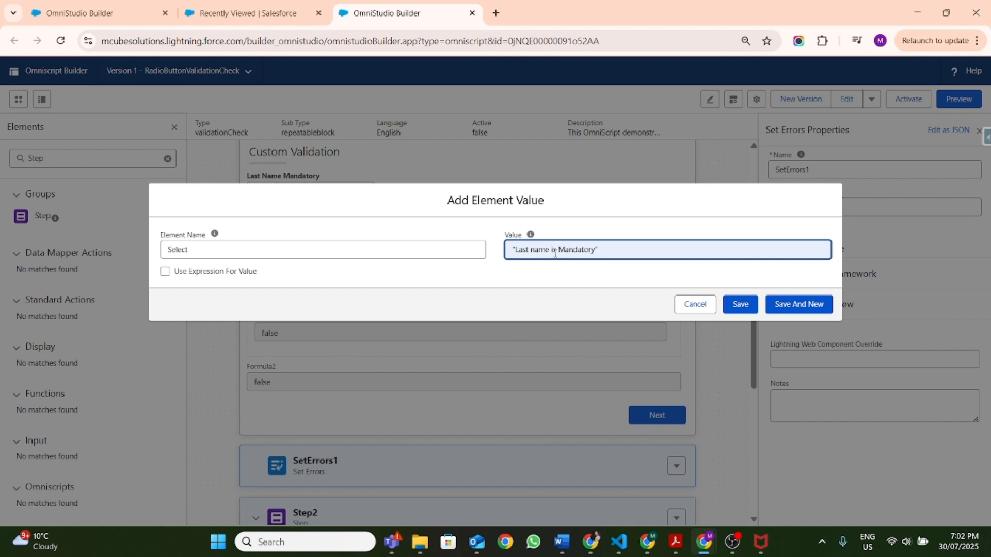
pyautogui.click(744, 309)
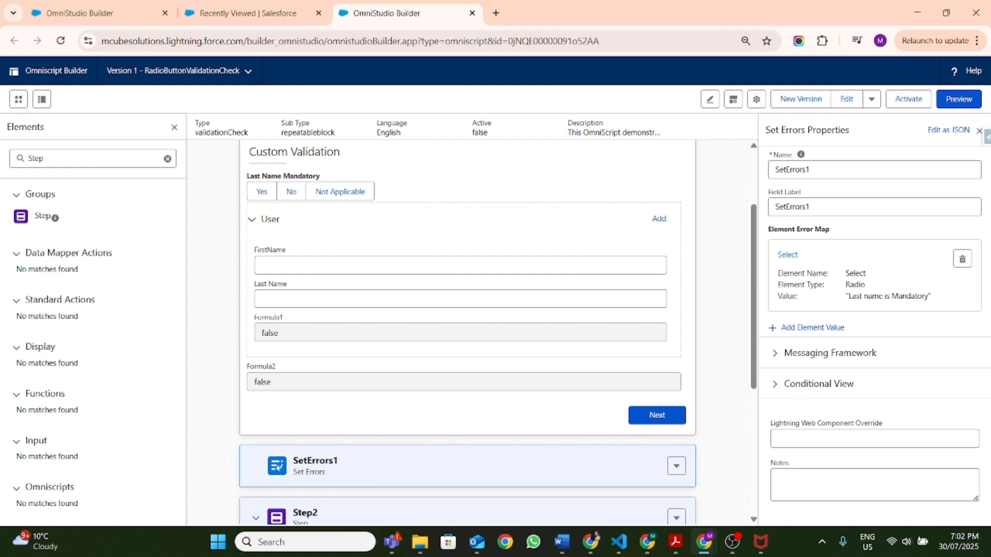
# - Set SetErrors1's conditional view to show the element only when frm_IsTrue is equal to true
pyautogui.click(774, 388)
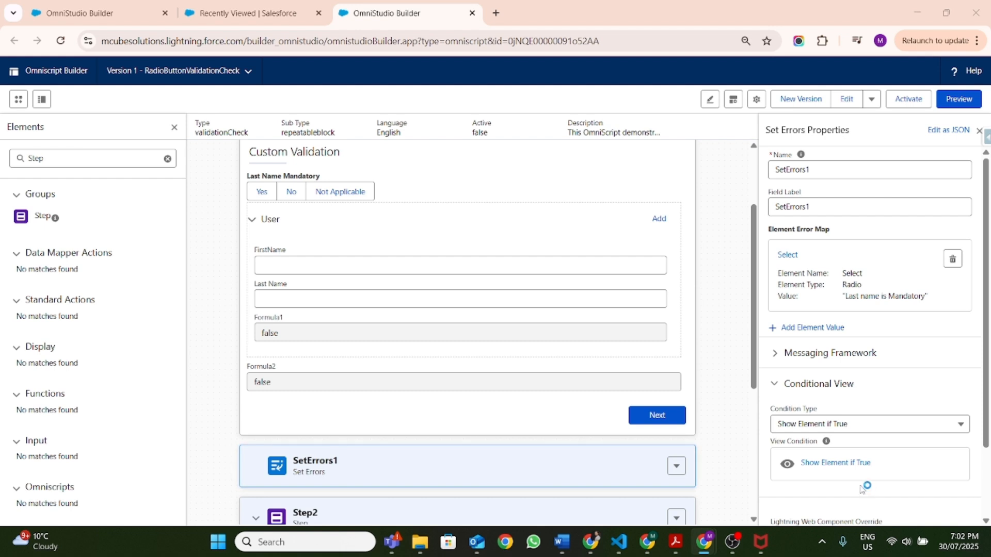
pyautogui.click(839, 464)
pyautogui.click(376, 321)
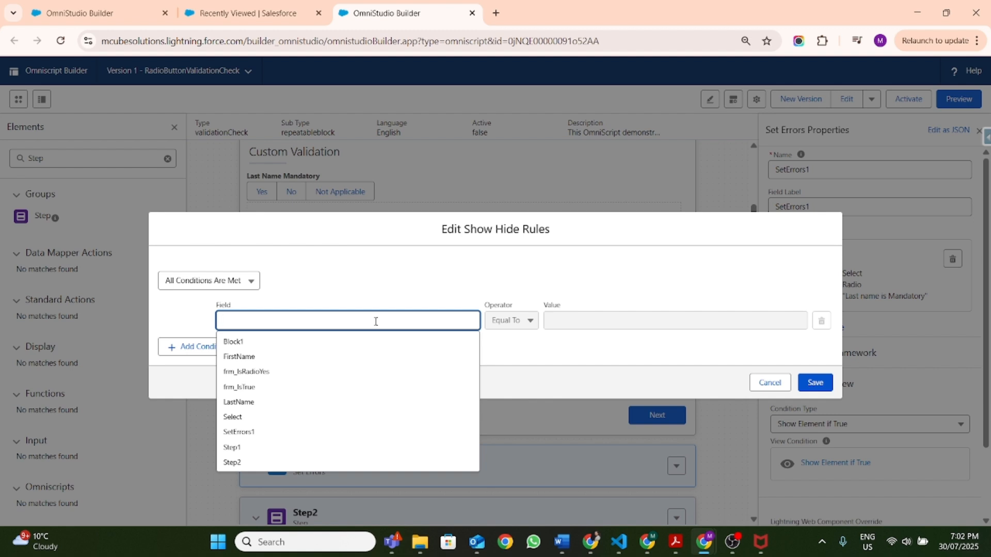
pyautogui.write('frm')
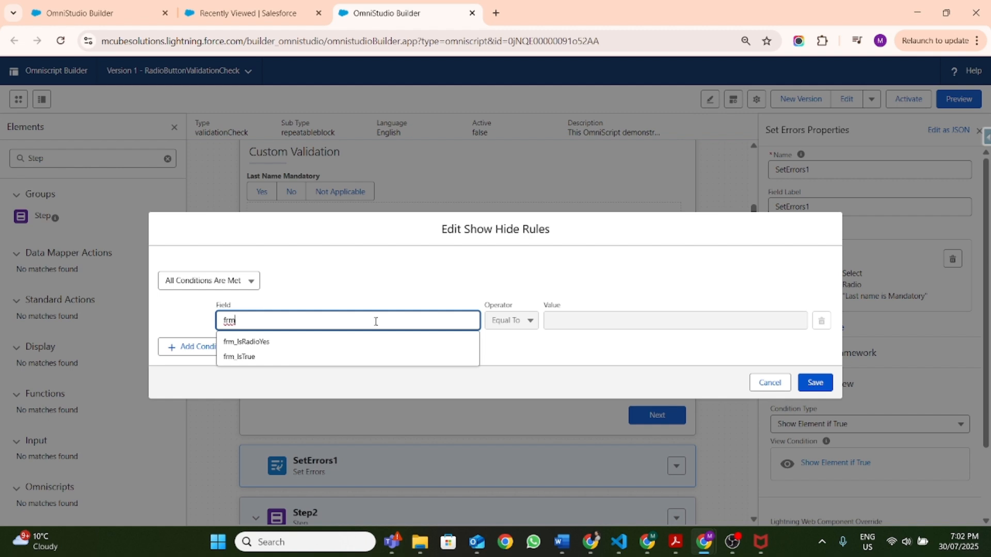
pyautogui.click(305, 357)
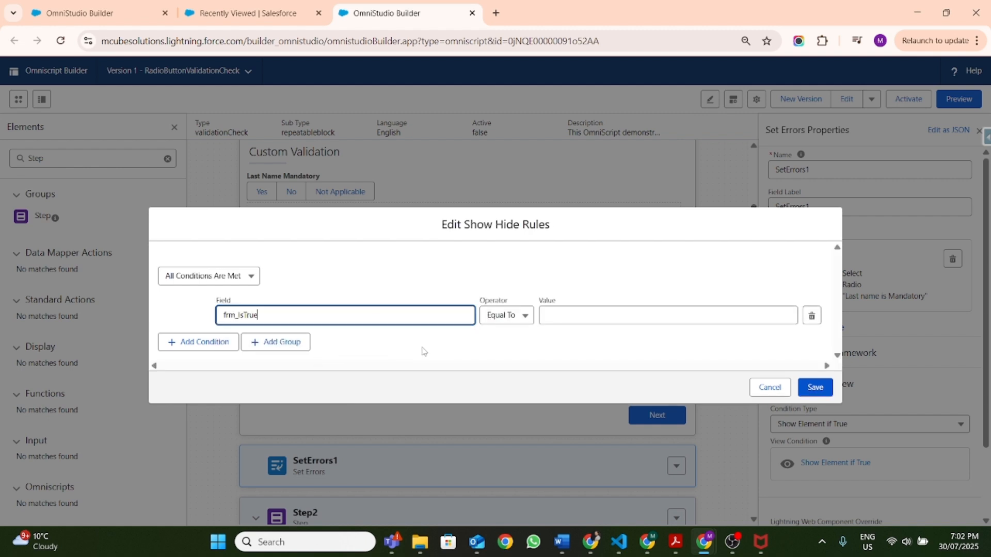
pyautogui.click(652, 311)
pyautogui.write('true')
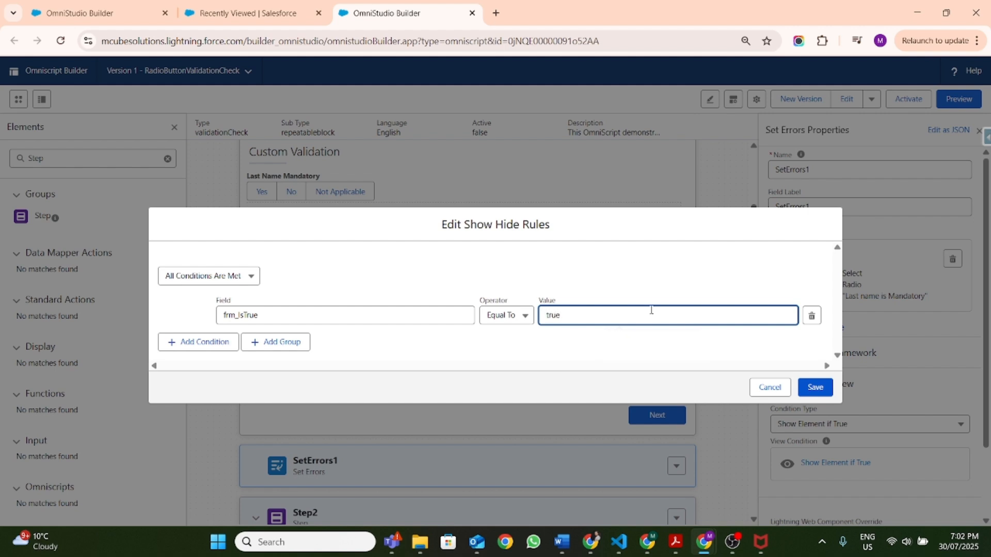
pyautogui.click(815, 387)
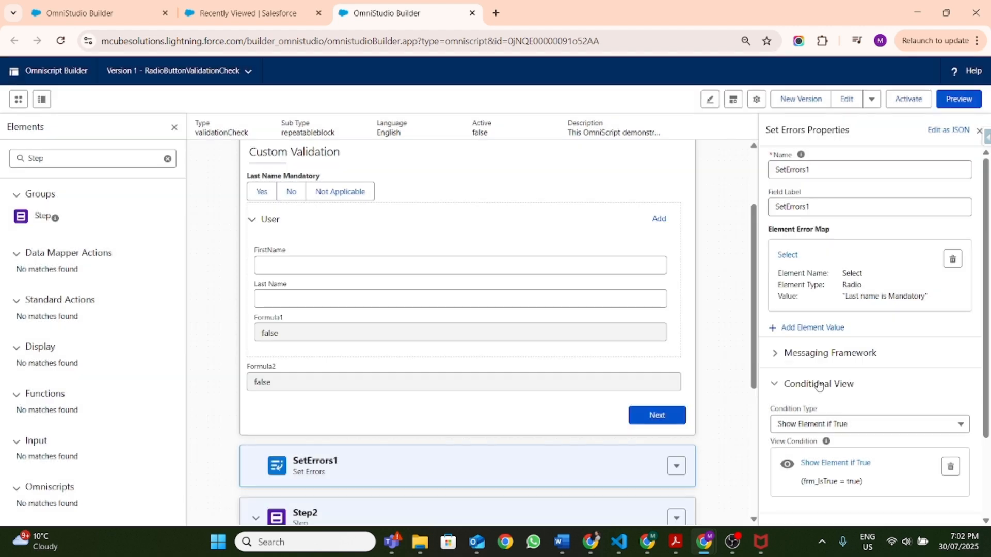
# - Preview the OmniScript and choose Yes for Last Name Mandatory
pyautogui.scroll(-5, 375, 371)
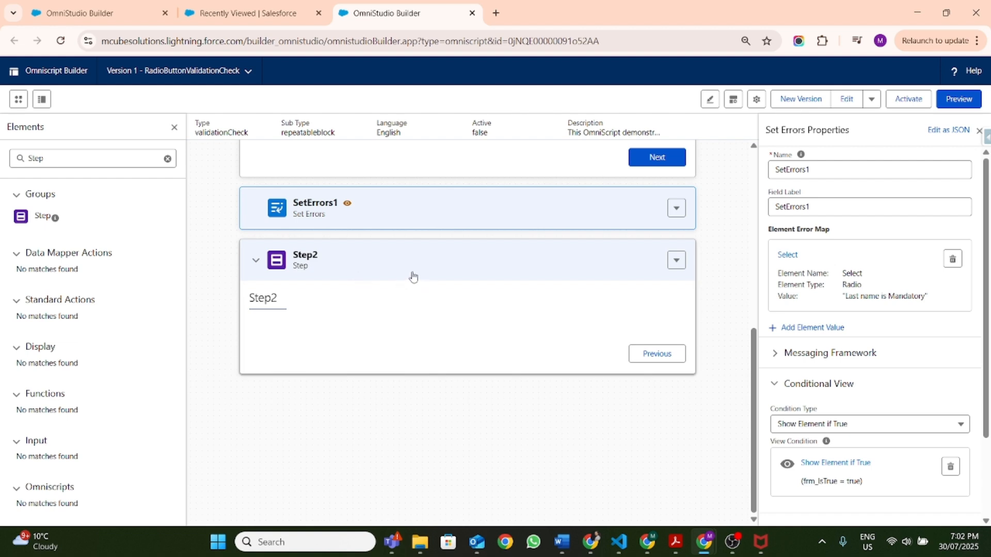
pyautogui.scroll(6, 442, 336)
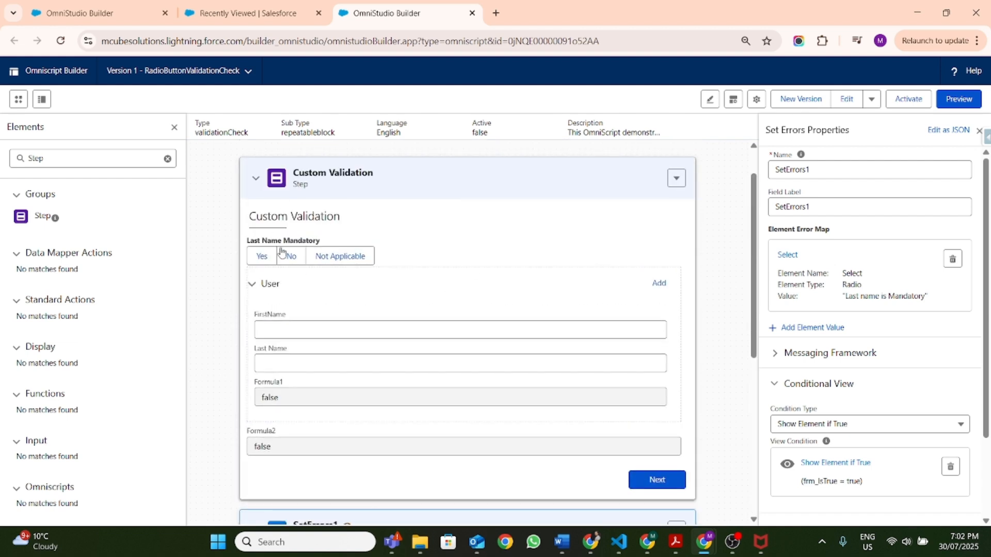
pyautogui.scroll(-6, 461, 268)
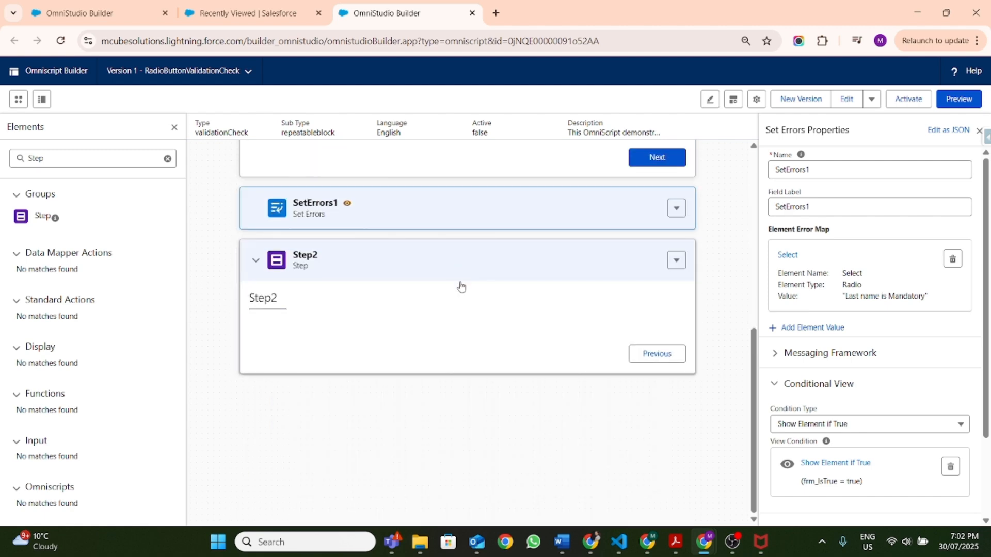
pyautogui.scroll(6, 443, 348)
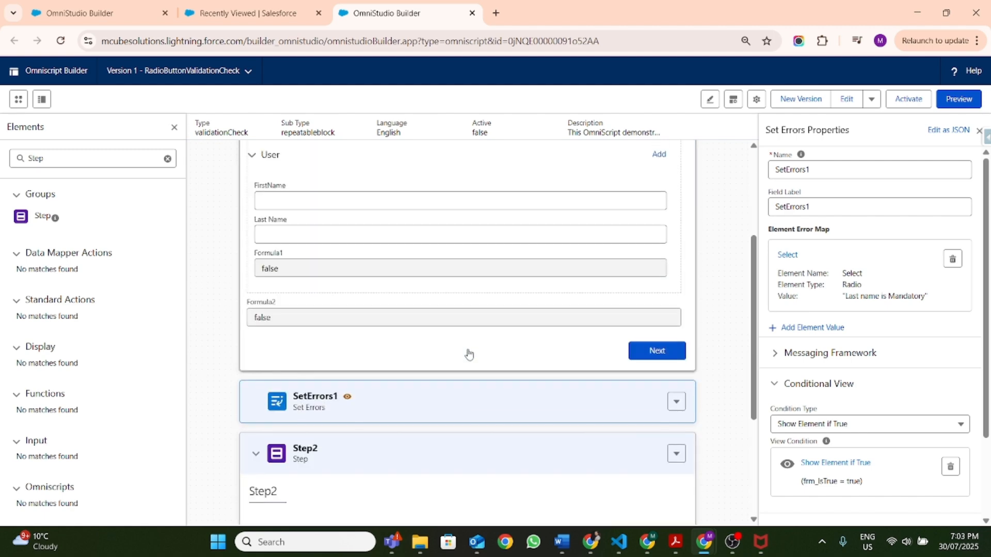
pyautogui.click(970, 110)
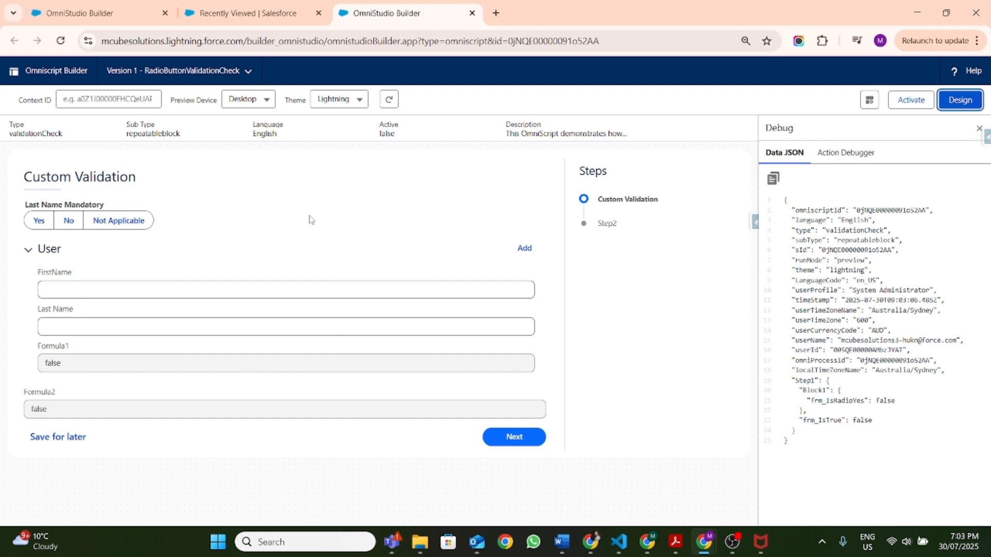
pyautogui.click(40, 223)
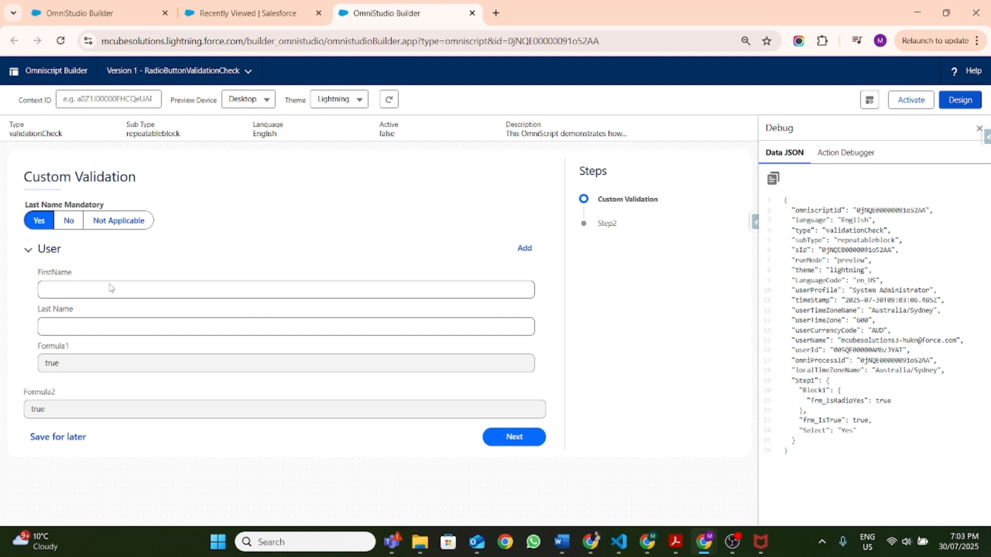
# - Add a second User block in the preview, leaving the Last Name field empty in both blocks
pyautogui.click(525, 250)
pyautogui.scroll(-2, 520, 249)
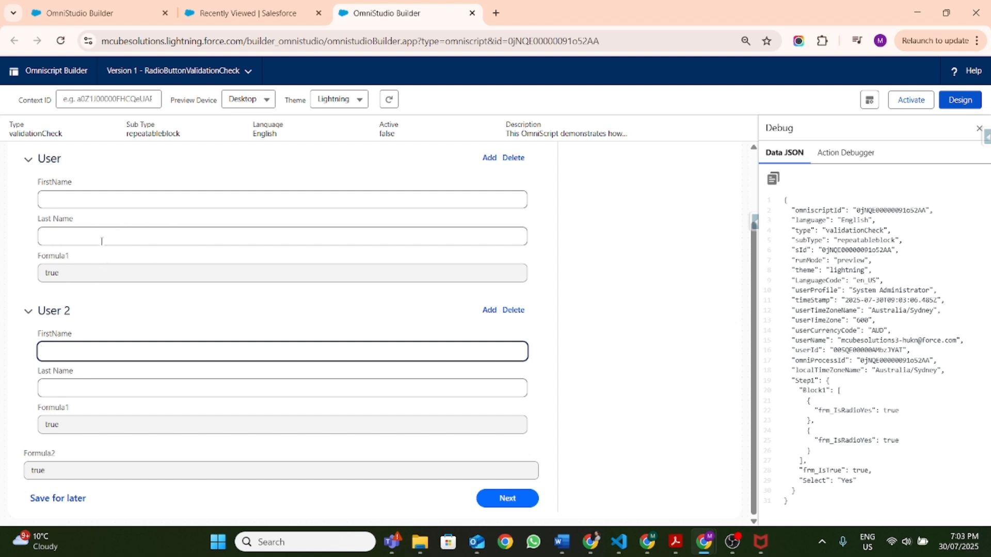
pyautogui.click(109, 226)
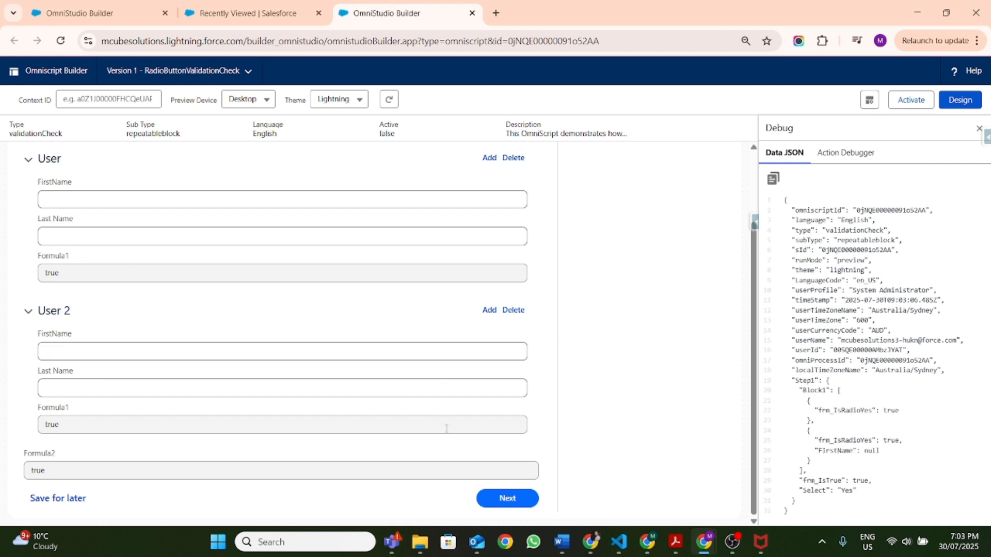
pyautogui.scroll(2, 365, 369)
pyautogui.scroll(-2, 316, 350)
pyautogui.click(208, 385)
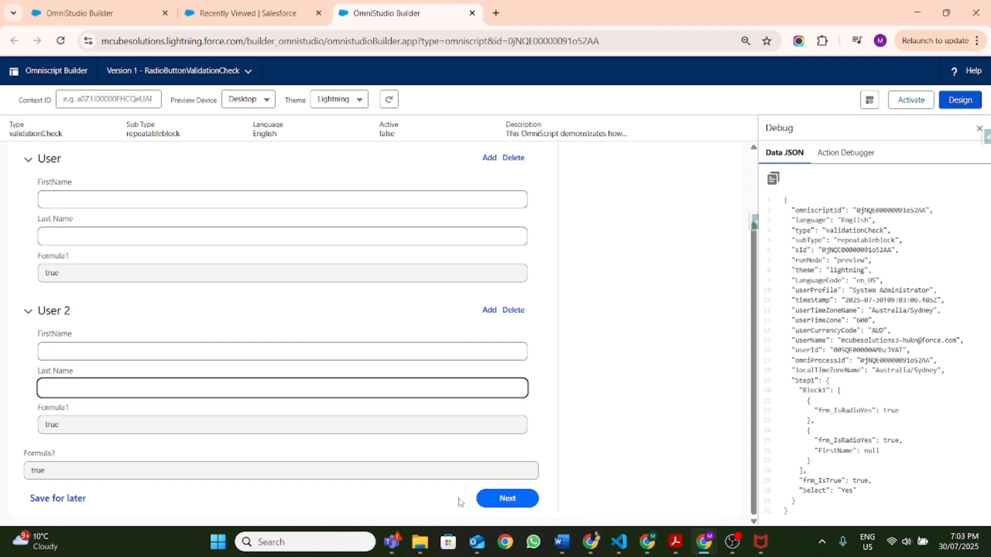
# - Test advancing the preview with both Last Name fields empty, and again with only the first User's Last Name set to "test"
pyautogui.click(478, 498)
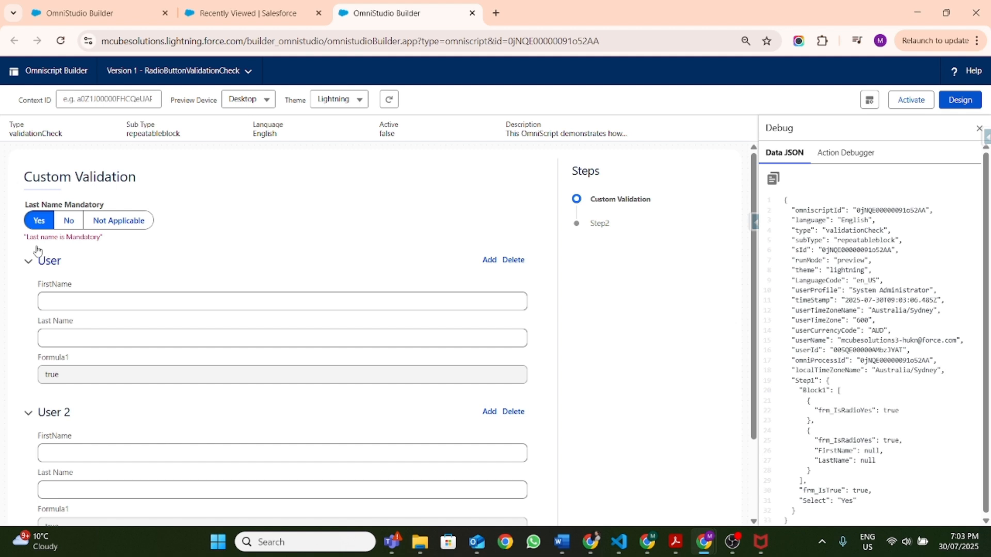
pyautogui.scroll(-2, 104, 232)
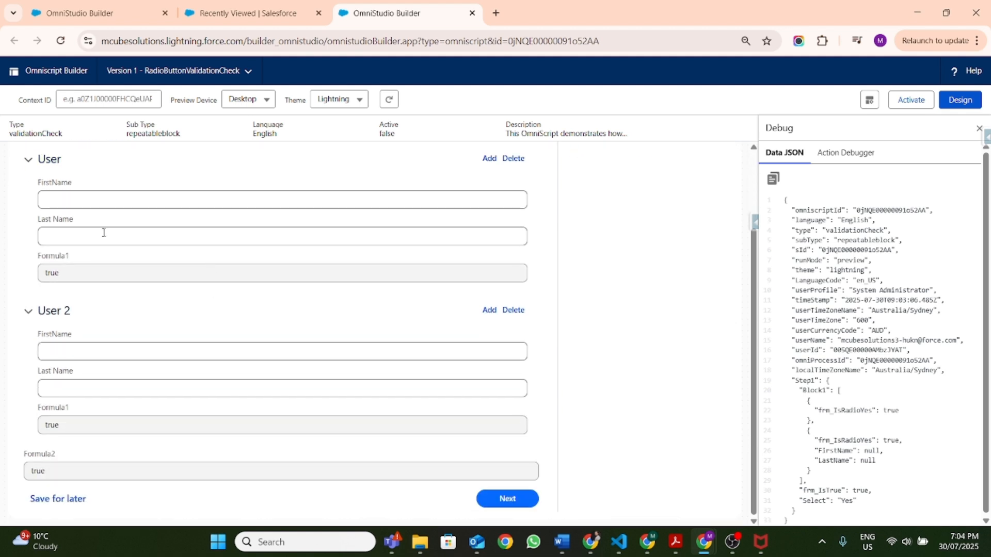
pyautogui.click(94, 237)
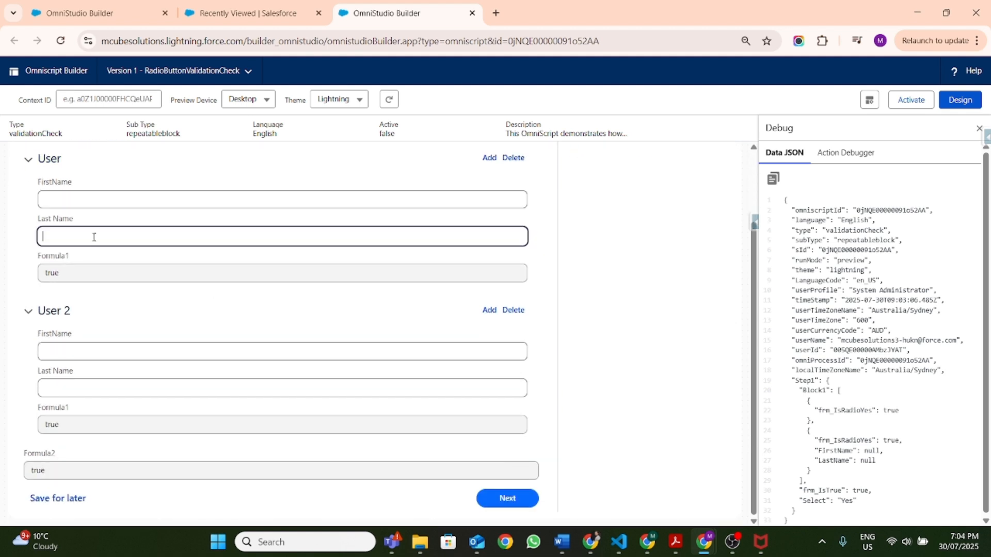
pyautogui.click(238, 316)
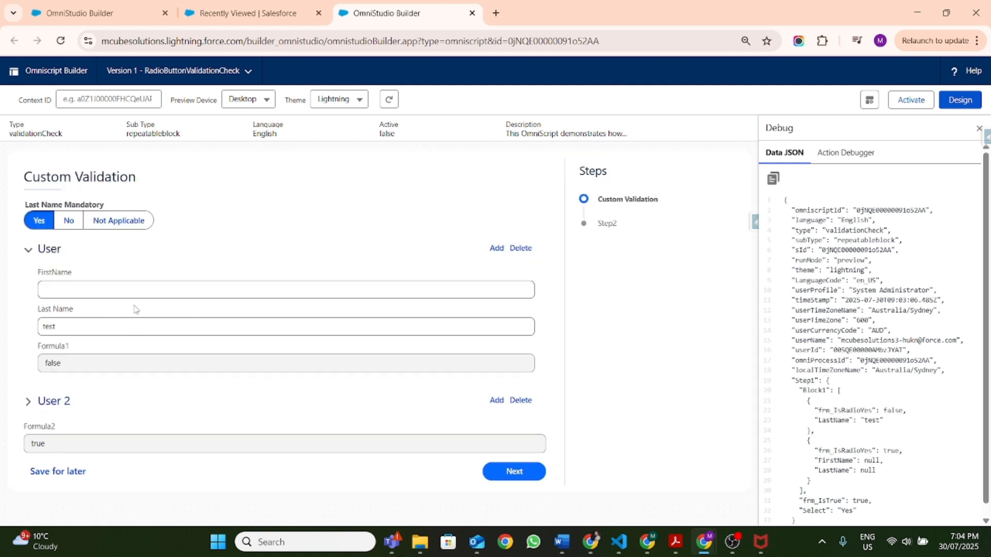
pyautogui.click(35, 407)
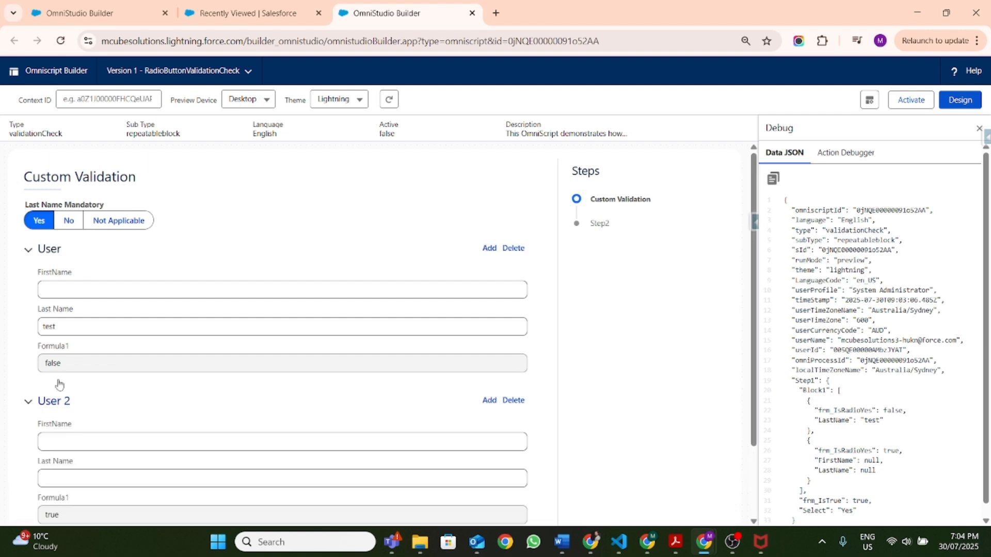
pyautogui.scroll(-2, 280, 304)
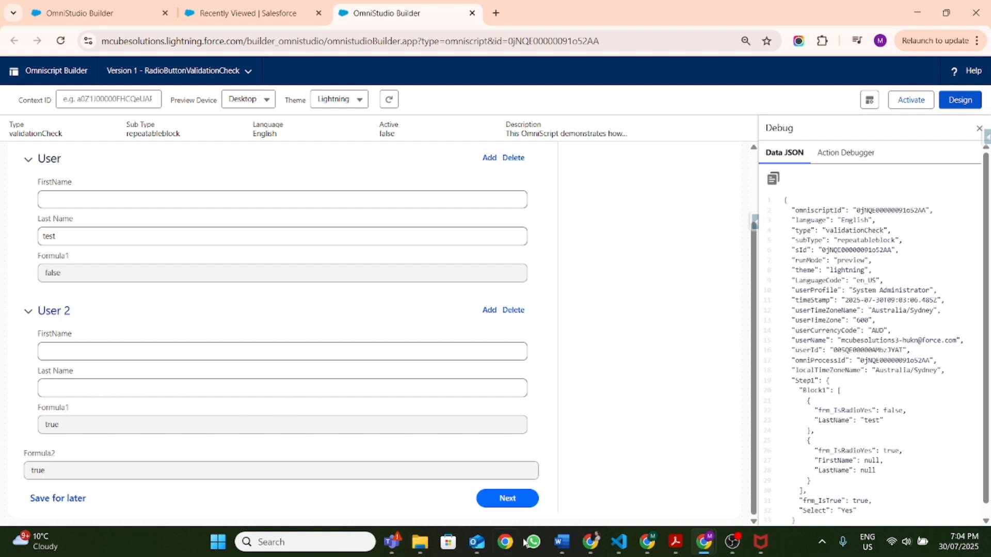
pyautogui.click(497, 499)
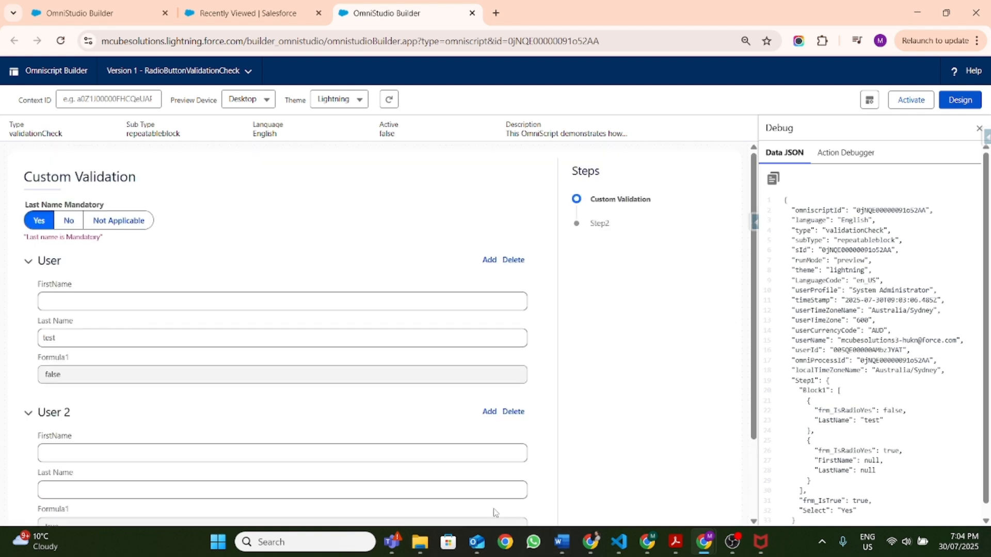
# - Enter "test 2" as the Last Name in the User 2 block and advance to Step2
pyautogui.scroll(-2, 103, 214)
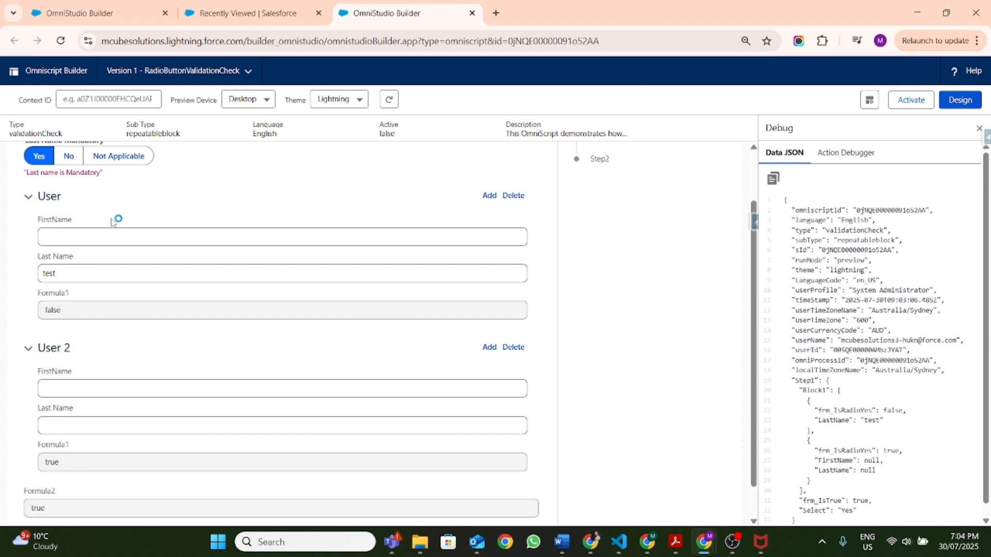
pyautogui.click(129, 389)
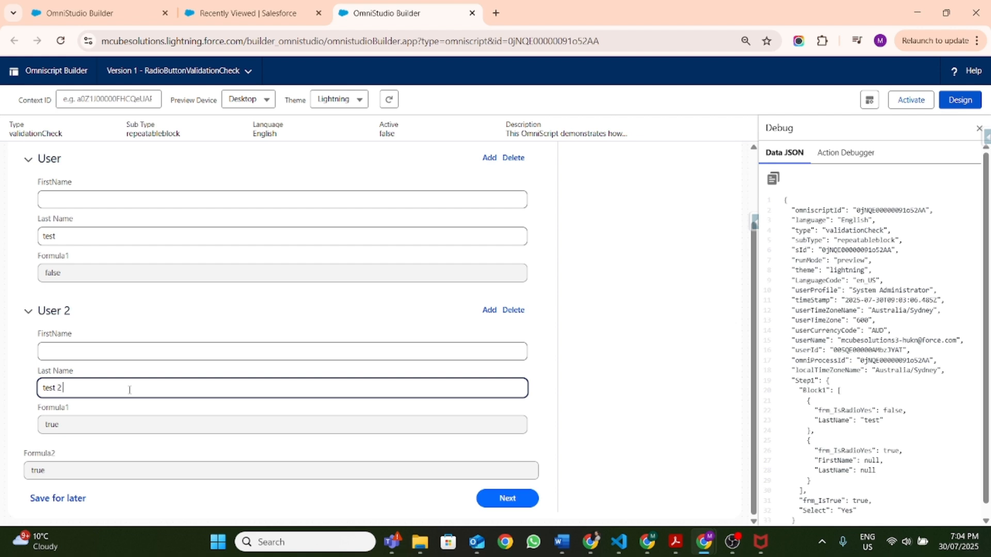
pyautogui.click(533, 501)
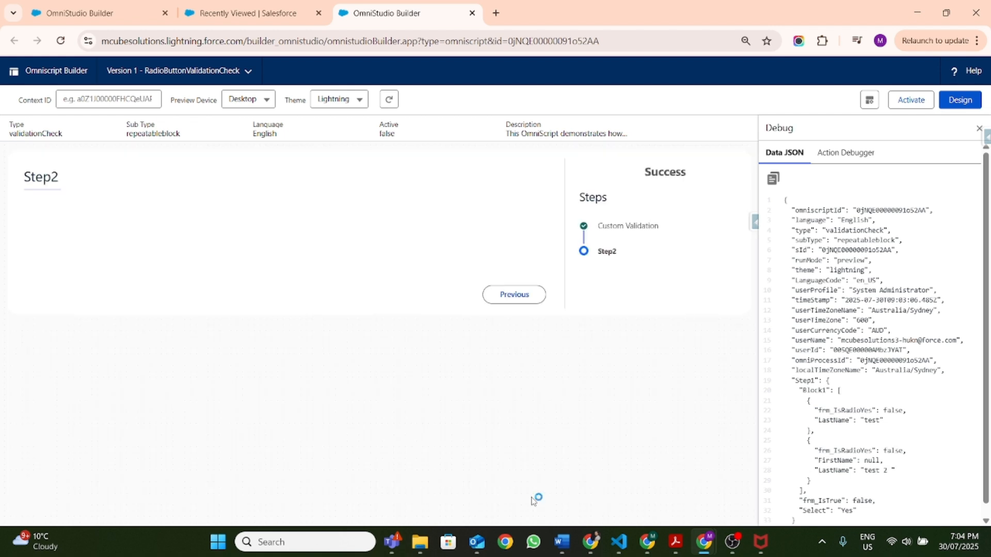
# - Return to the Custom Validation step, choose No for Last Name Mandatory and delete the first User block
pyautogui.click(513, 295)
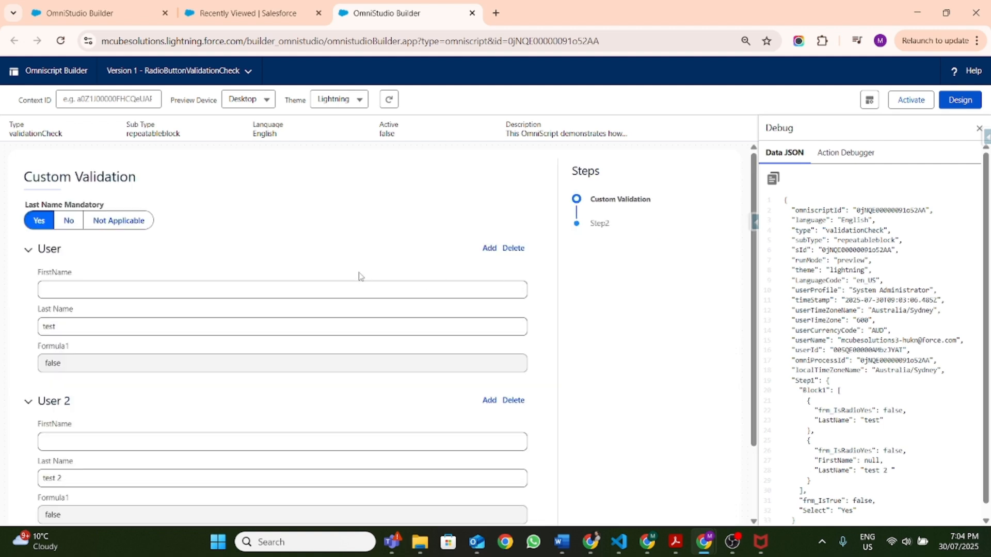
pyautogui.scroll(-2, 186, 286)
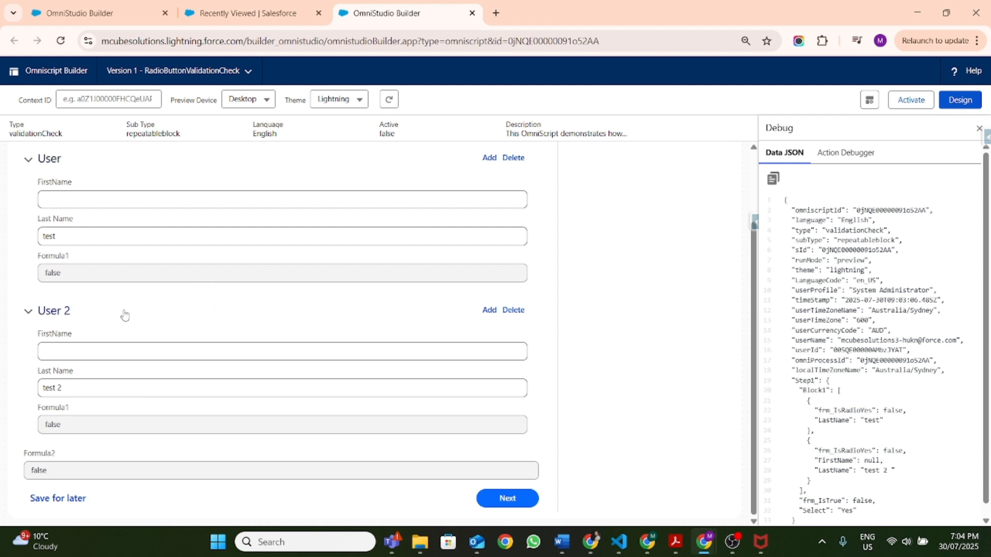
pyautogui.scroll(2, 214, 329)
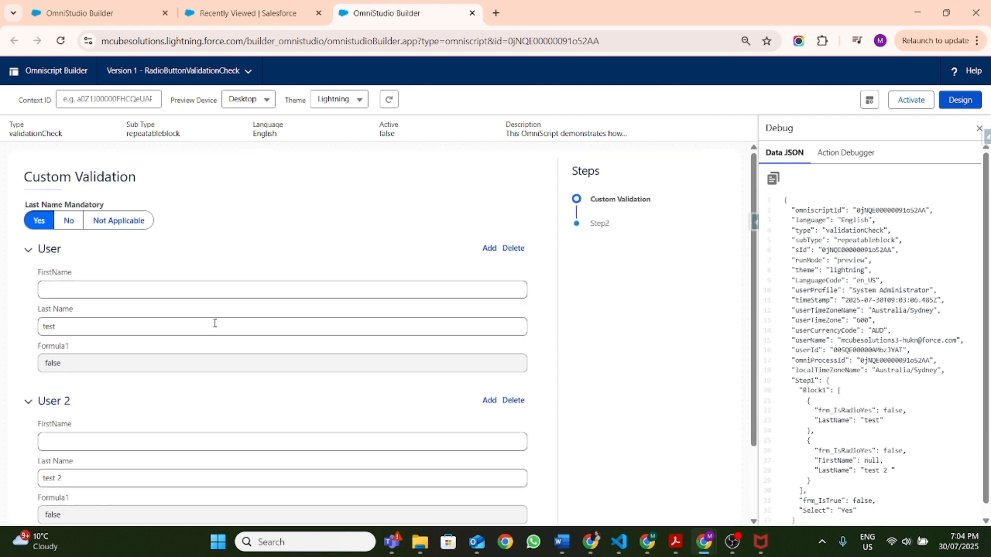
pyautogui.click(66, 228)
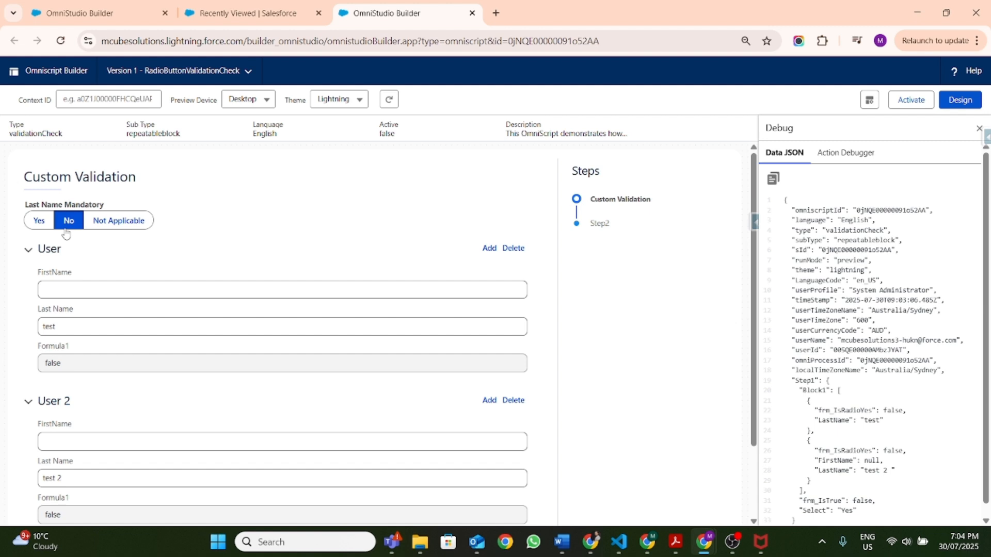
pyautogui.click(513, 249)
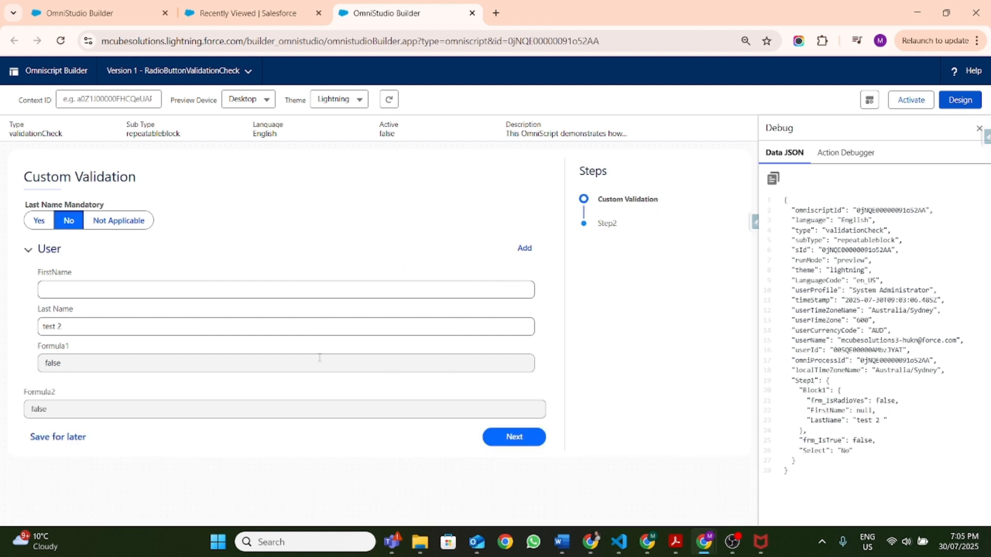
# - Clear the Last Name in the remaining User block and advance the preview to Step2
pyautogui.tripleClick(193, 327)
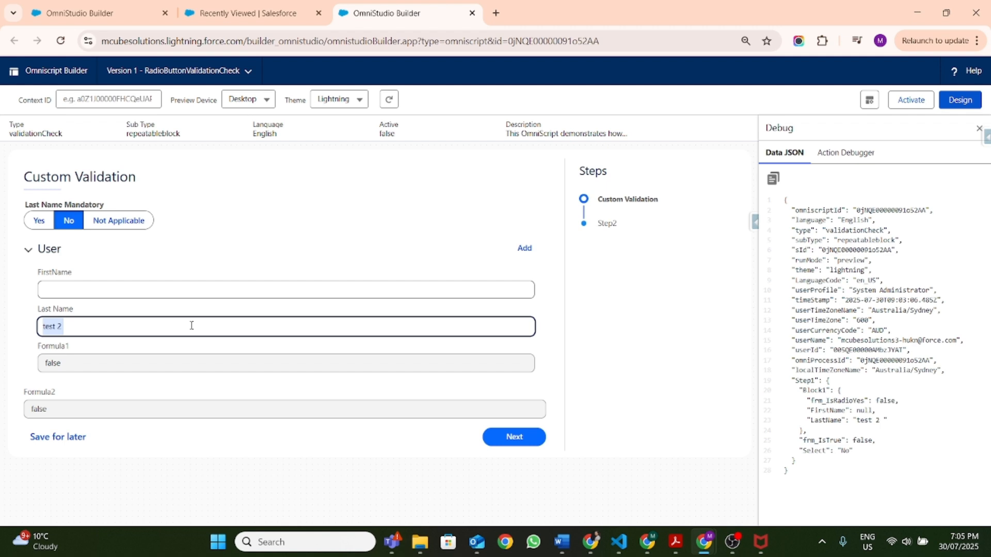
pyautogui.press('BackSpace')
pyautogui.click(191, 446)
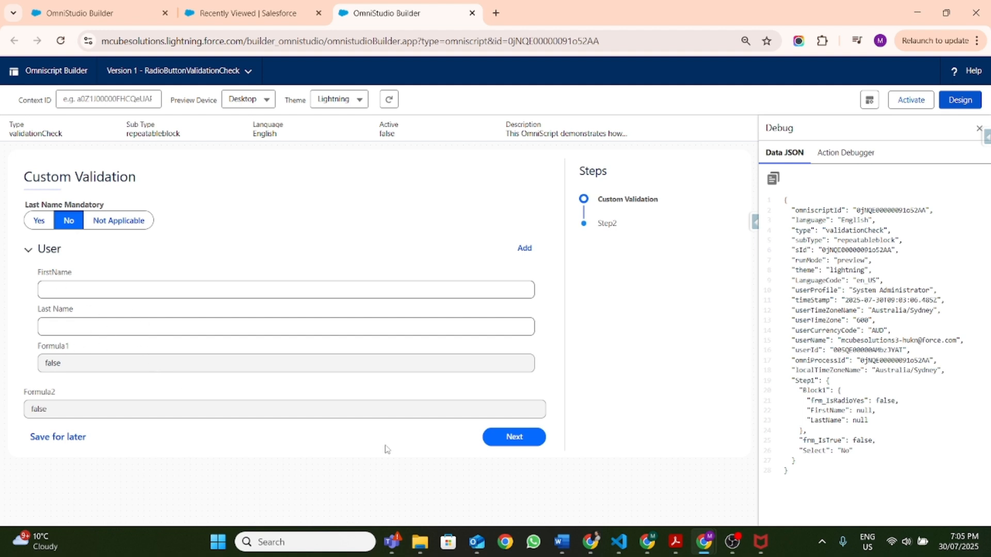
pyautogui.click(514, 438)
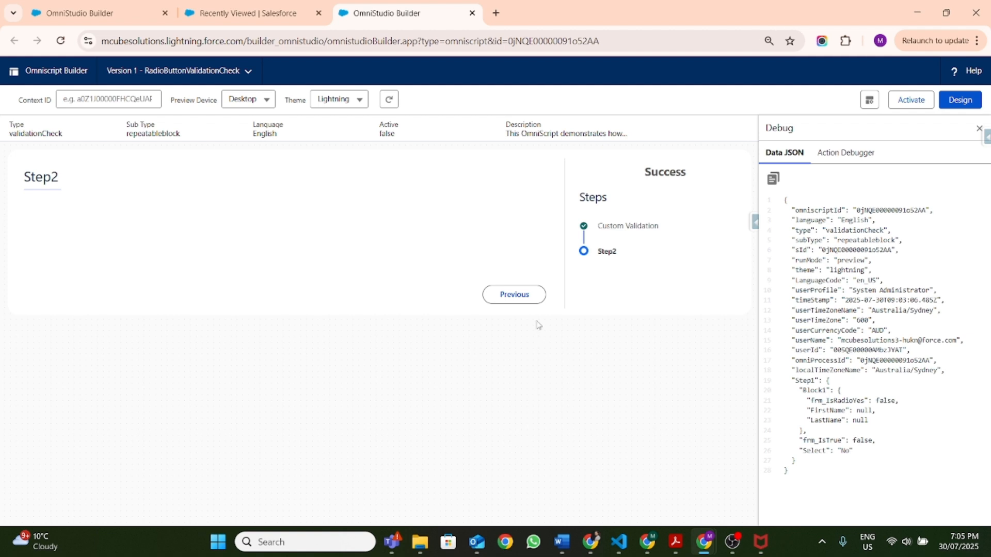
# - Go back to the Custom Validation step and choose Yes for Last Name Mandatory
pyautogui.click(535, 298)
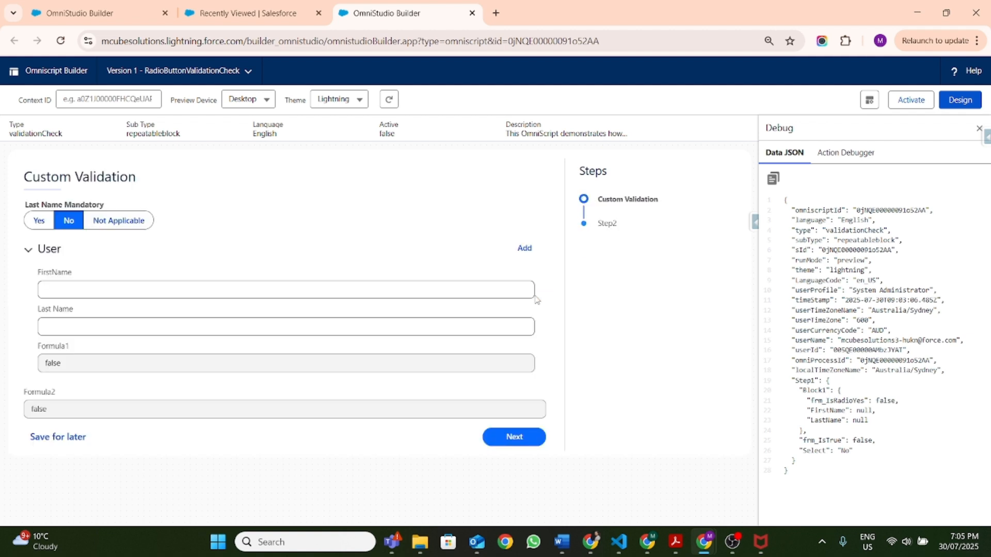
pyautogui.click(37, 221)
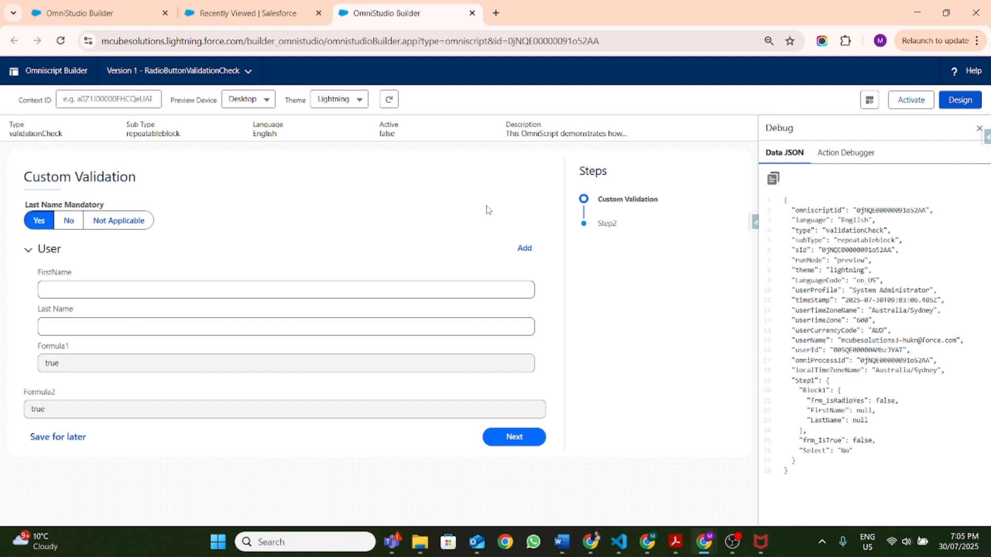
# - Return to the OmniScript design and hide both the Formula1 and Formula2 elements in the Custom Validation step
pyautogui.click(957, 101)
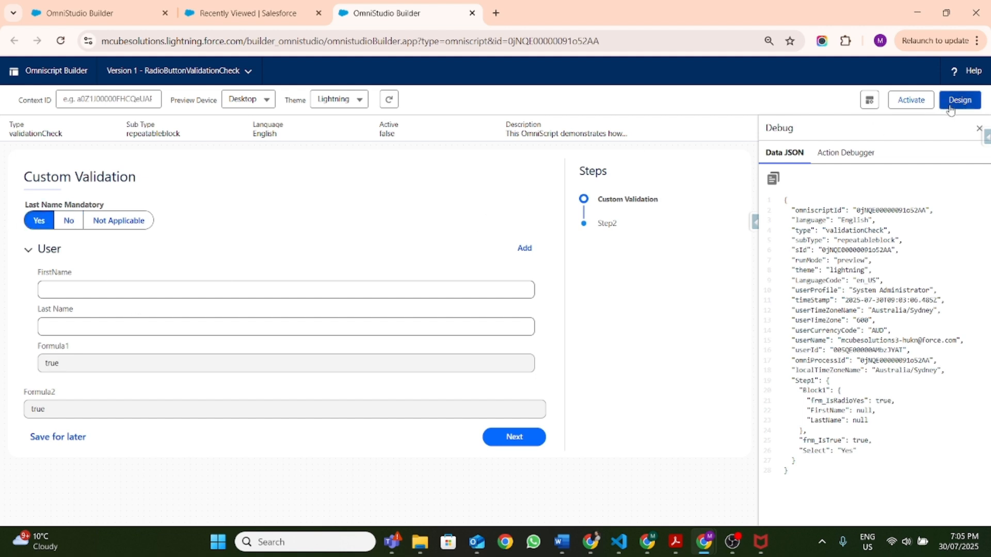
pyautogui.click(332, 335)
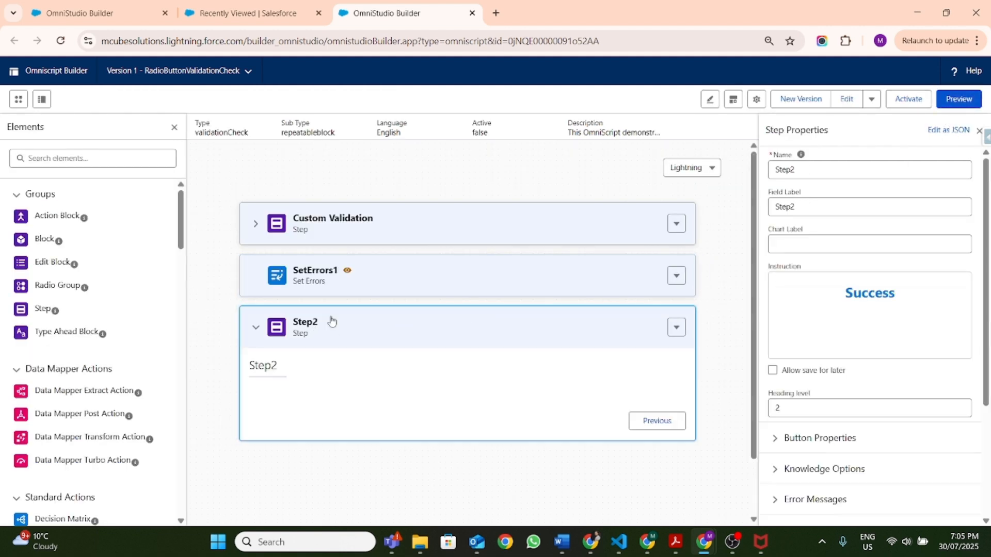
pyautogui.click(361, 244)
pyautogui.scroll(-4, 372, 354)
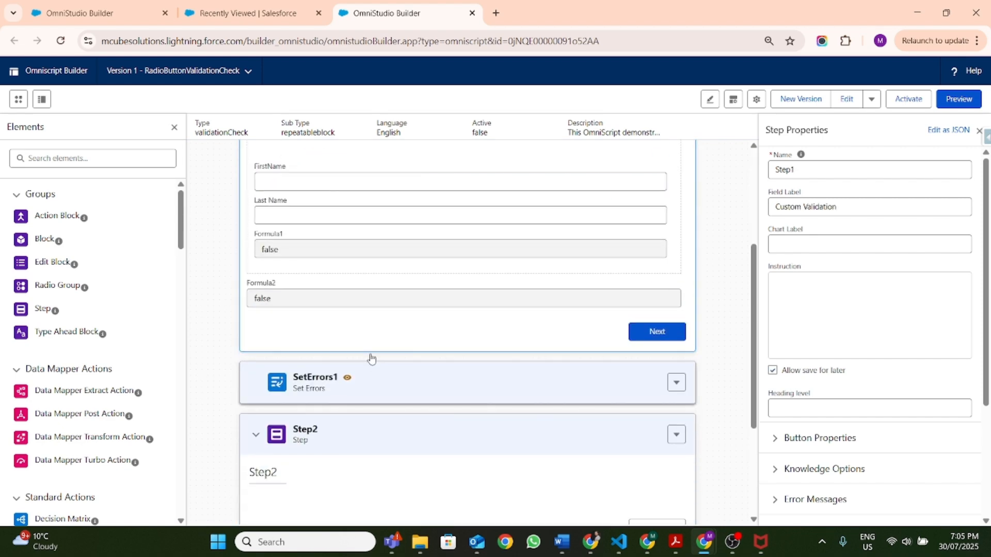
pyautogui.click(369, 248)
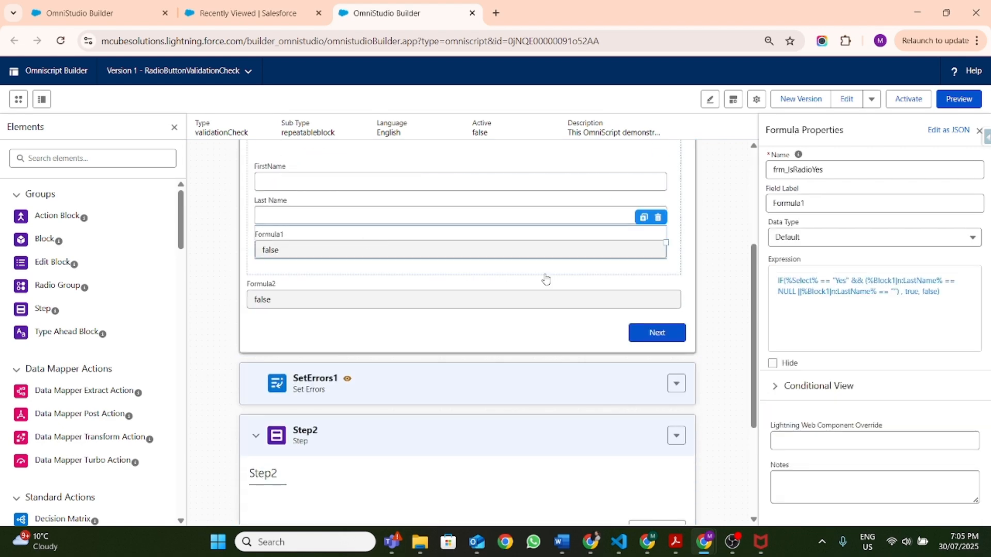
pyautogui.click(772, 364)
pyautogui.click(335, 309)
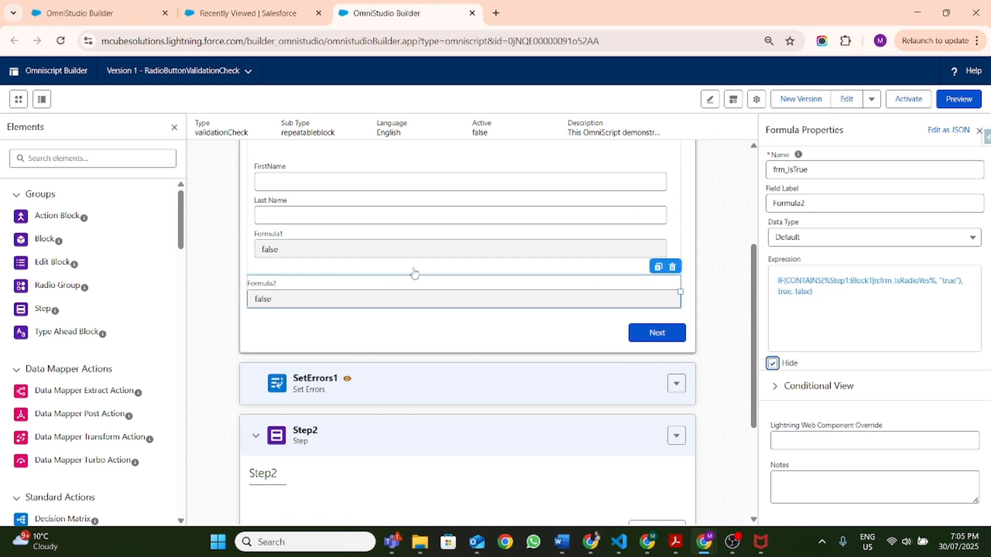
# - Copy the word "Success" from Step2's instruction text and close the rich text editor without saving
pyautogui.scroll(-3, 497, 329)
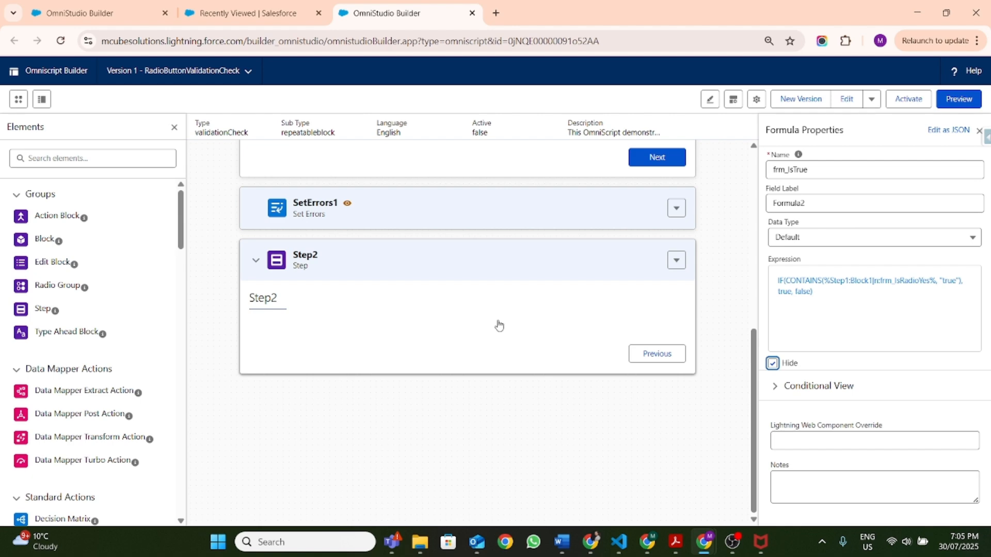
pyautogui.click(421, 256)
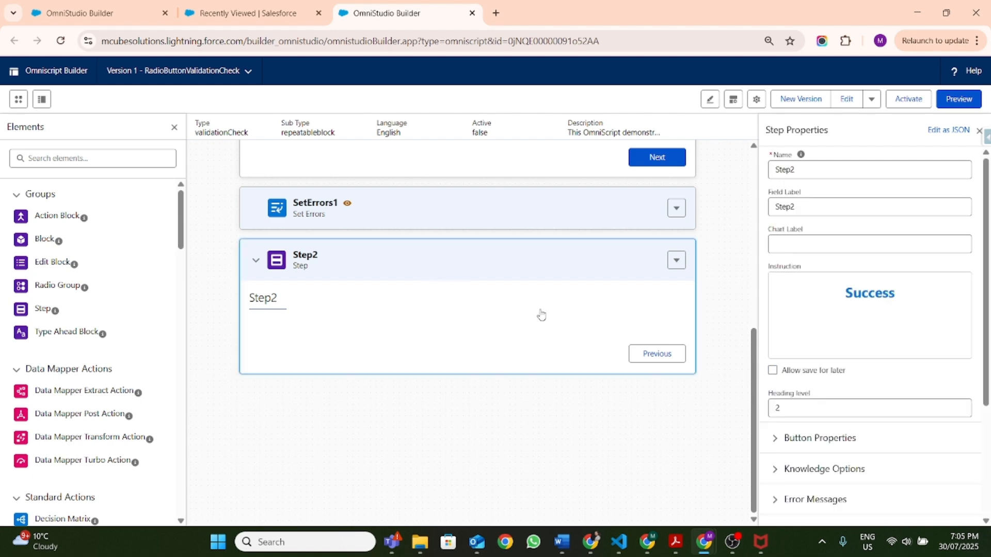
pyautogui.click(877, 328)
pyautogui.doubleClick(498, 242)
pyautogui.hotkey('ctrl', 'c')
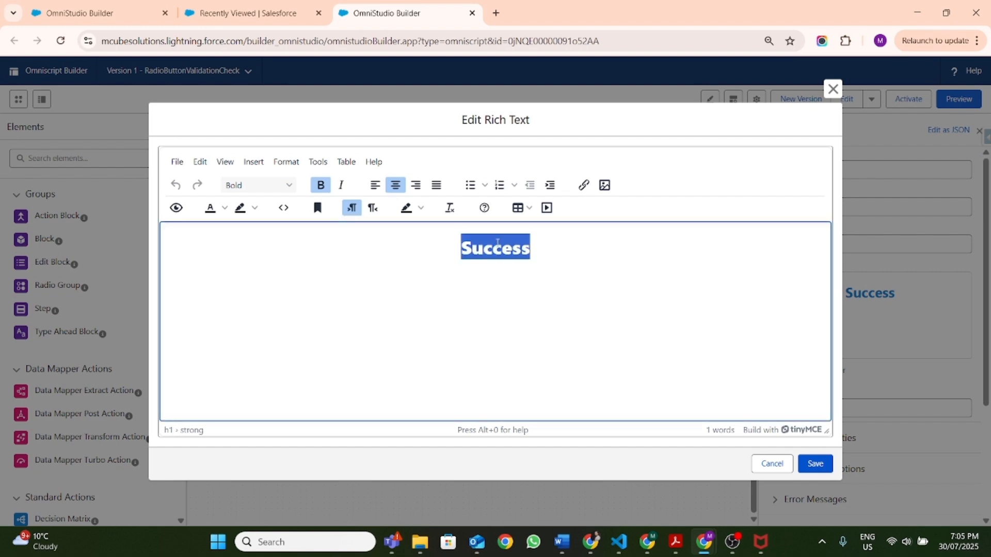
pyautogui.click(772, 463)
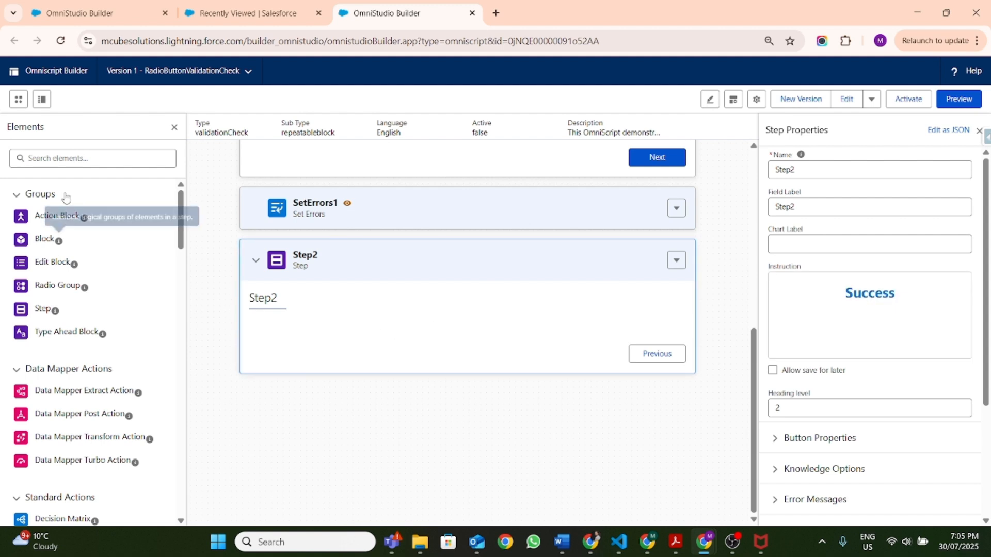
# - Search the available elements for "text" and try to add a Text input to Step2
pyautogui.click(62, 159)
pyautogui.write('te')
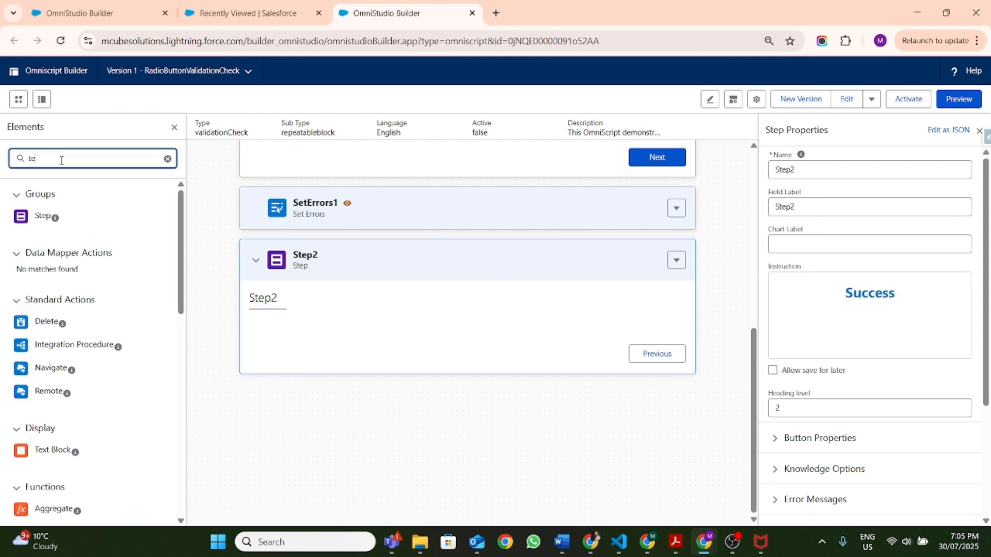
pyautogui.write('xt')
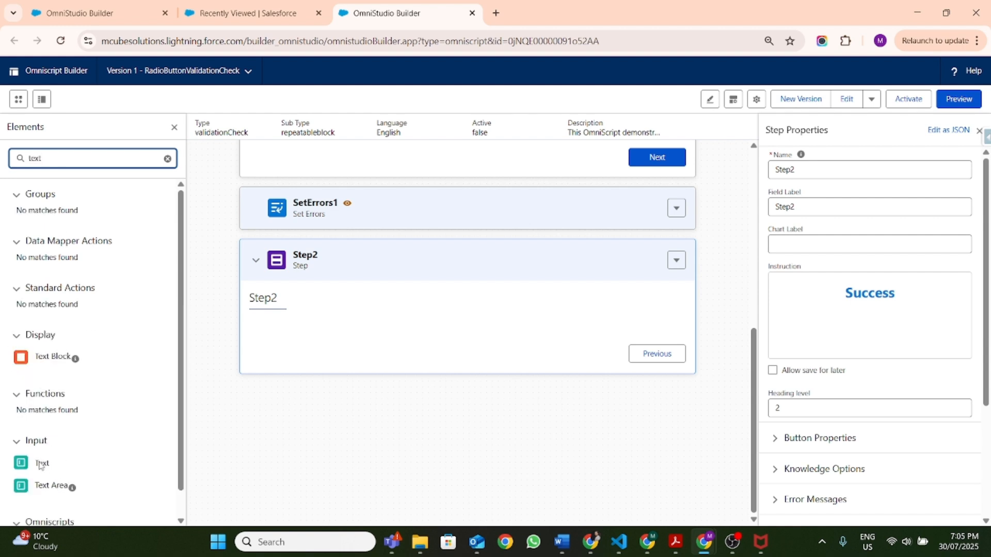
pyautogui.moveTo(40, 463); pyautogui.dragTo(440, 352)
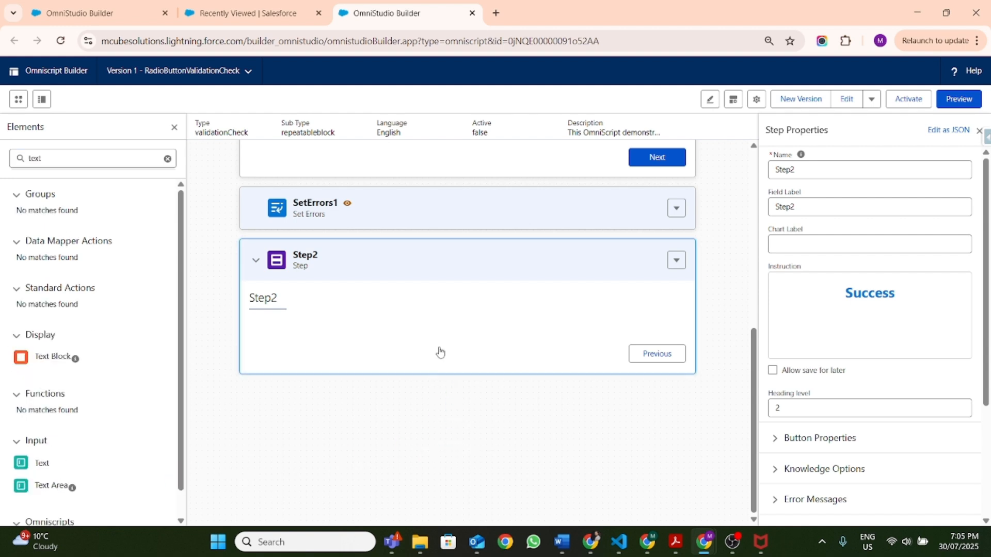
# - Try to add a Text Block display element to Step2 on the design canvas
pyautogui.click(86, 162)
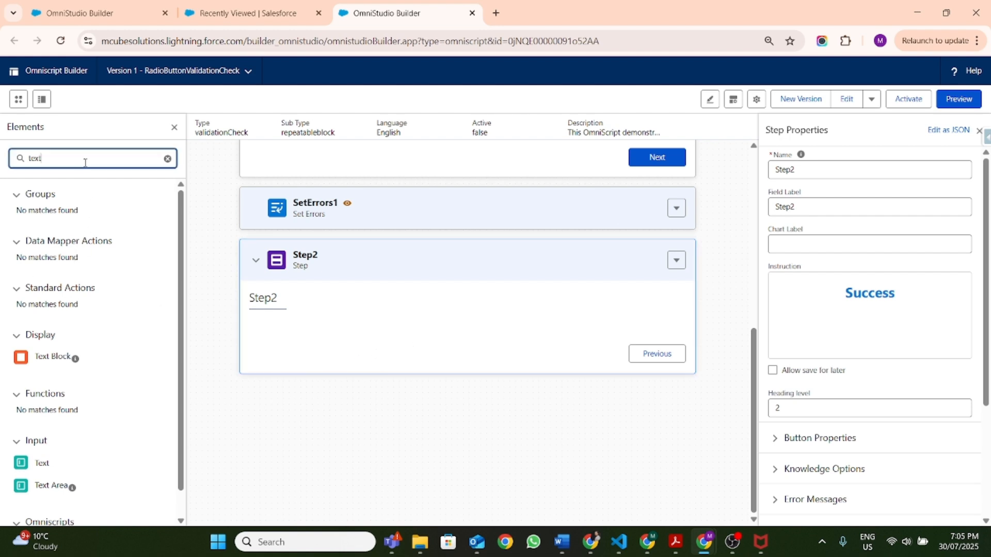
pyautogui.scroll(-1, 77, 447)
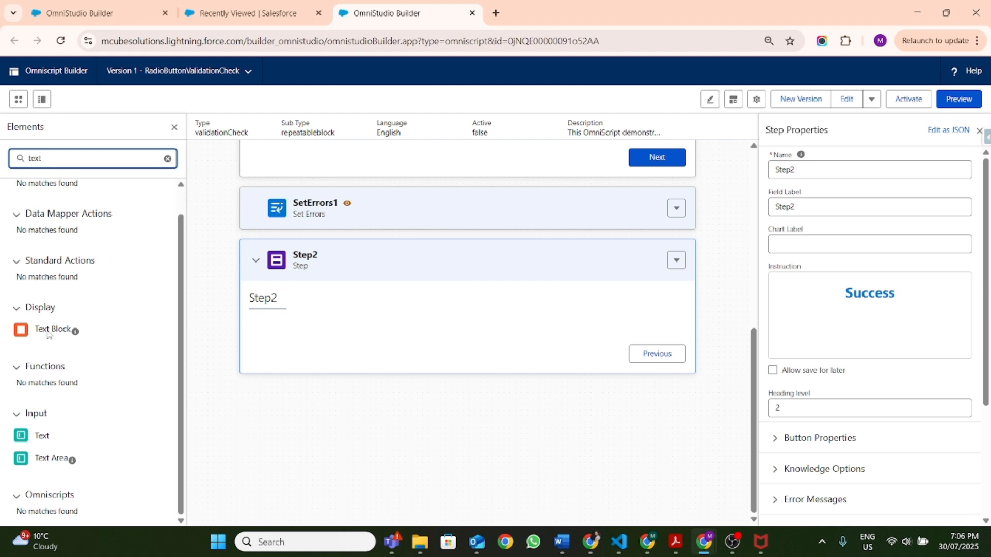
pyautogui.moveTo(62, 331); pyautogui.dragTo(347, 340)
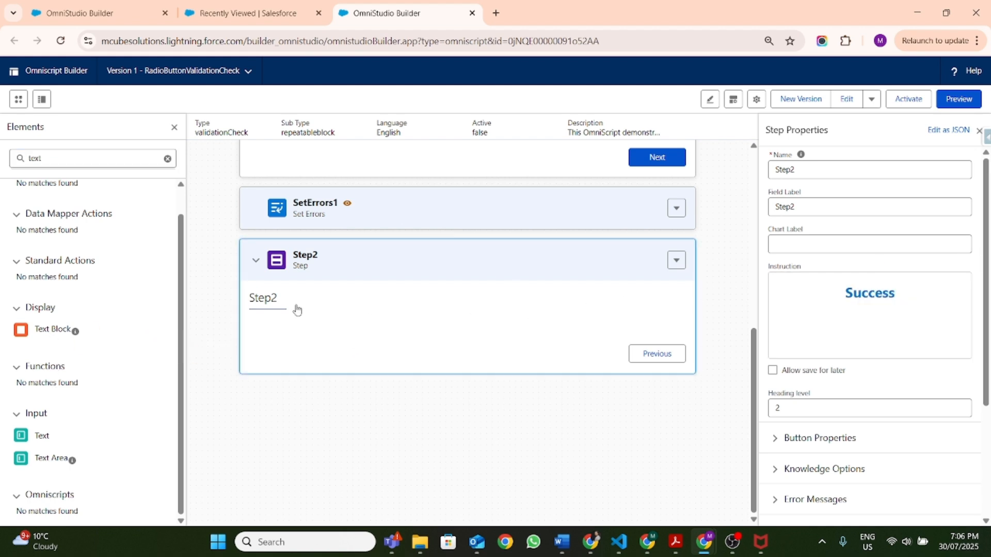
pyautogui.moveTo(71, 331)
pyautogui.moveTo(50, 329); pyautogui.dragTo(509, 316)
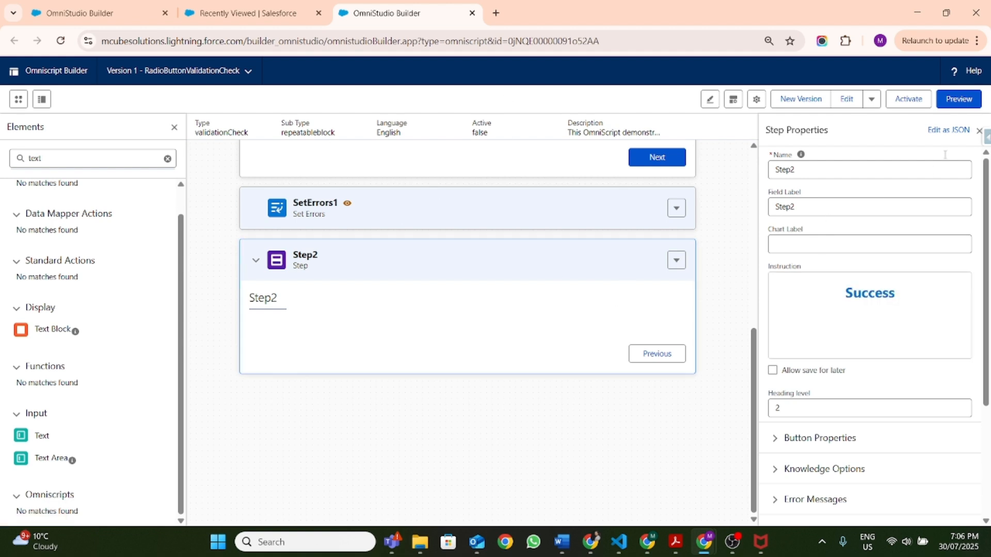
pyautogui.click(986, 138)
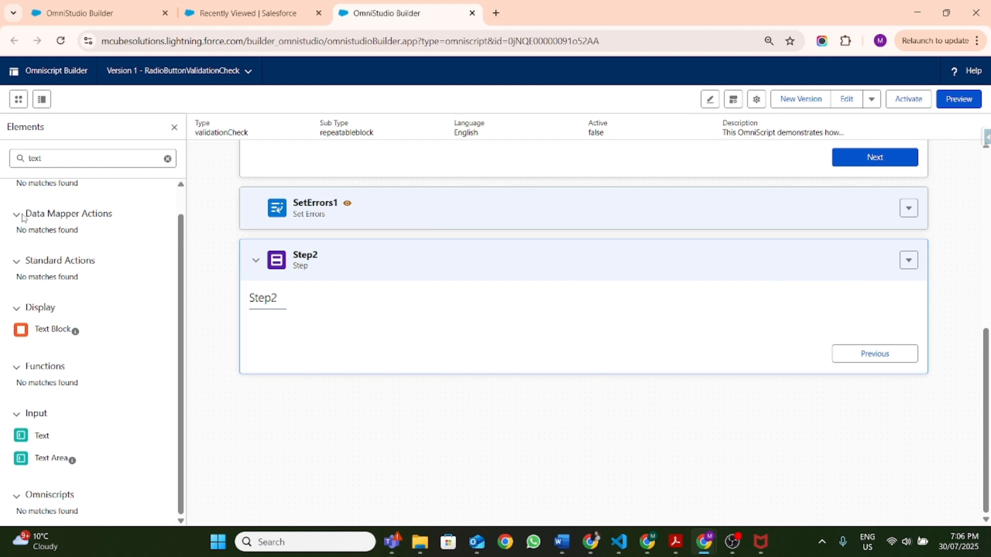
pyautogui.moveTo(45, 331); pyautogui.dragTo(420, 343)
# - Reload the design canvas by switching to the preview and back, and add a Text Block to Step2
pyautogui.click(961, 101)
pyautogui.click(964, 103)
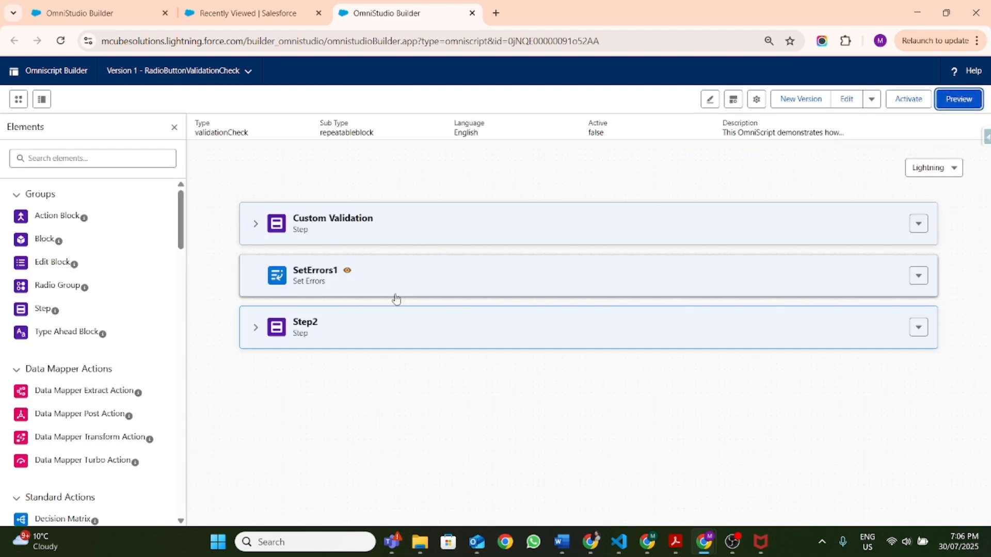
pyautogui.click(281, 336)
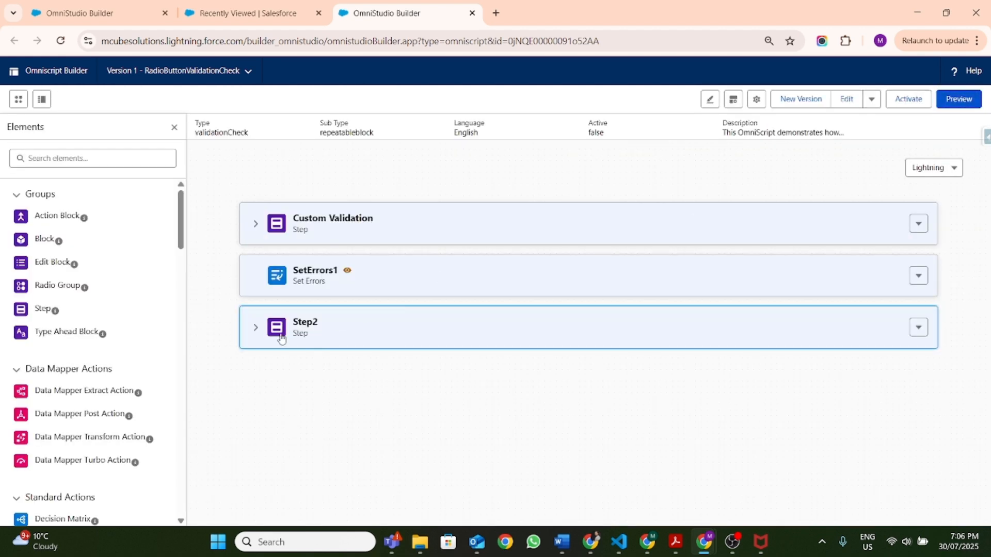
pyautogui.click(69, 161)
pyautogui.write('text')
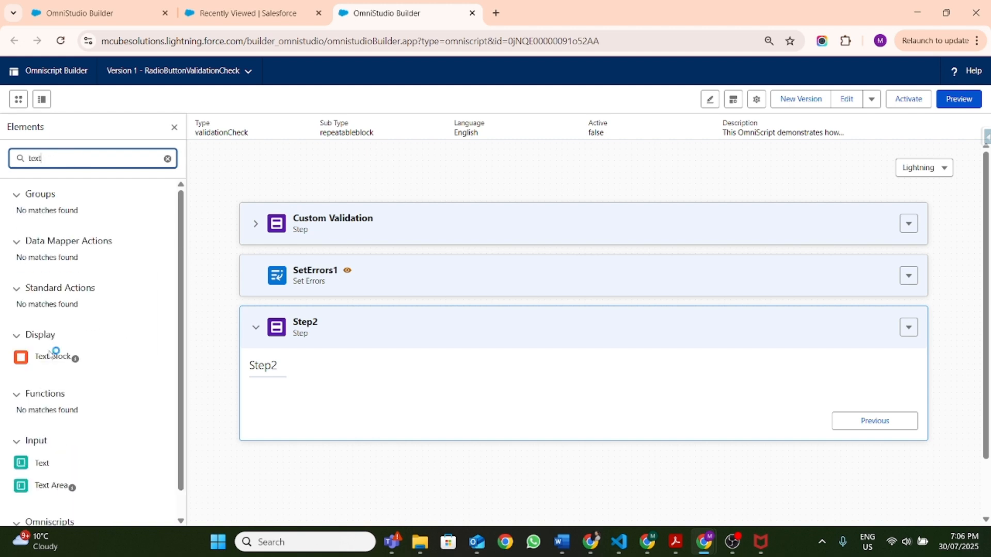
pyautogui.moveTo(52, 356); pyautogui.dragTo(471, 391)
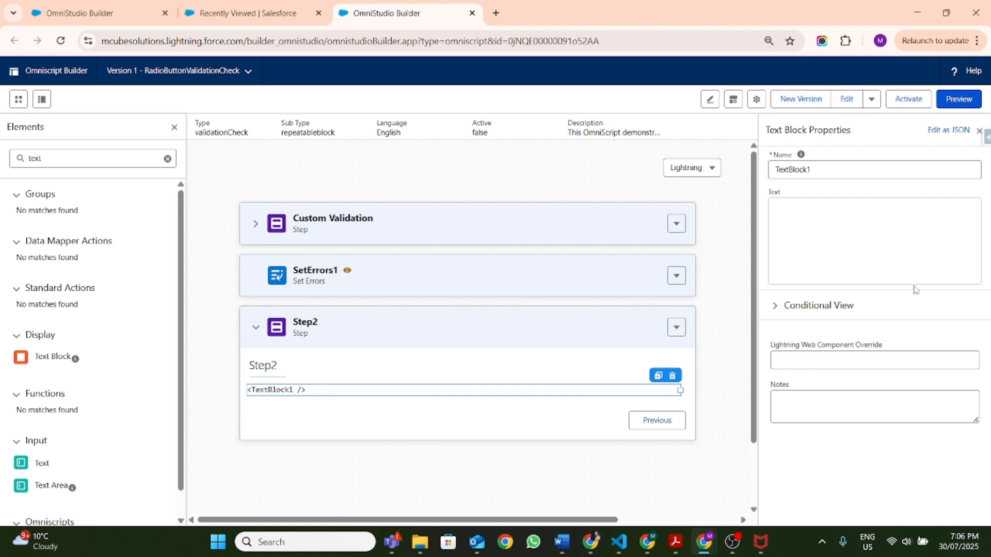
# - Paste the copied "Success" heading into the Text Block's rich text and save it
pyautogui.click(875, 237)
pyautogui.click(391, 290)
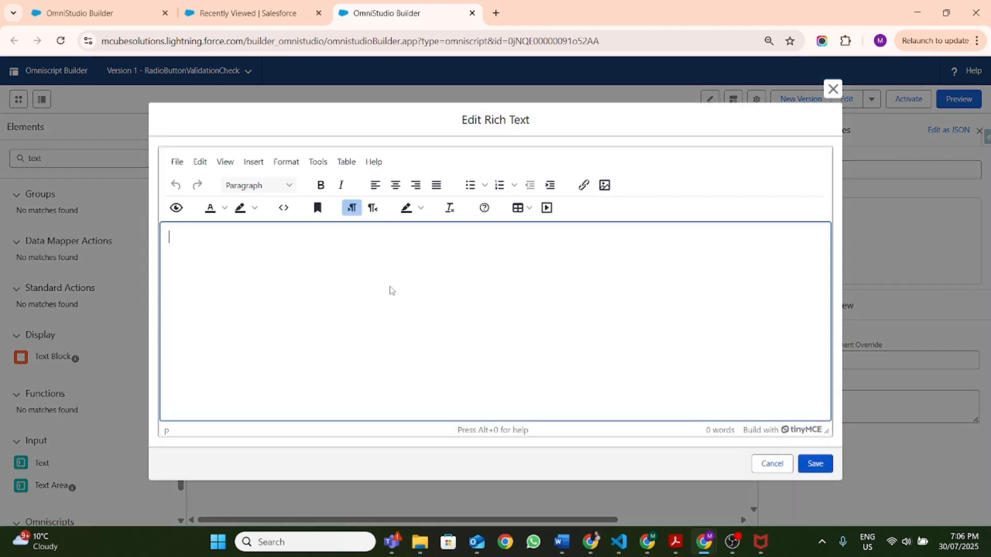
pyautogui.hotkey('ctrl', 'v')
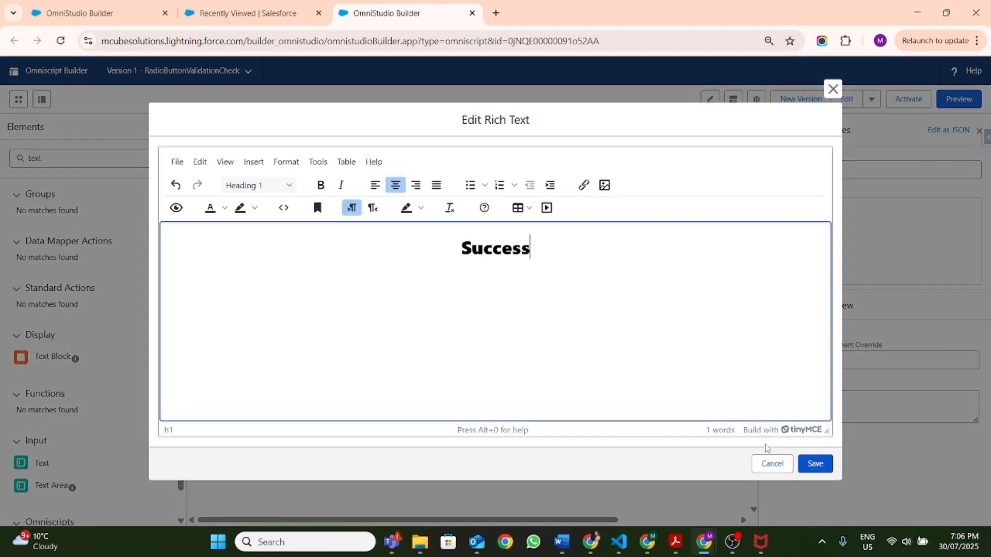
pyautogui.click(814, 464)
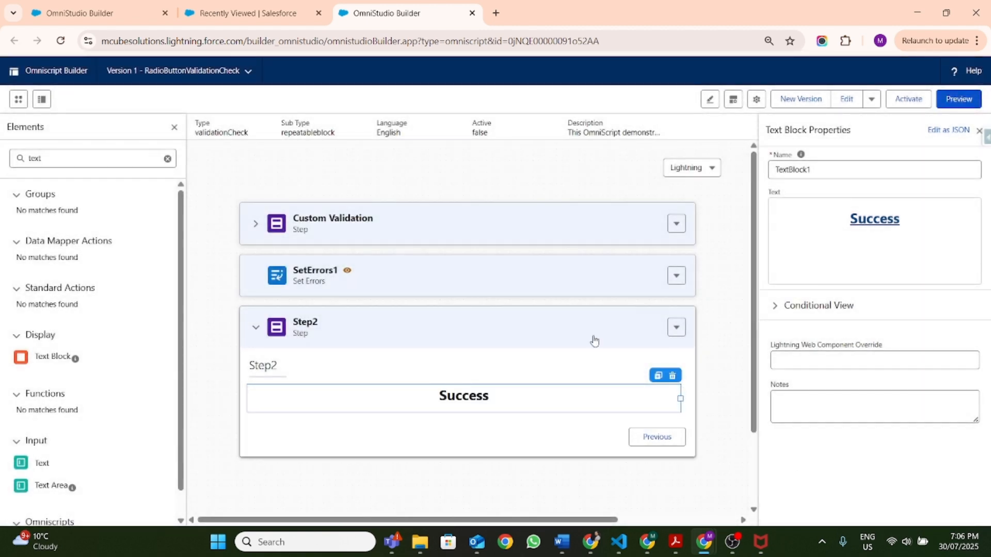
# - Preview the OmniScript without the debug pane, choose Yes for Last Name Mandatory, and add two more User blocks
pyautogui.click(958, 98)
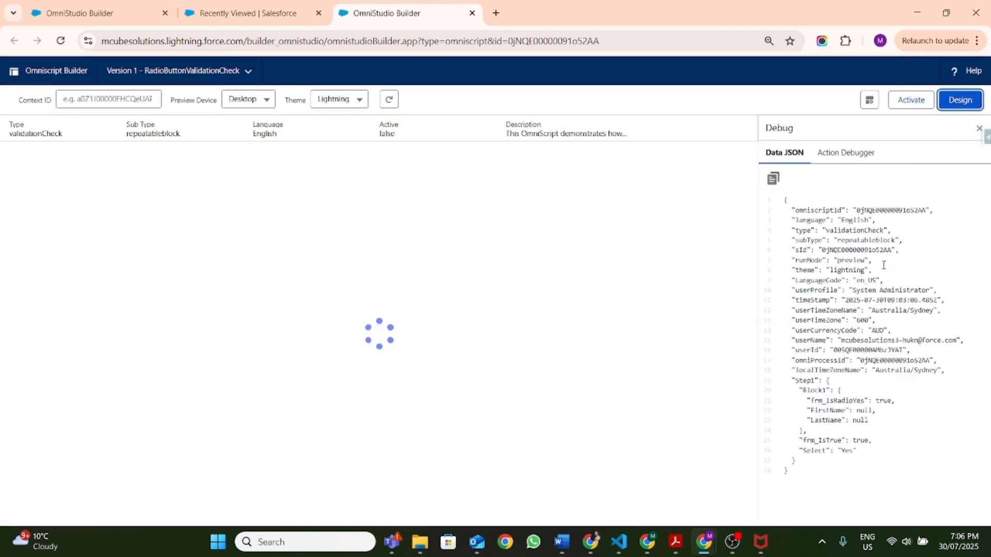
pyautogui.click(978, 128)
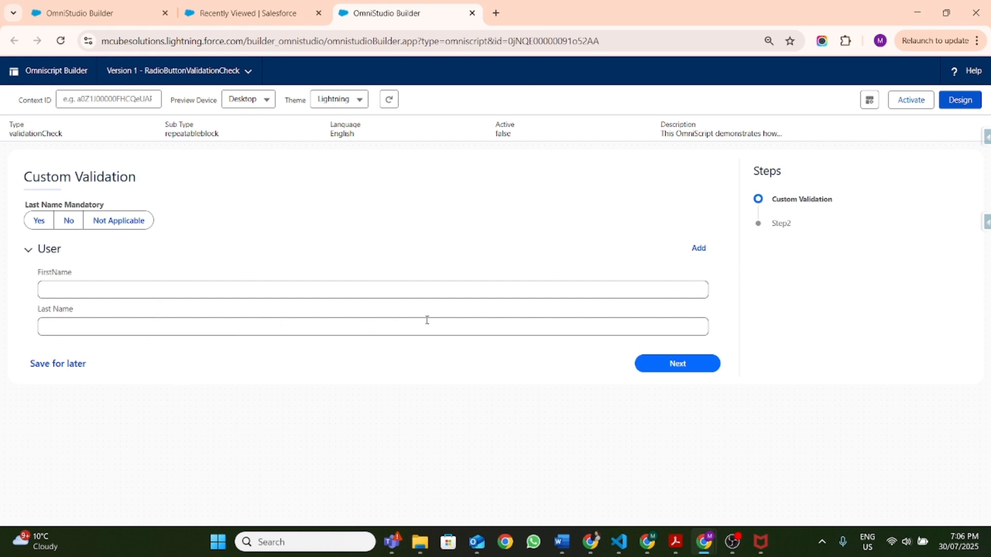
pyautogui.click(40, 221)
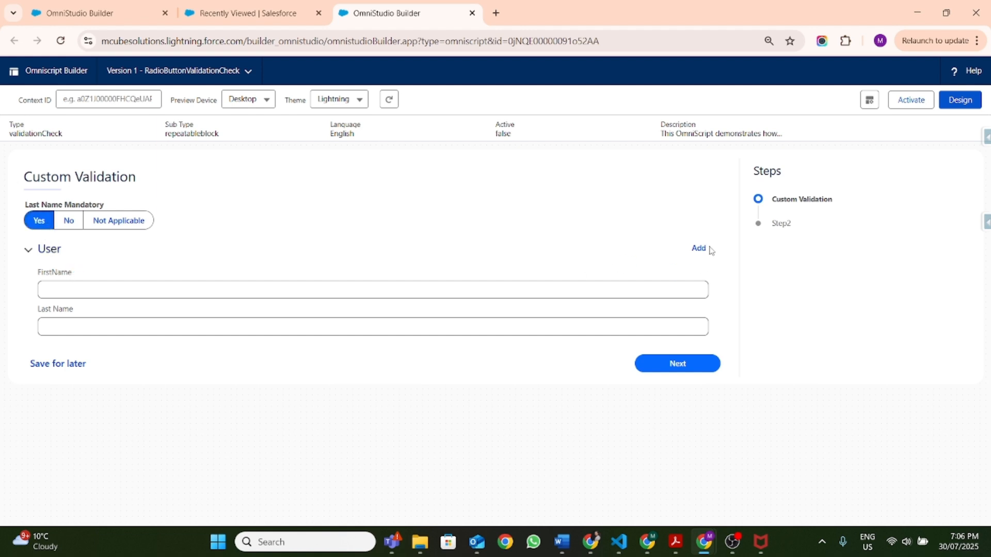
pyautogui.click(699, 249)
pyautogui.click(669, 250)
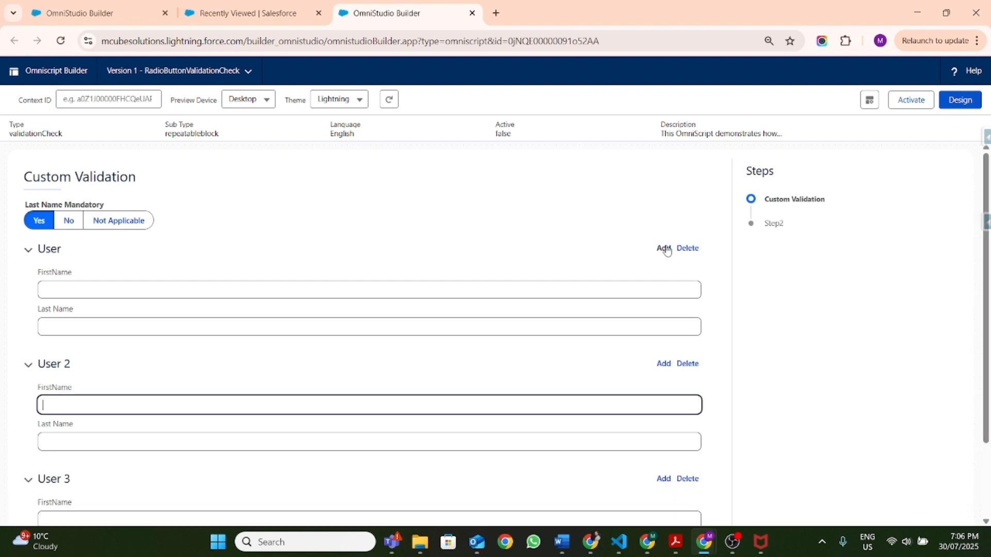
# - Test the validation by proceeding from Custom Validation with all three Last Name fields empty
pyautogui.scroll(-2, 265, 340)
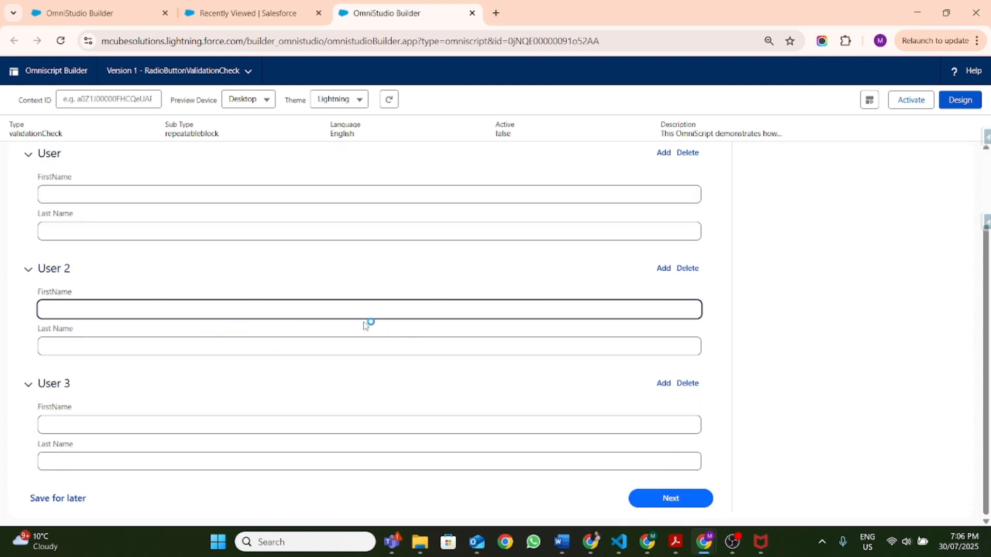
pyautogui.scroll(2, 167, 295)
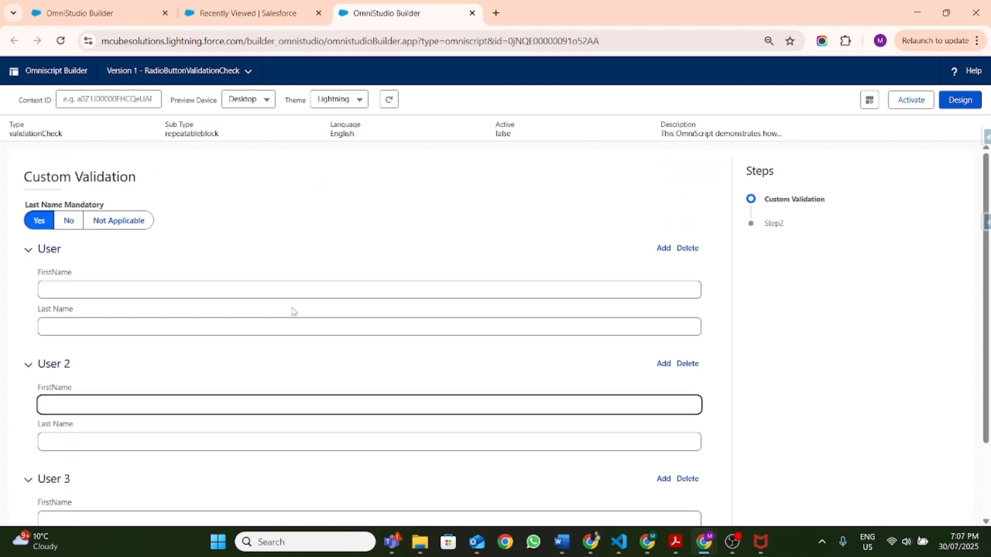
pyautogui.click(242, 332)
pyautogui.scroll(-2, 175, 289)
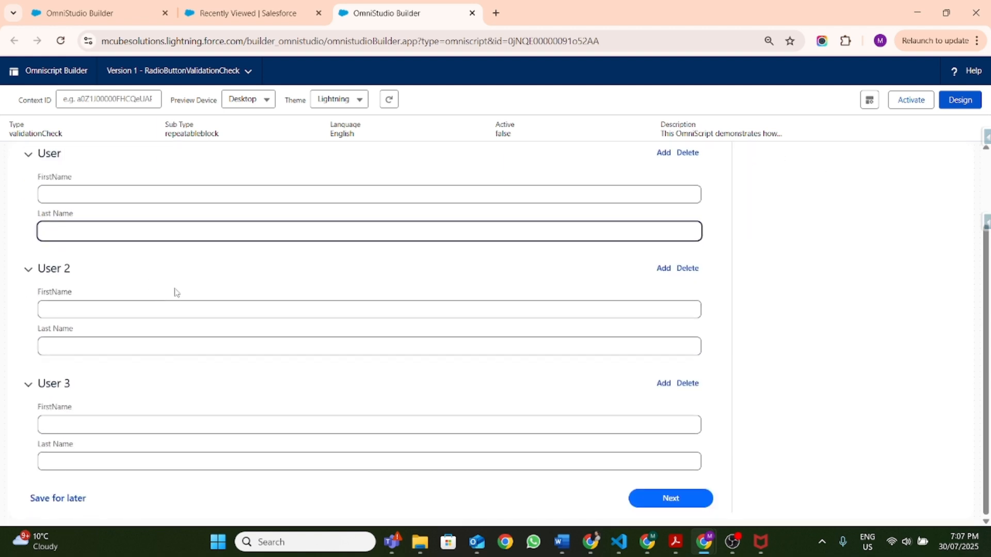
pyautogui.click(692, 498)
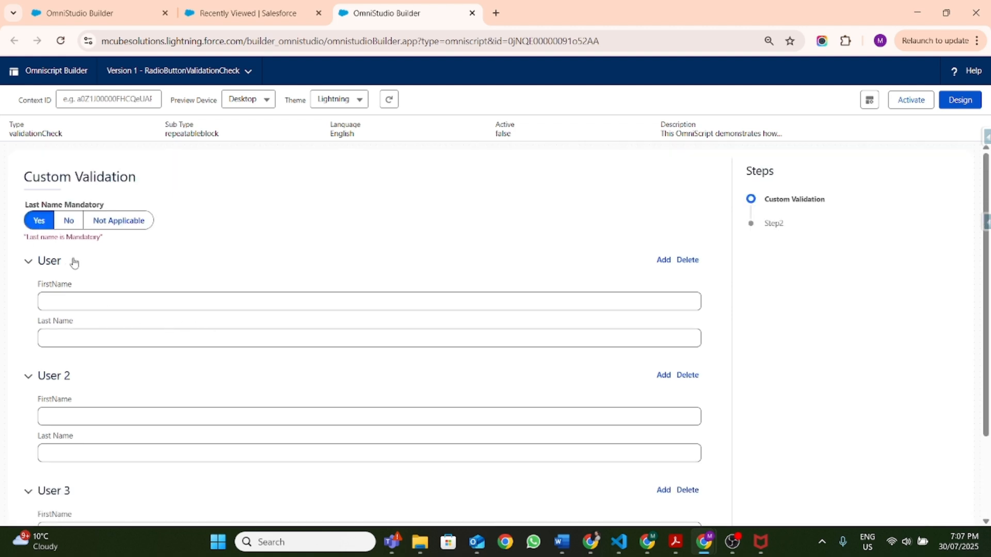
# - Enter a last name in each of the three User blocks and proceed to Step2
pyautogui.click(121, 338)
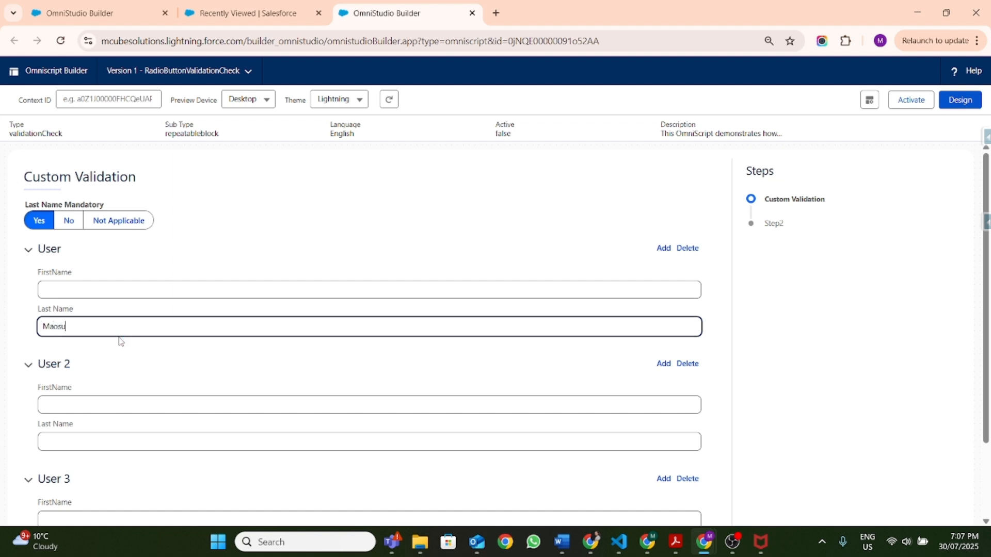
pyautogui.write('Maisuriya')
pyautogui.click(164, 441)
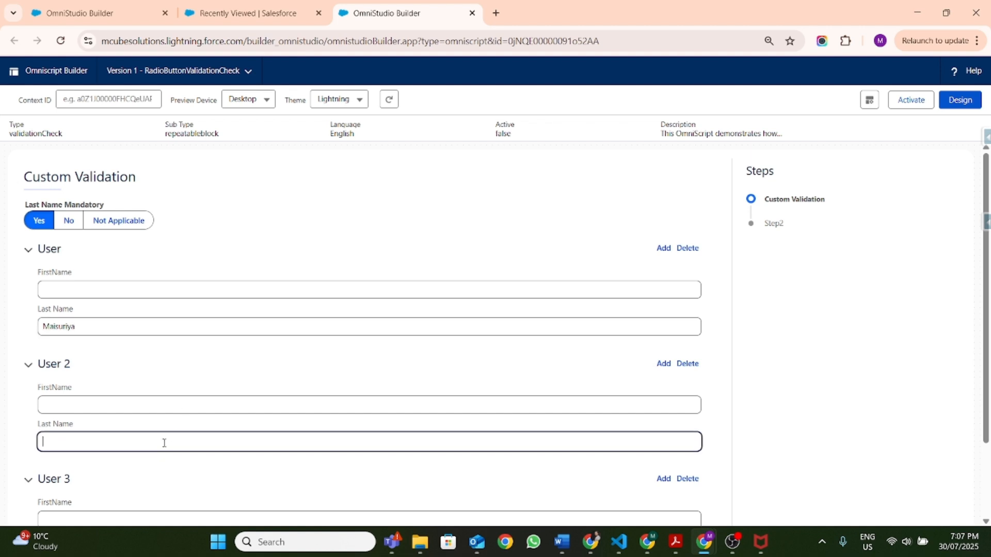
pyautogui.scroll(-2, 109, 439)
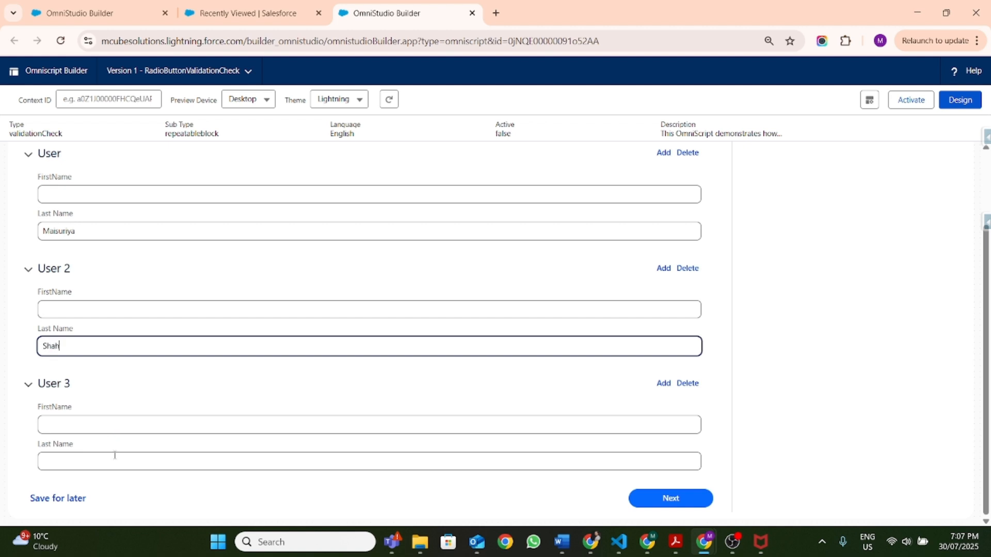
pyautogui.click(114, 455)
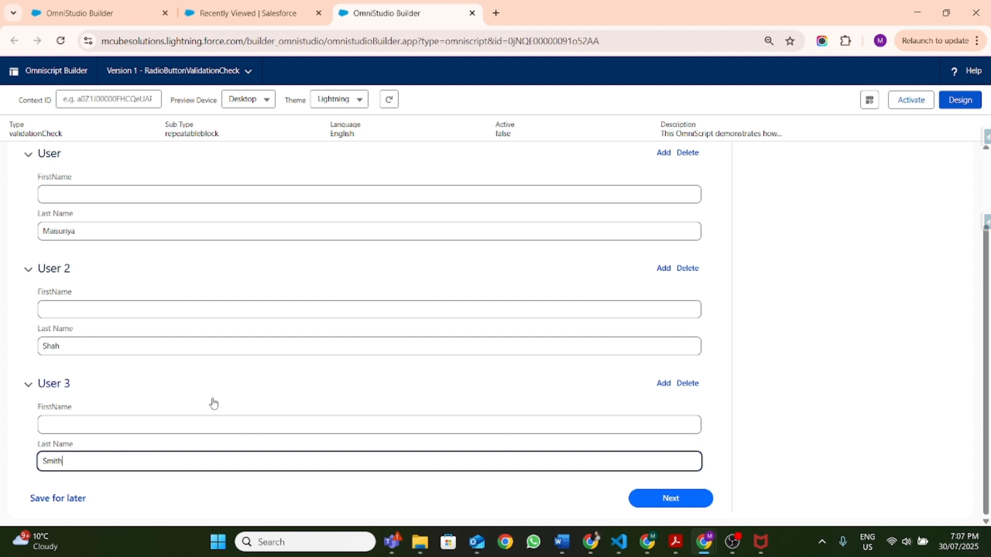
pyautogui.scroll(2, 205, 387)
pyautogui.scroll(-2, 208, 387)
pyautogui.click(651, 498)
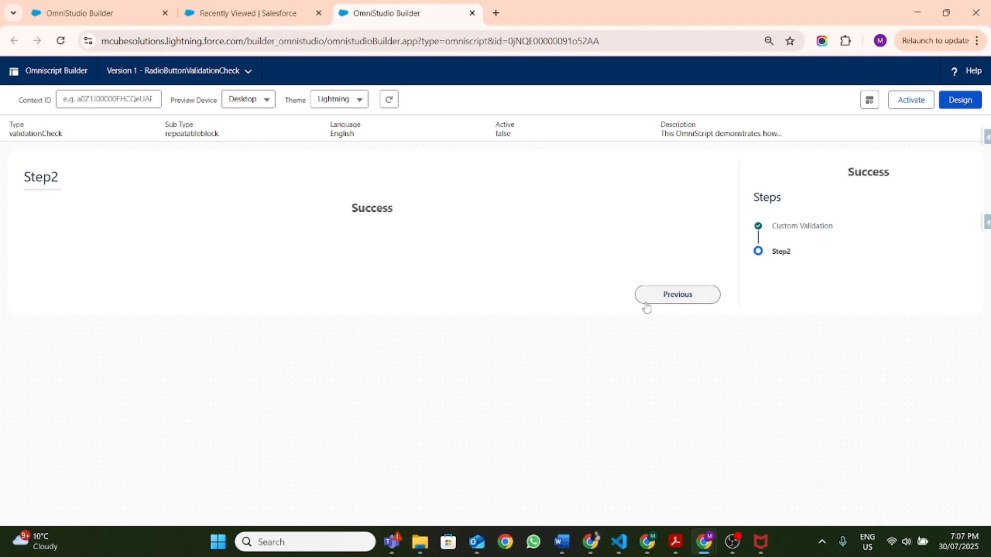
# - Return to Custom Validation, choose No for Last Name Mandatory, and clear the last names in all three User blocks
pyautogui.click(664, 302)
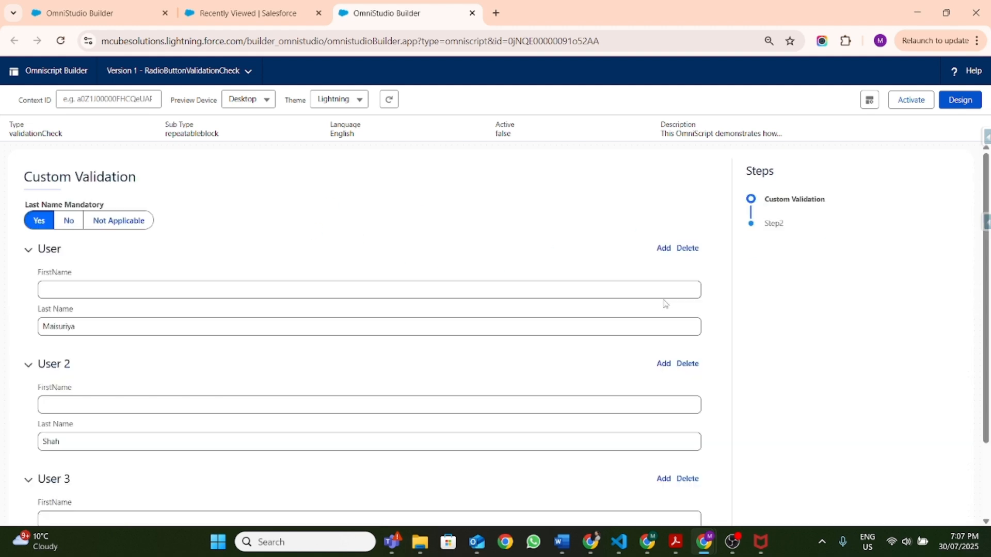
pyautogui.click(69, 221)
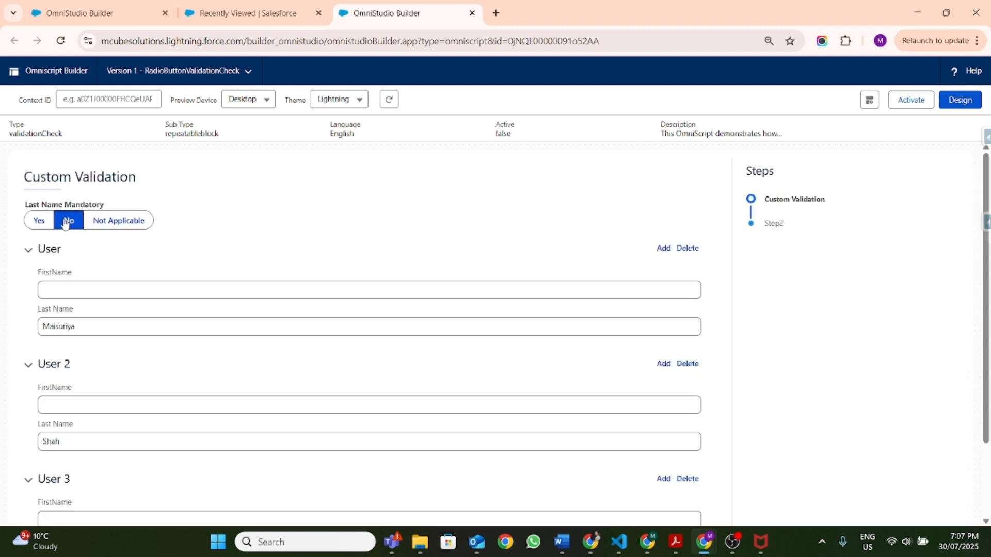
pyautogui.doubleClick(121, 332)
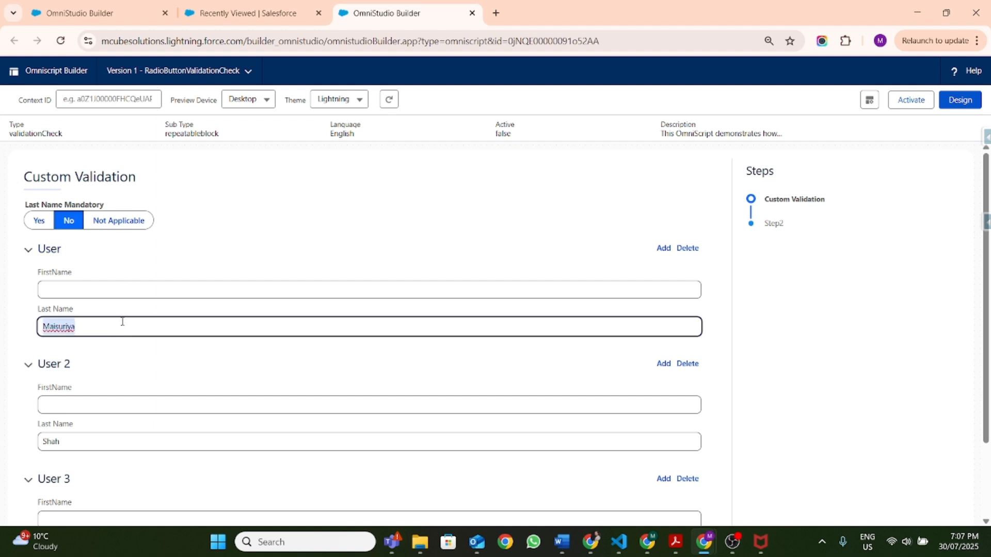
pyautogui.press('BackSpace')
pyautogui.doubleClick(98, 440)
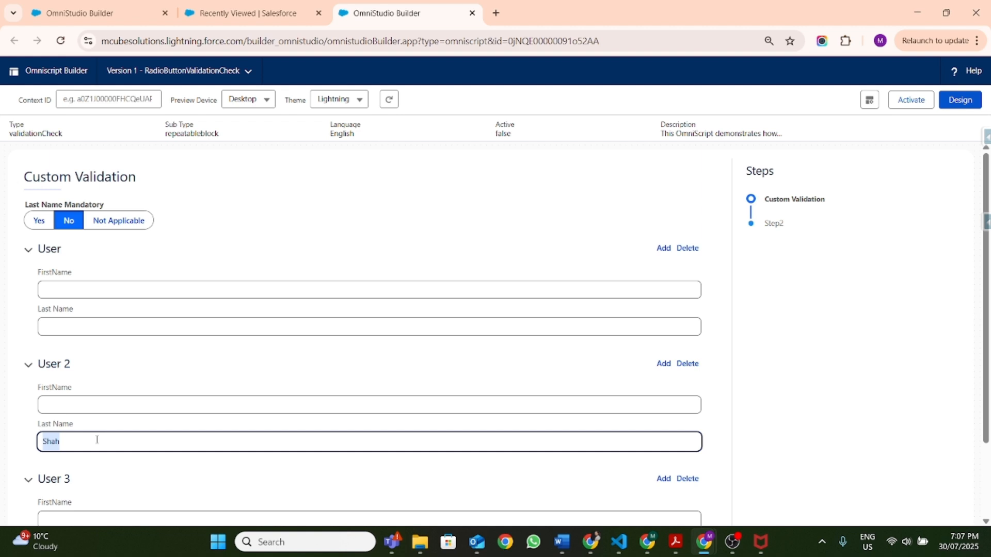
pyautogui.press('BackSpace')
pyautogui.scroll(-2, 129, 399)
pyautogui.click(88, 458)
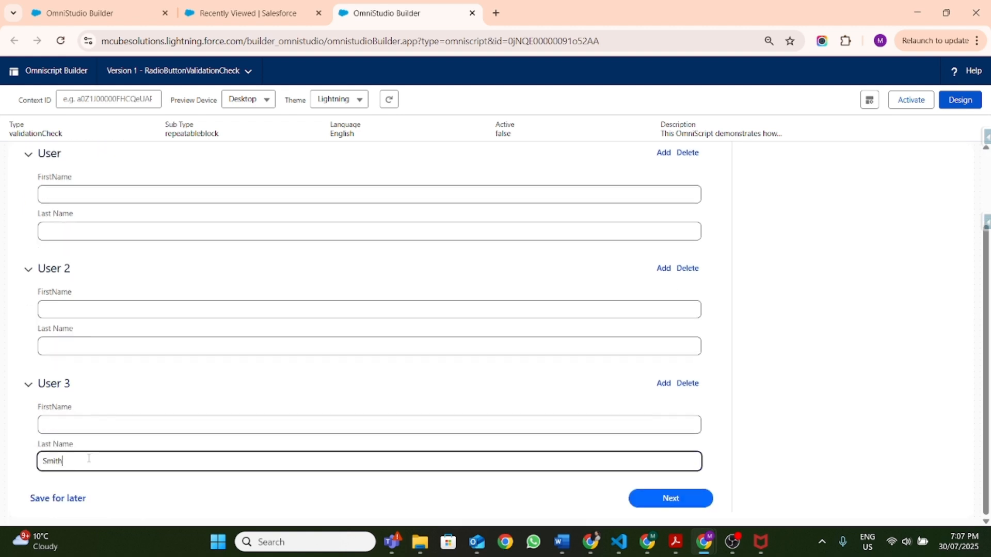
pyautogui.doubleClick(89, 458)
pyautogui.press('BackSpace')
# - Test proceeding to Step2 with No selected and empty last names, and return to Custom Validation
pyautogui.click(662, 501)
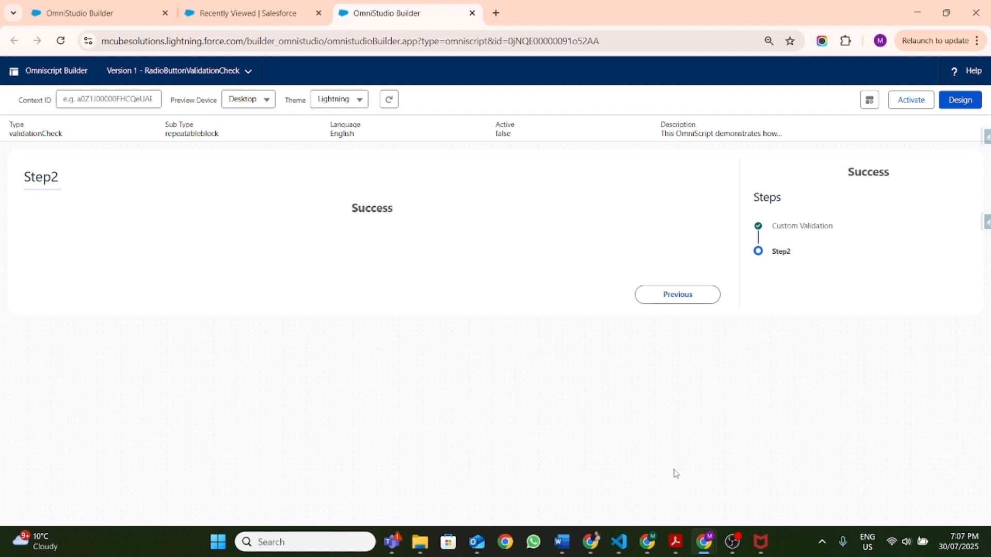
pyautogui.click(645, 294)
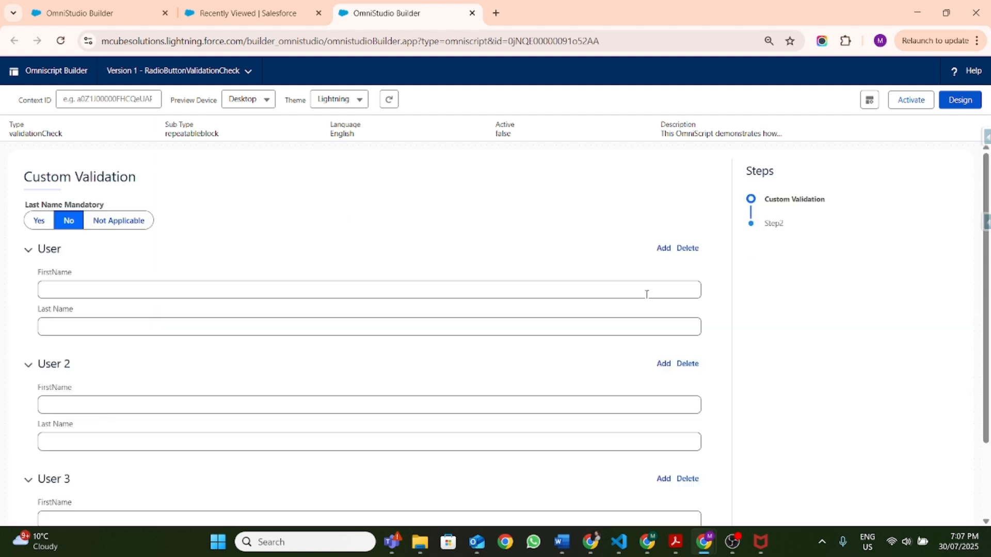